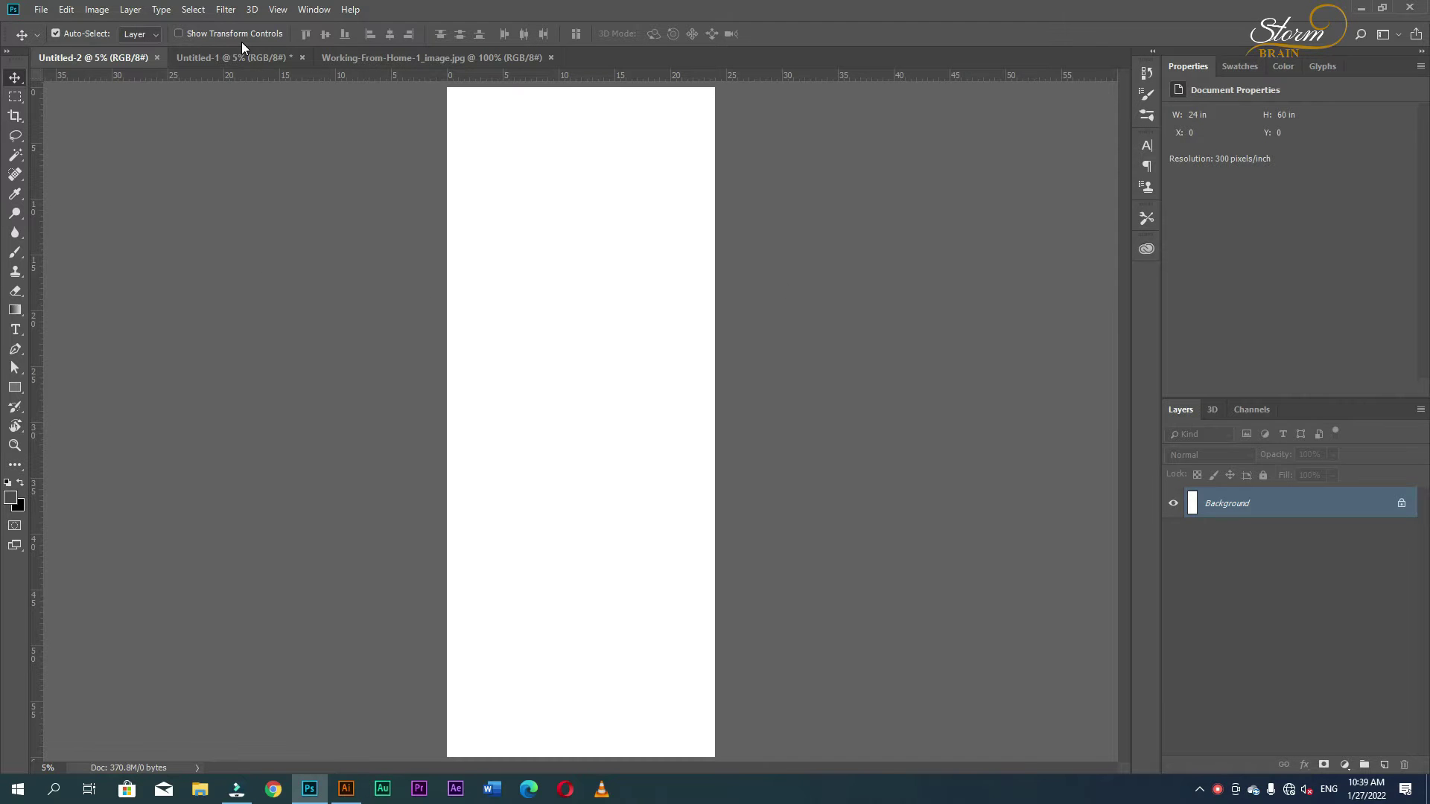
Step: Select the four chevron and bar-arrow smart objects in the Untitled-1 template
left_click(244, 59)
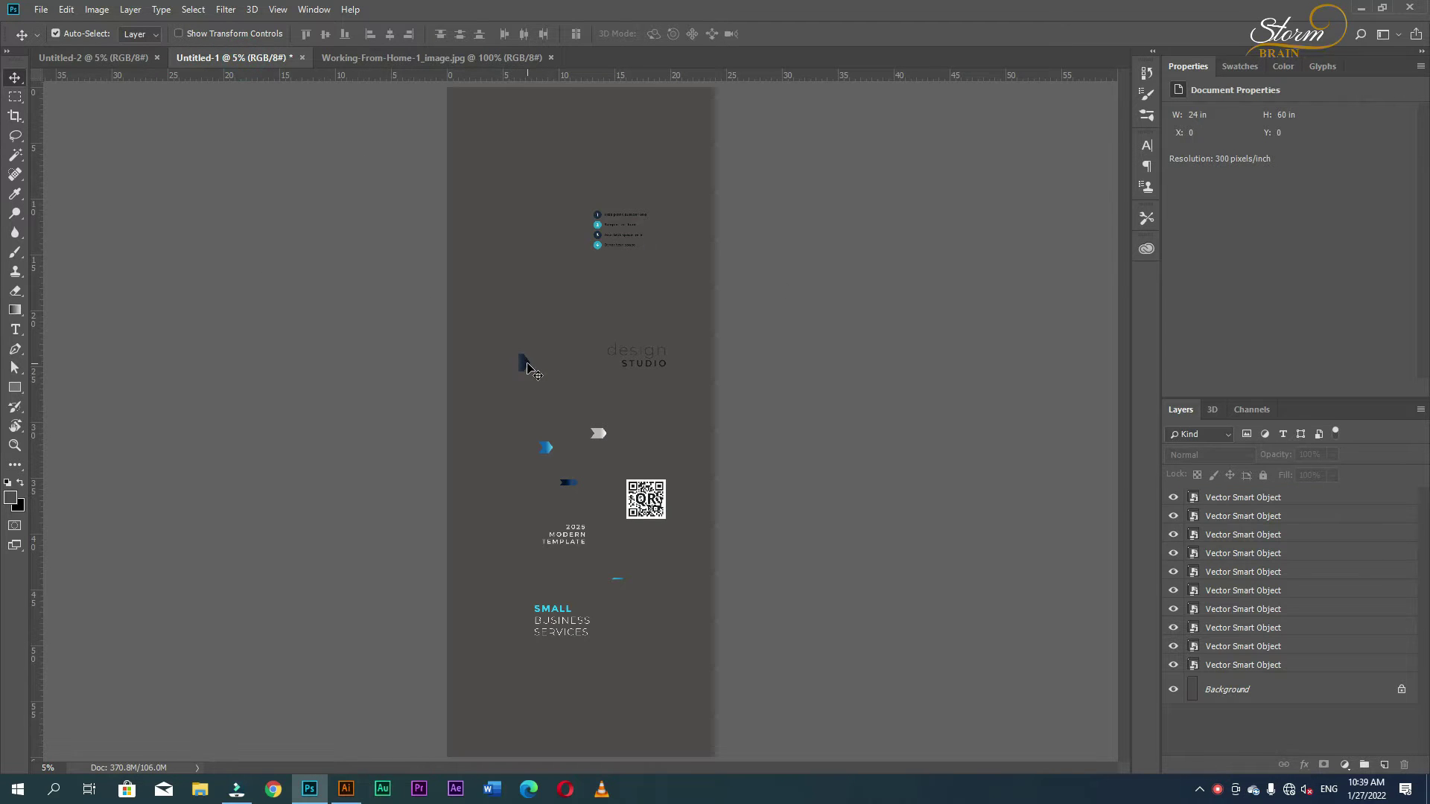
left_click(526, 364)
left_click(547, 447, "shift")
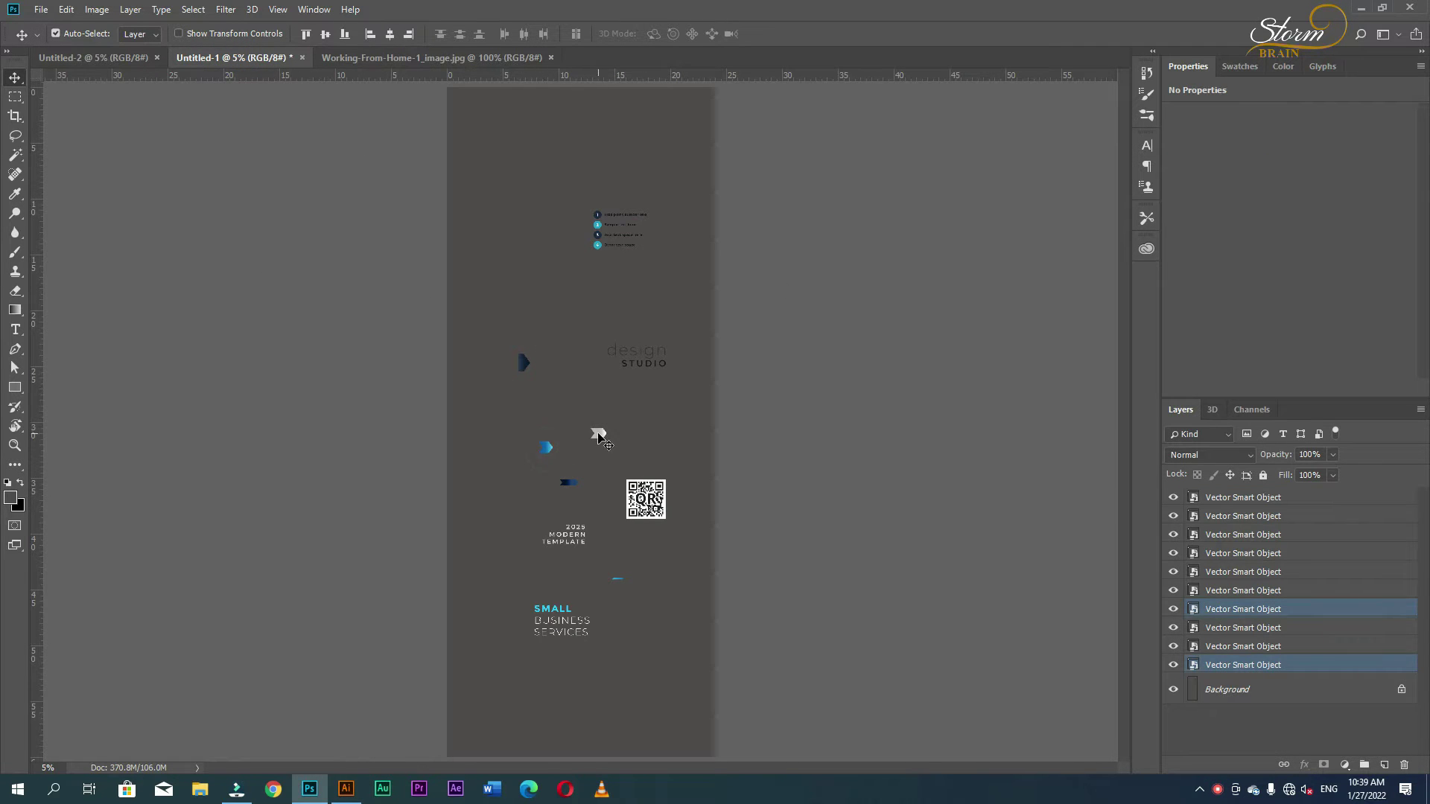
left_click(598, 435, "shift")
left_click(571, 490, "shift")
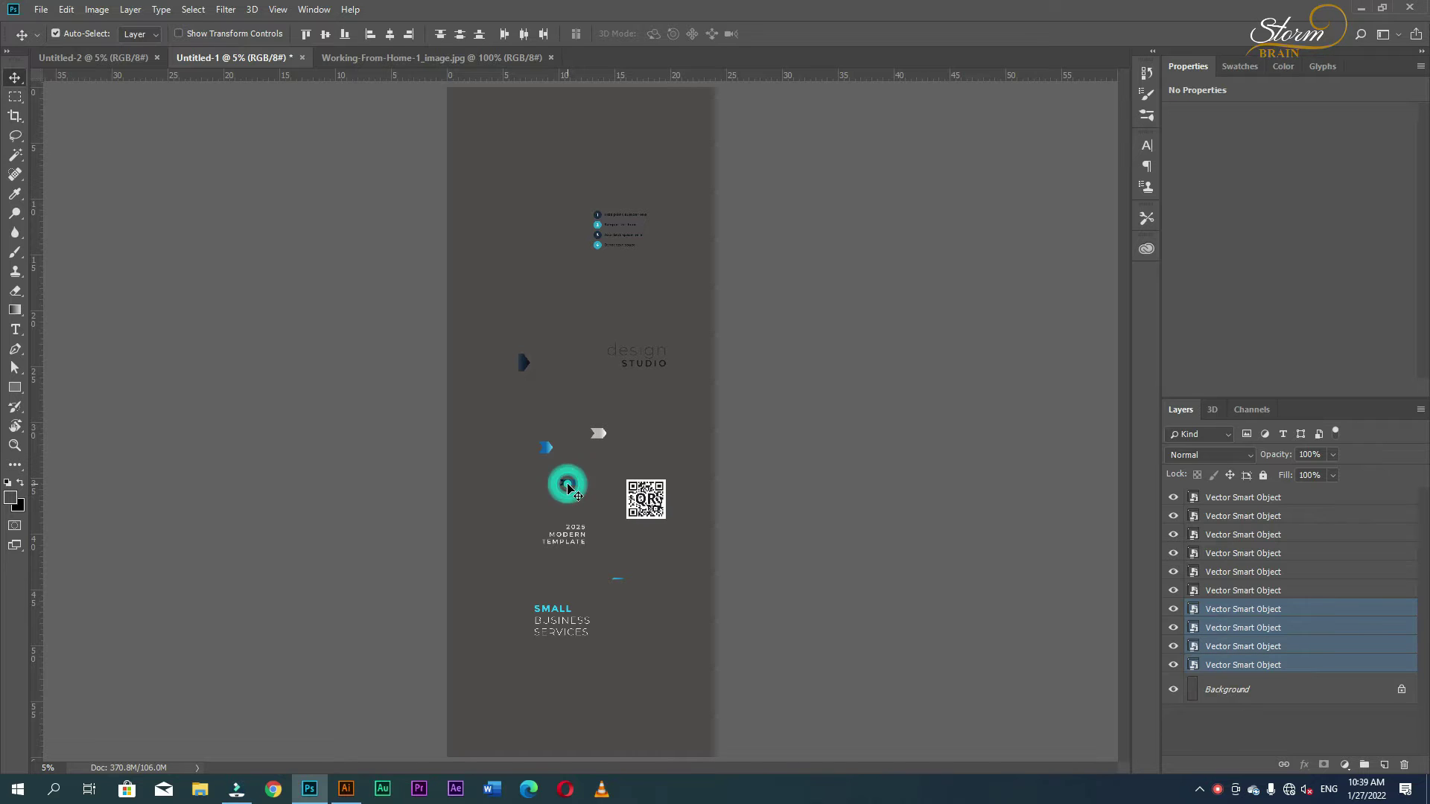
Step: Copy the four arrow pieces into Untitled-2 and scale them to 232.69%
mouse_move(571, 490)
left_mouse_down()
mouse_move(141, 60)
mouse_move(557, 387)
left_mouse_up()
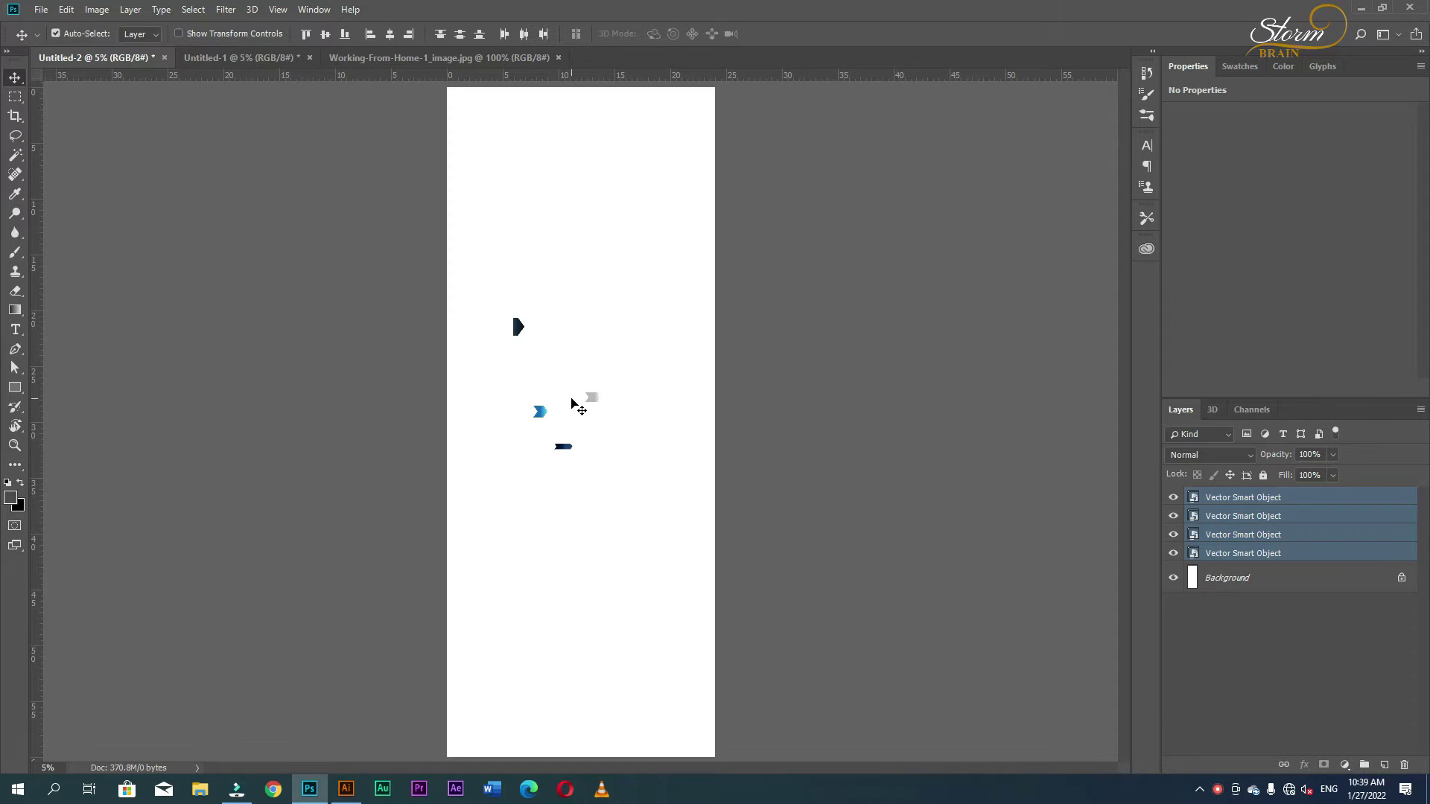
key("ctrl+t")
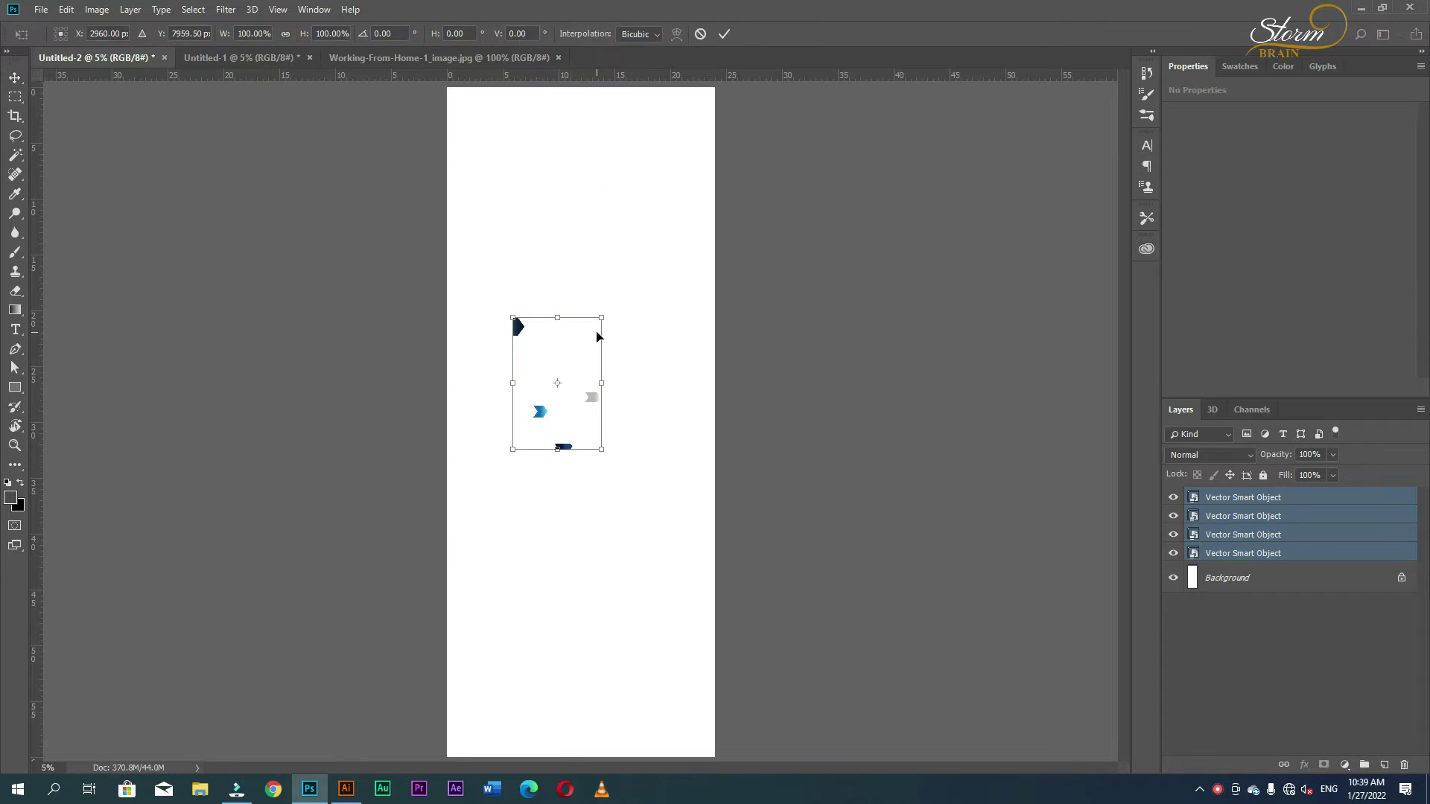
left_click_drag(600, 315, 686, 257)
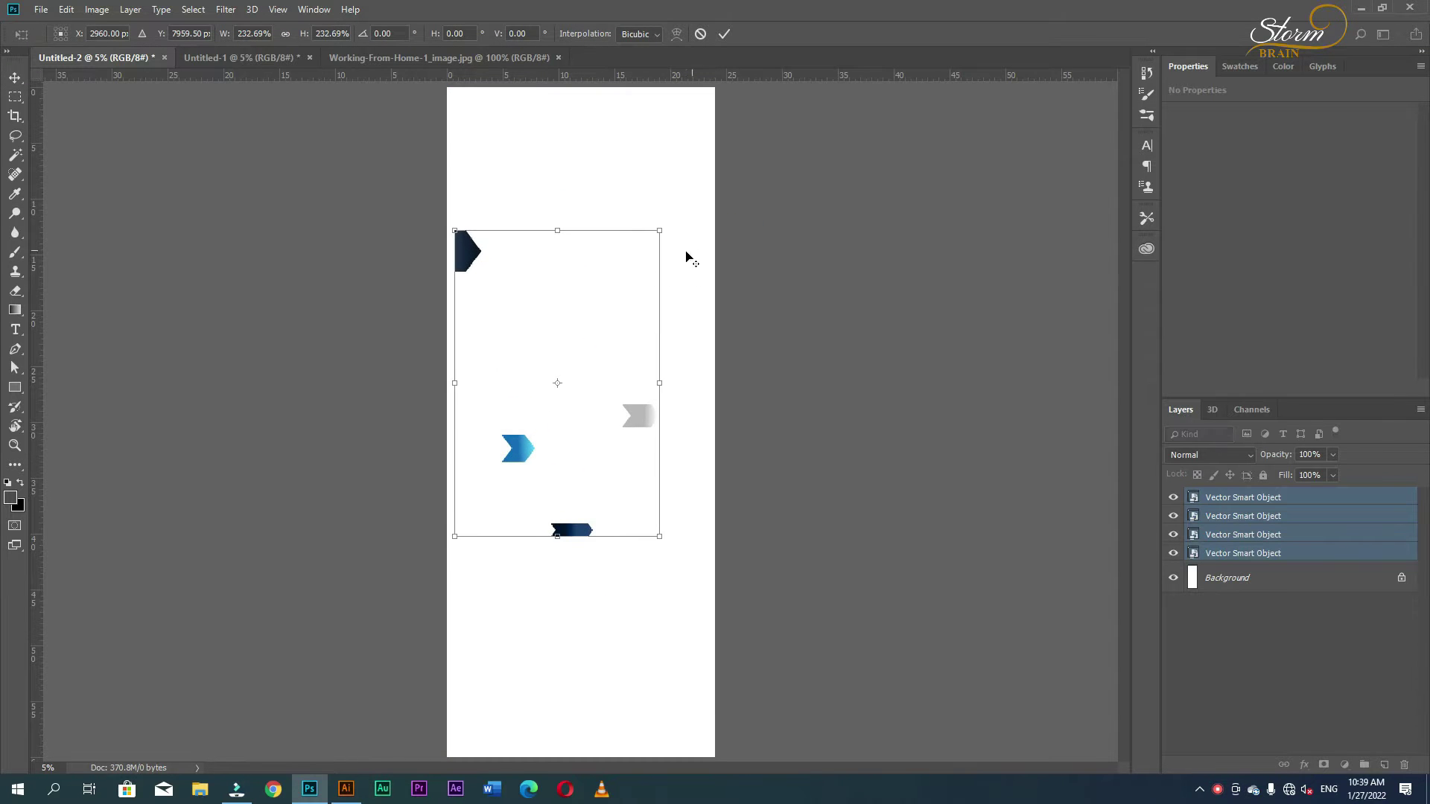
left_click_drag(533, 451, 547, 490)
key("Return")
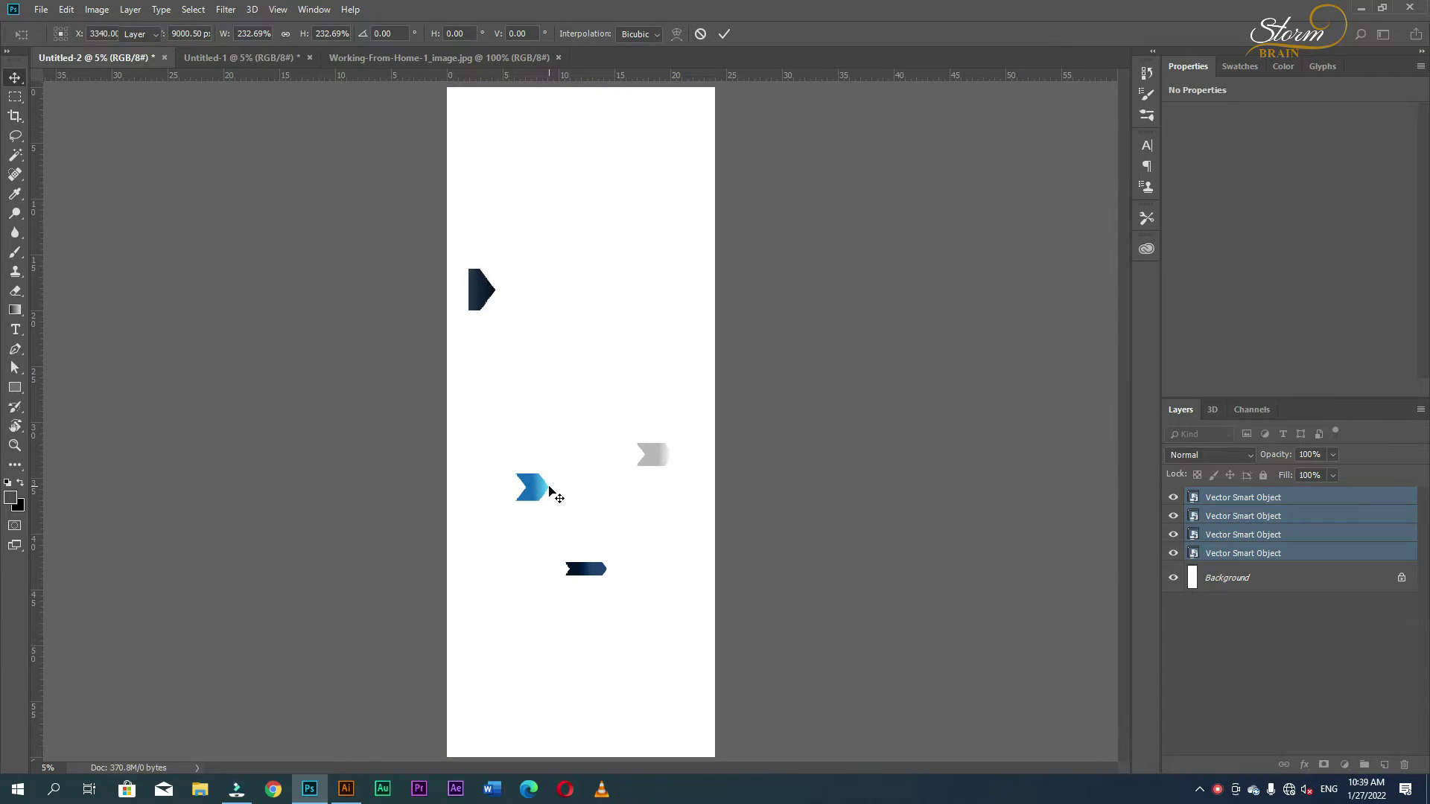
left_click(804, 475)
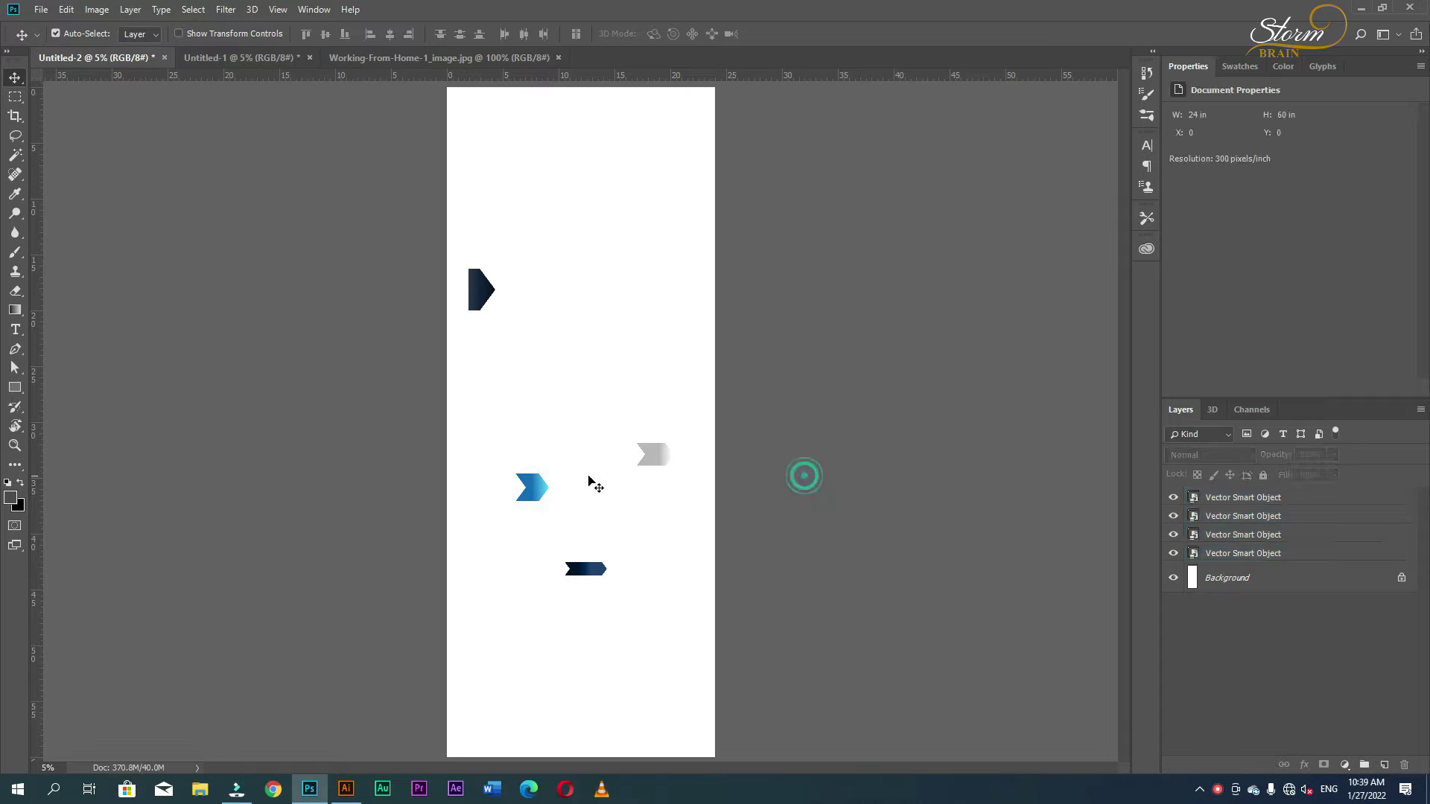
Step: Drag the blue chevron, grey chevron and dark bar arrow together into one arrow
left_click_drag(536, 490, 497, 297)
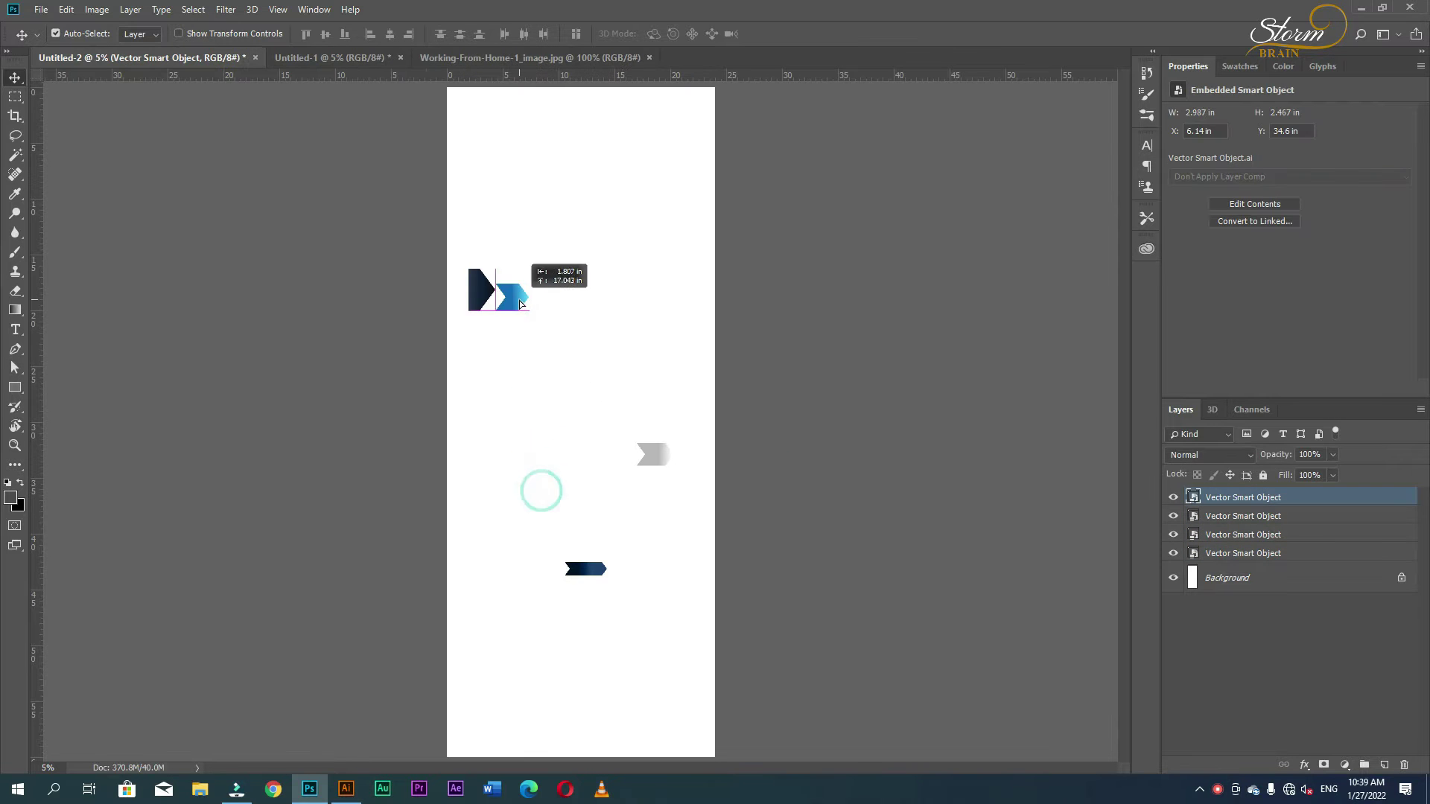
mouse_move(655, 456)
left_mouse_down()
mouse_move(511, 296)
mouse_move(529, 307)
left_mouse_up()
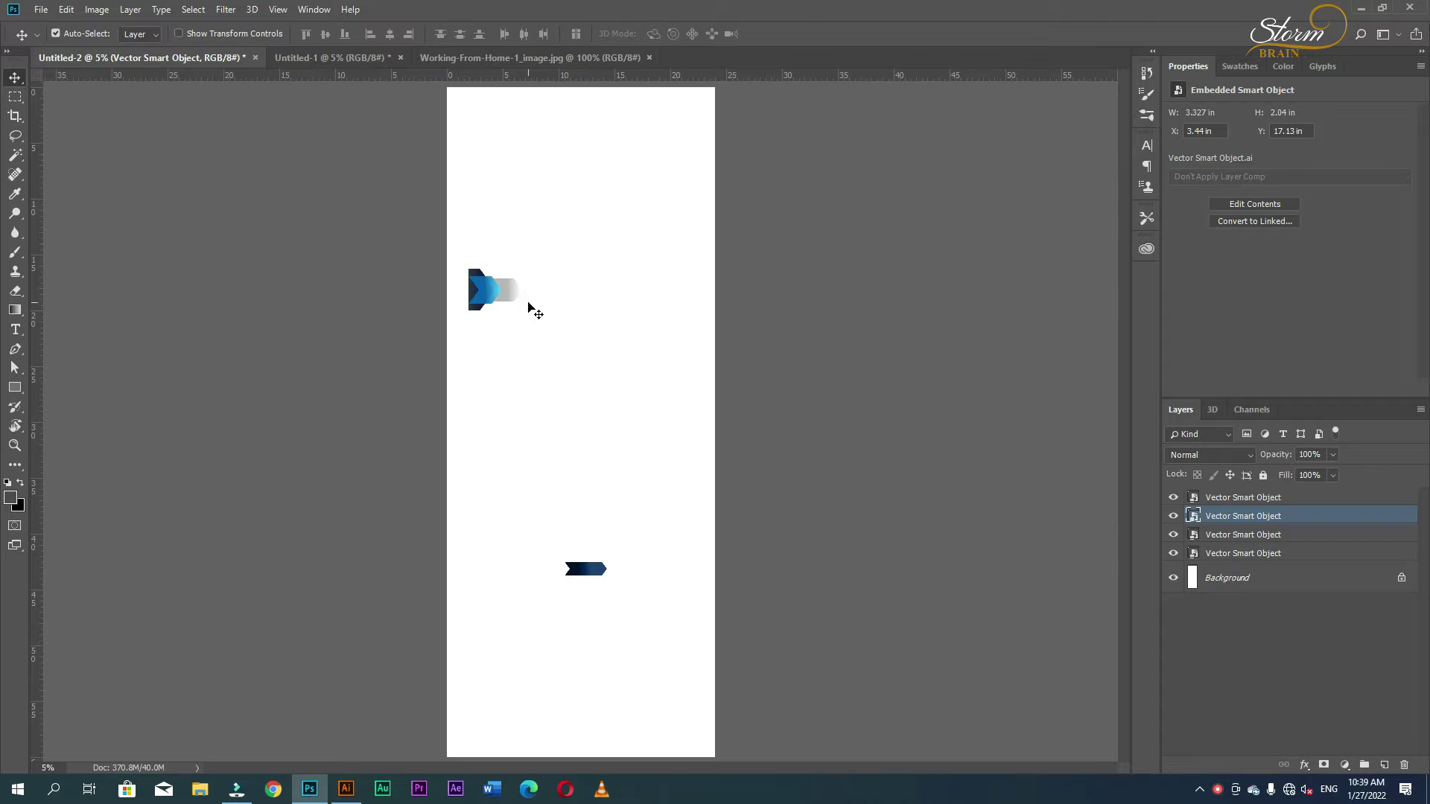
left_click_drag(609, 574, 547, 302)
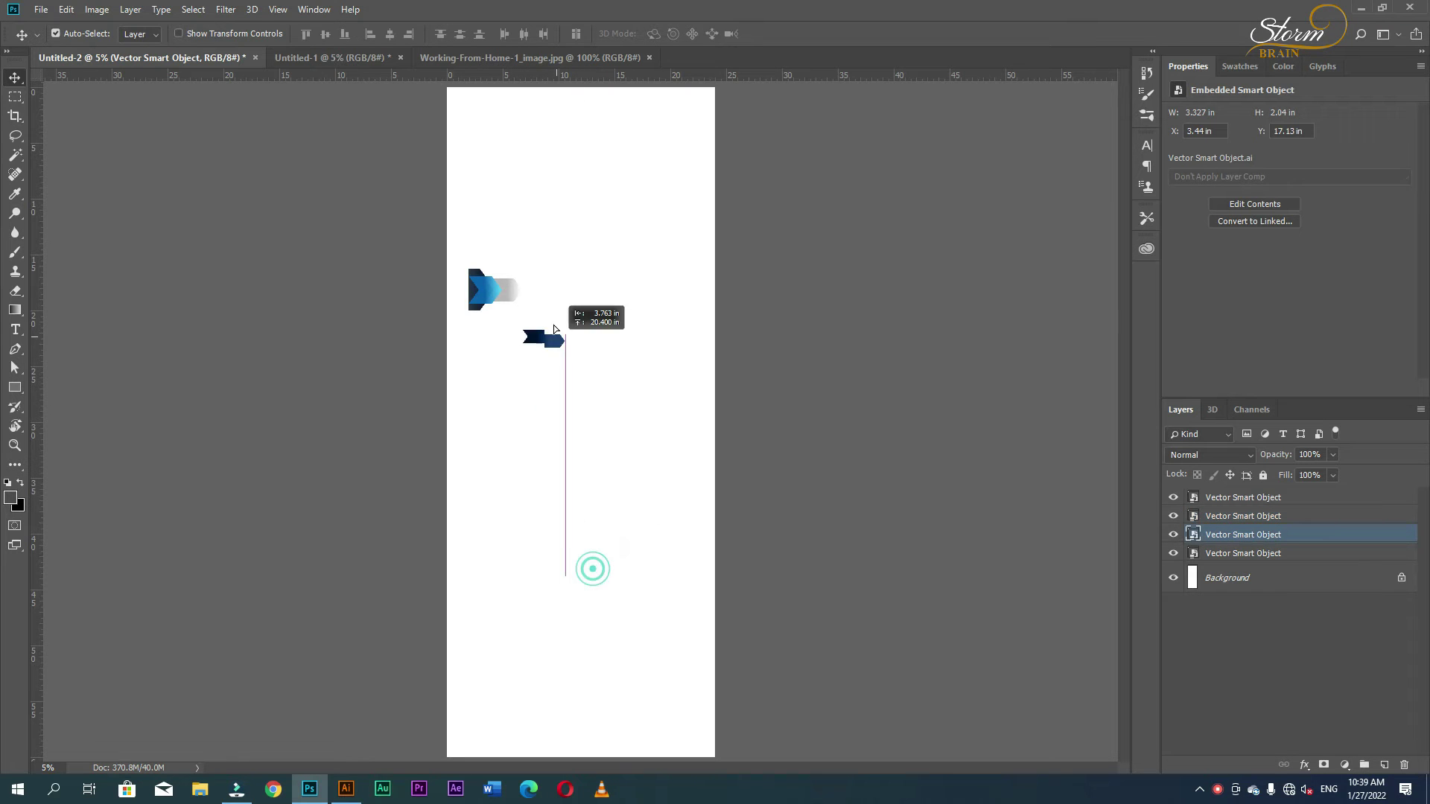
Step: Reorder the chevron layers so the light-blue chevron sits in front of the dark bar
left_click(516, 304)
left_click_drag(1298, 513, 1292, 558)
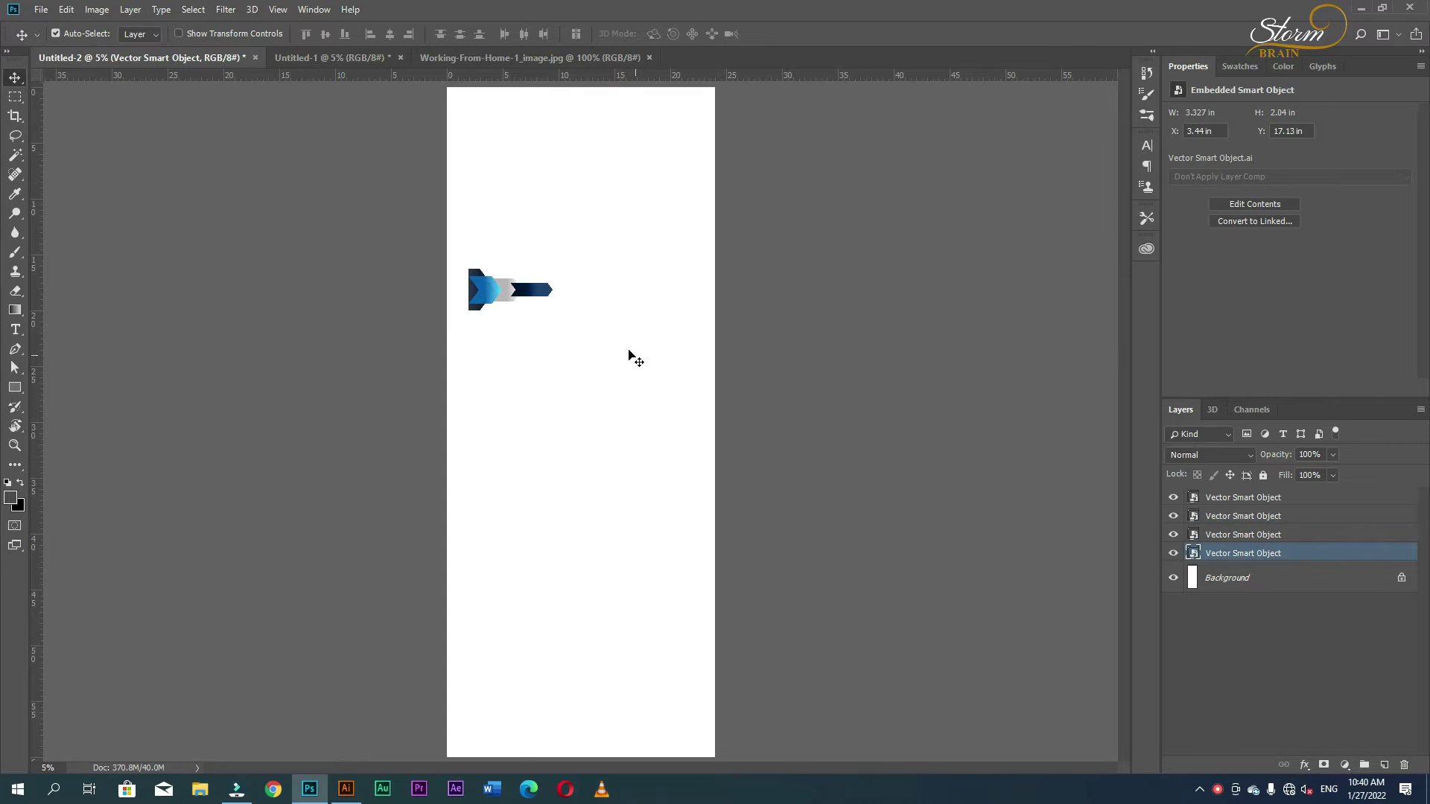
left_click(496, 293)
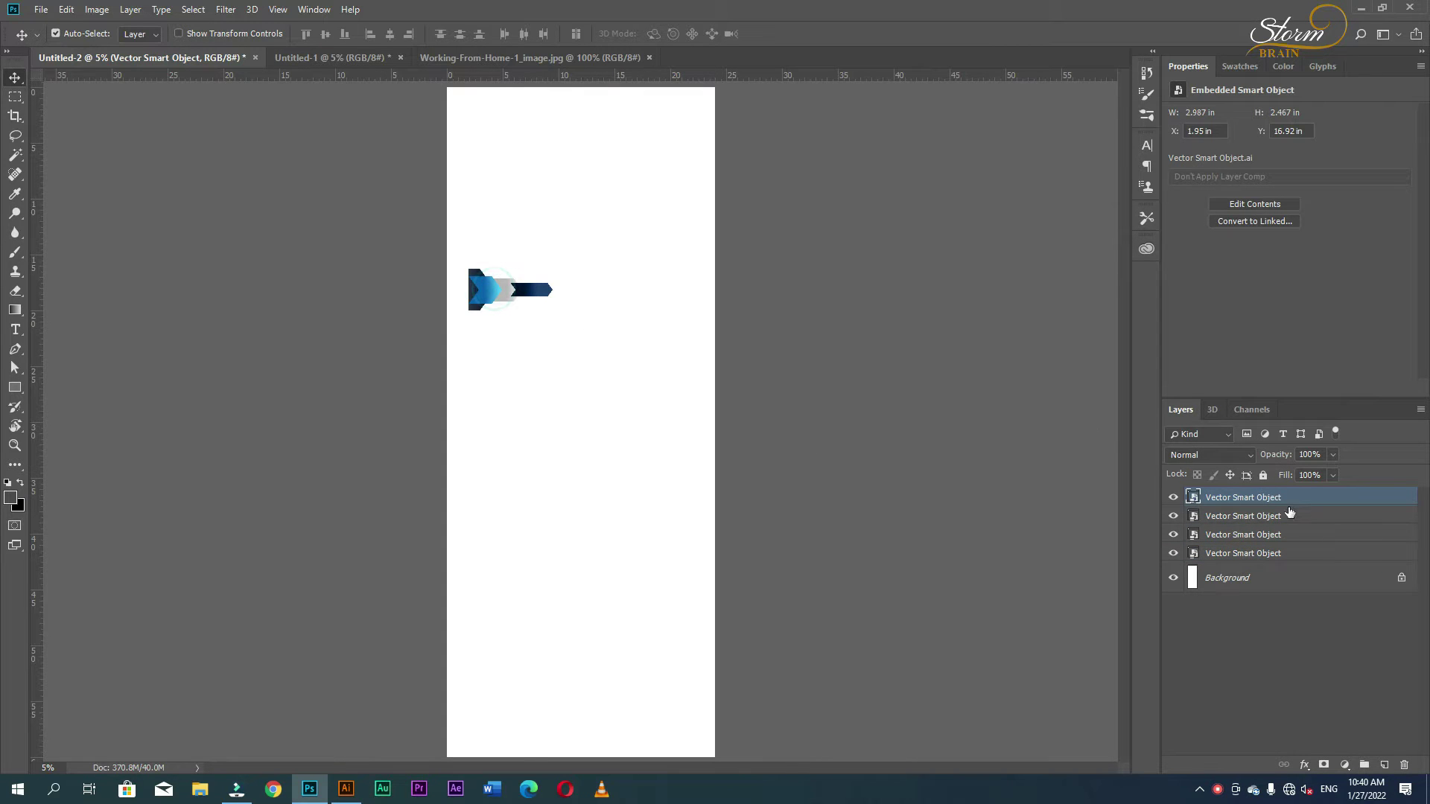
left_click_drag(1288, 505, 1290, 536)
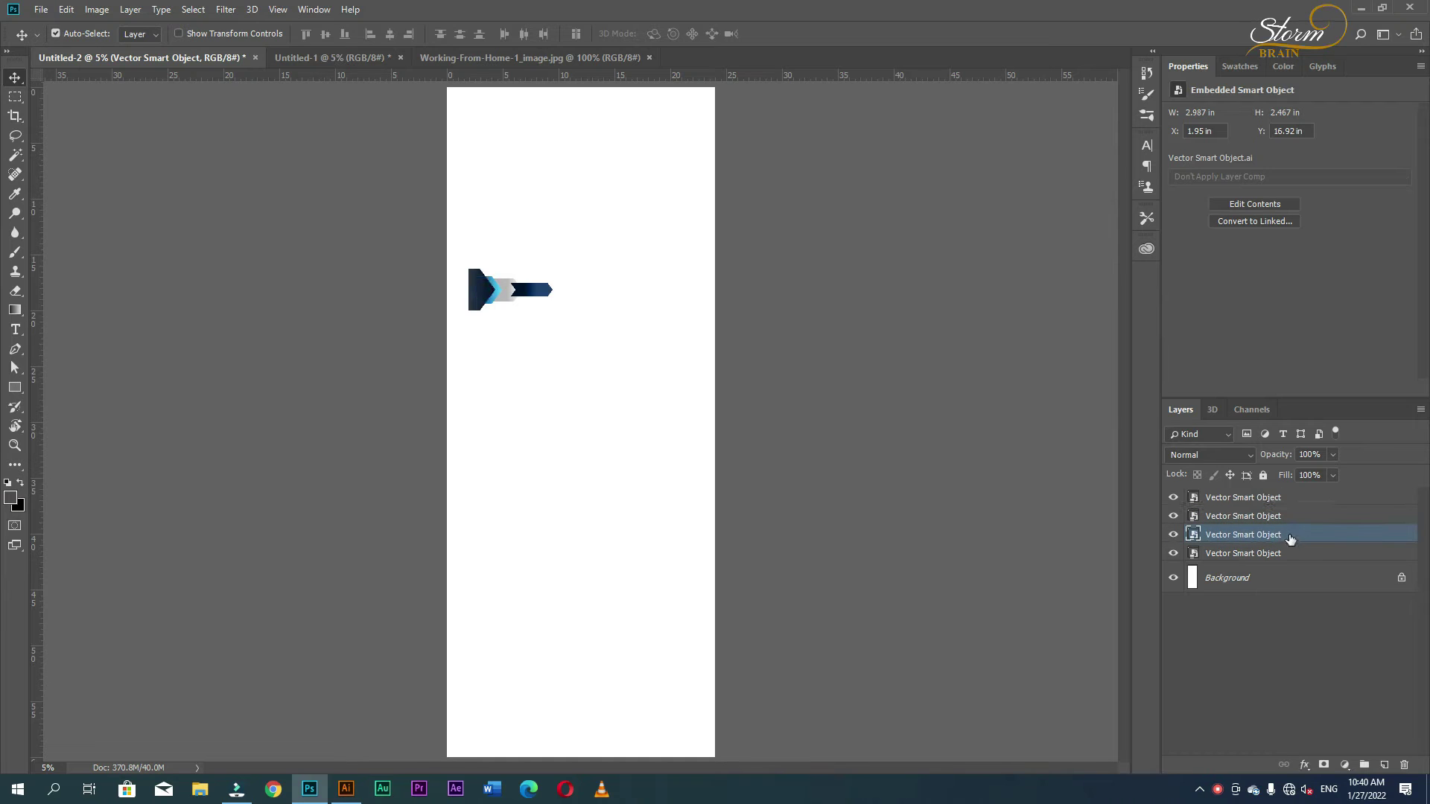
left_click_drag(528, 290, 505, 289)
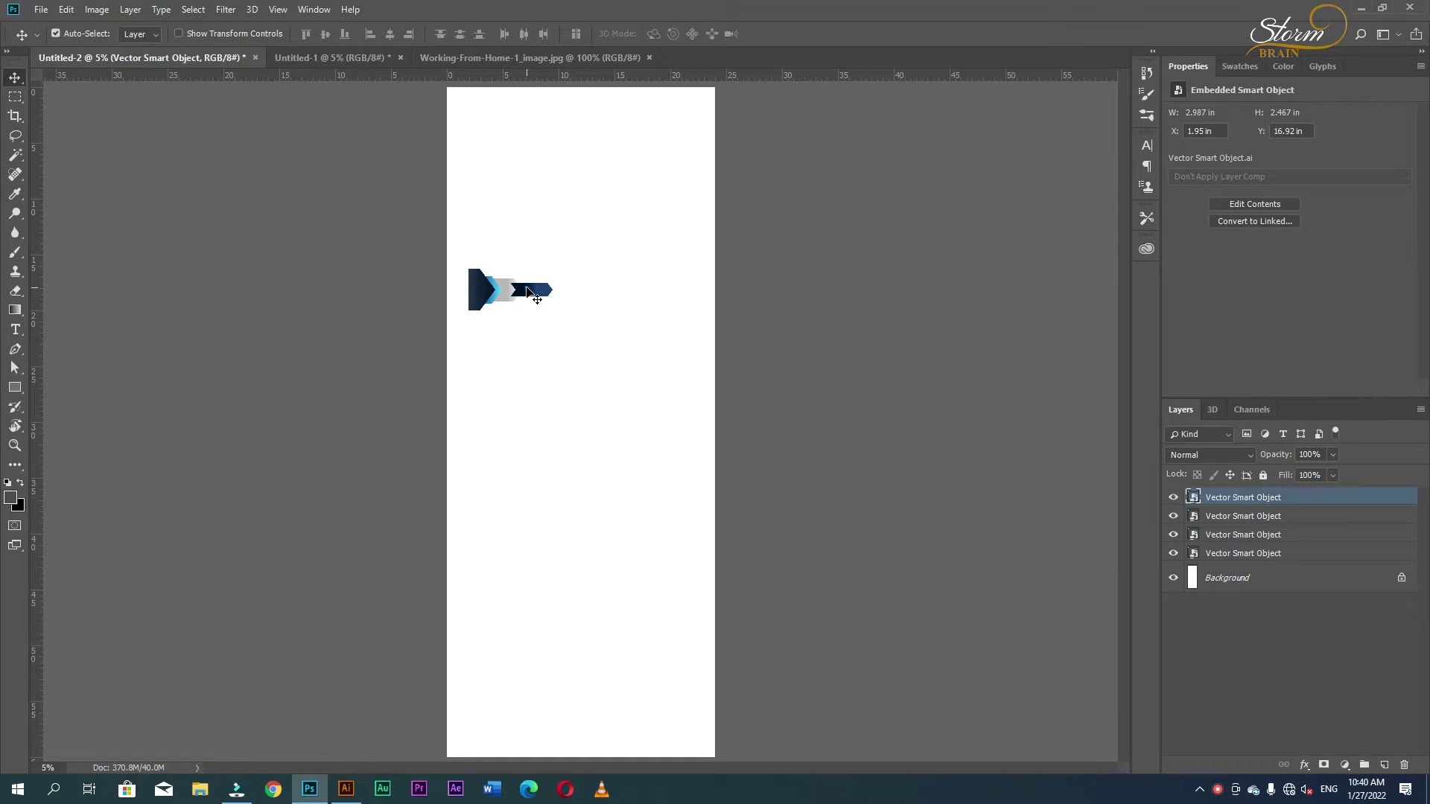
left_click_drag(1275, 508, 1279, 548)
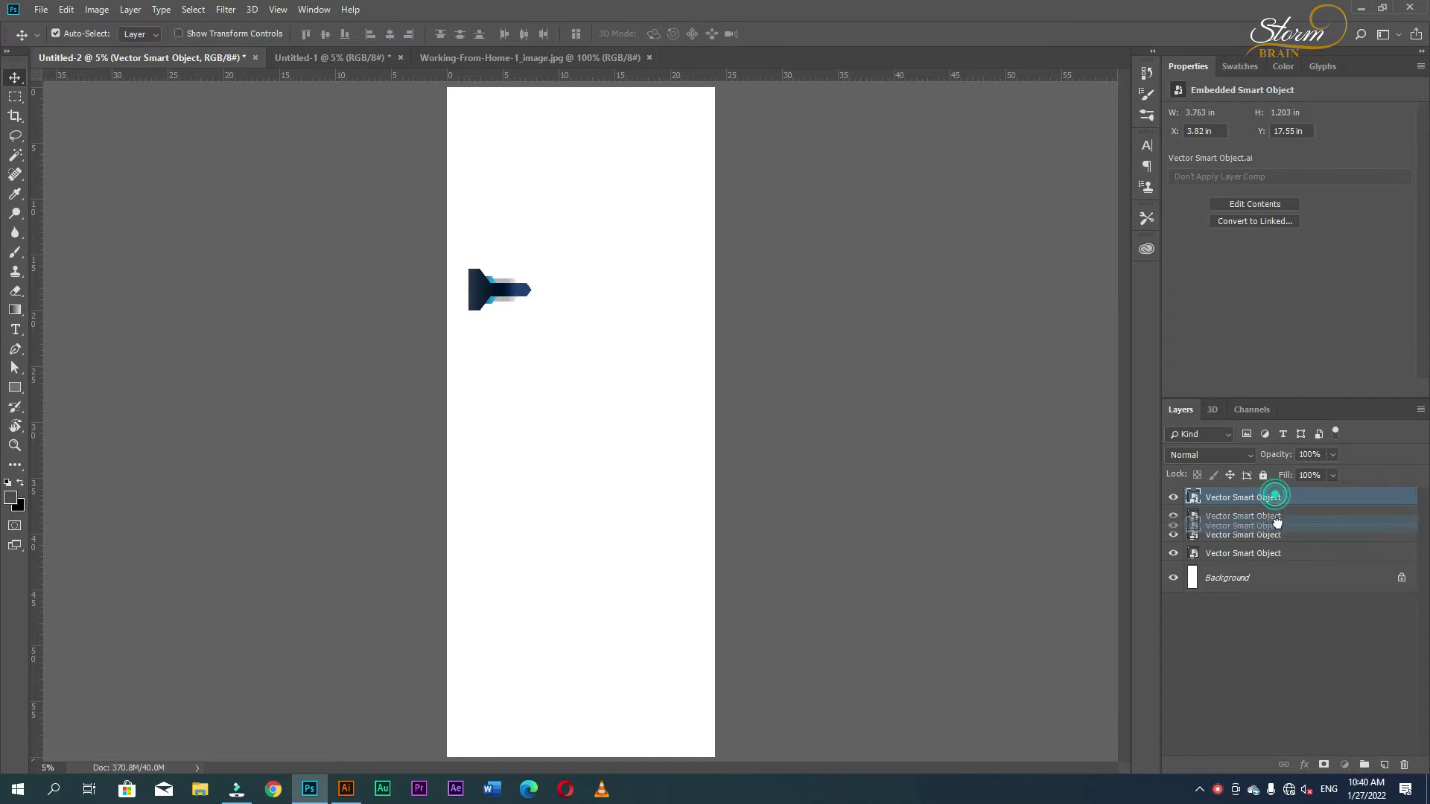
Step: Zoom in and slide the grey chevron about 1.067 in left, behind the blue chevron
left_click(536, 301, "ctrl")
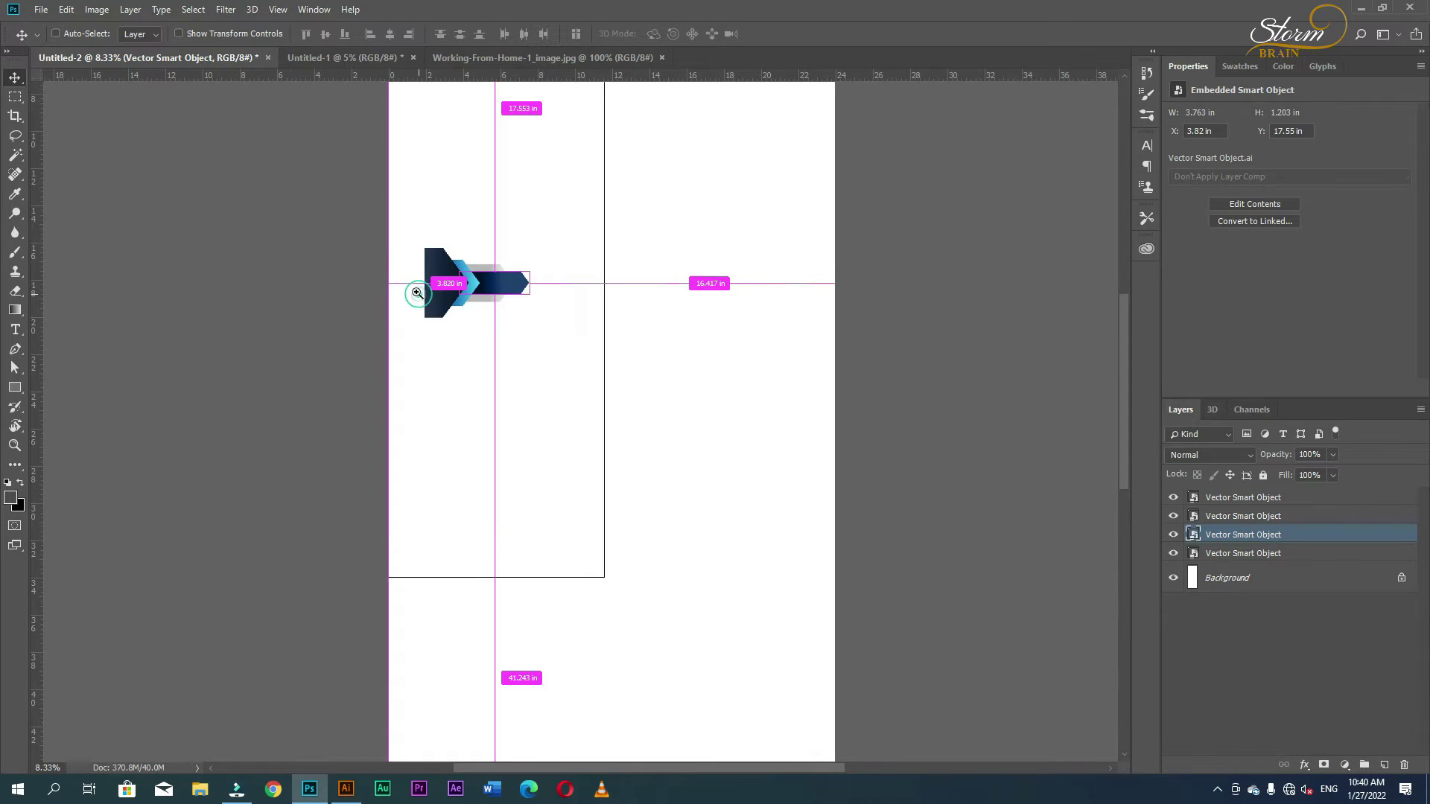
left_click(413, 292, "ctrl")
left_click(450, 282, "ctrl")
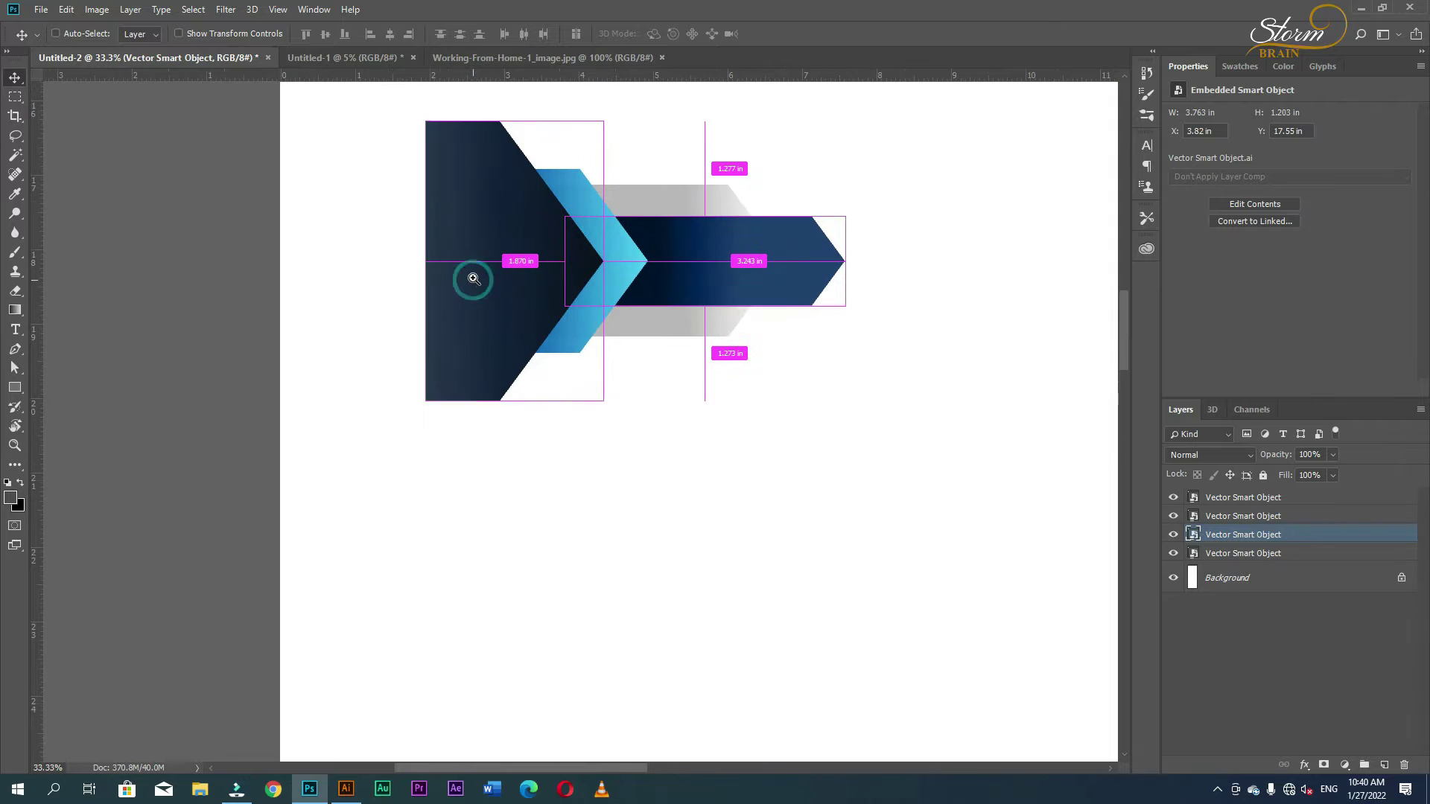
left_click(473, 280, "ctrl")
left_click_drag(794, 358, 690, 358)
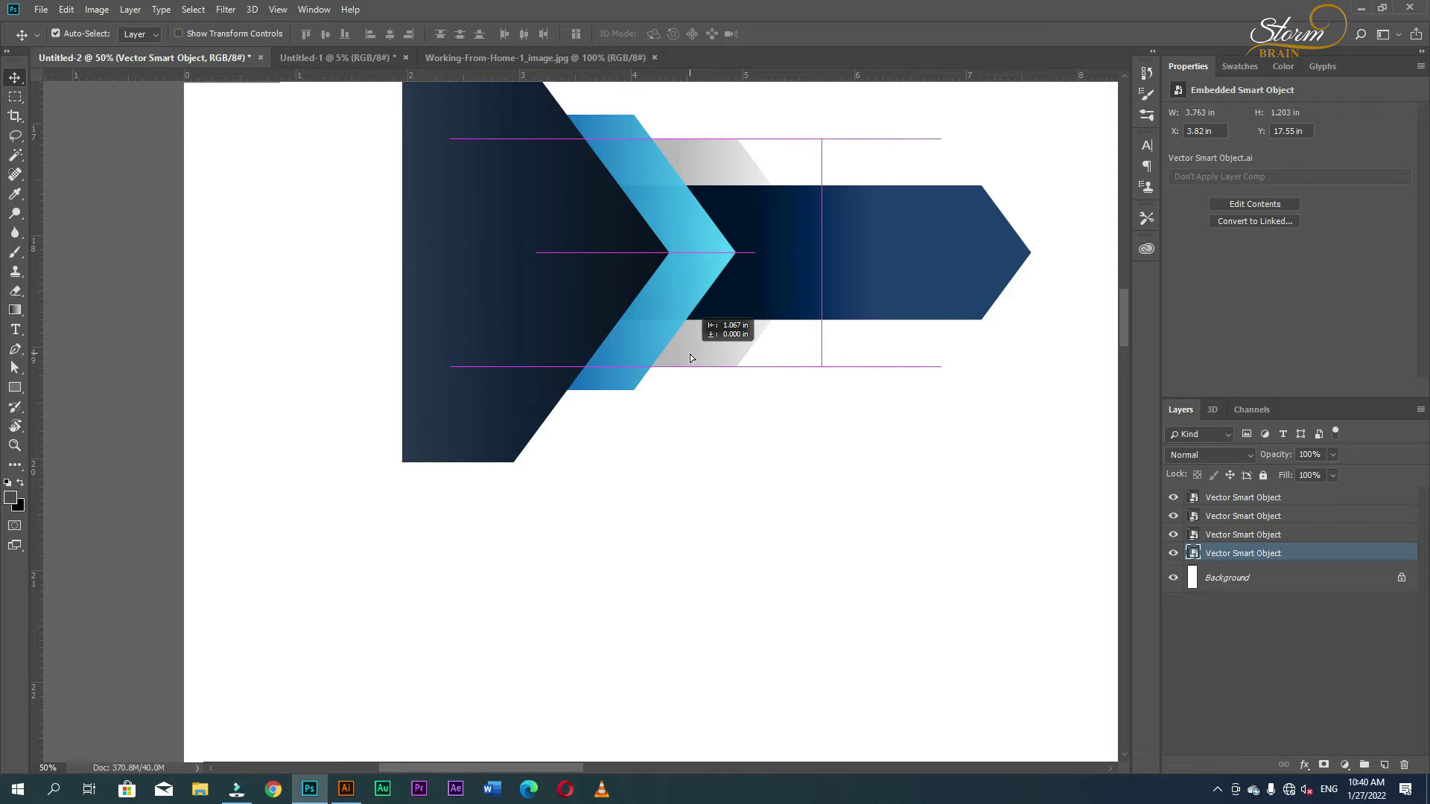
left_click_drag(689, 358, 690, 359)
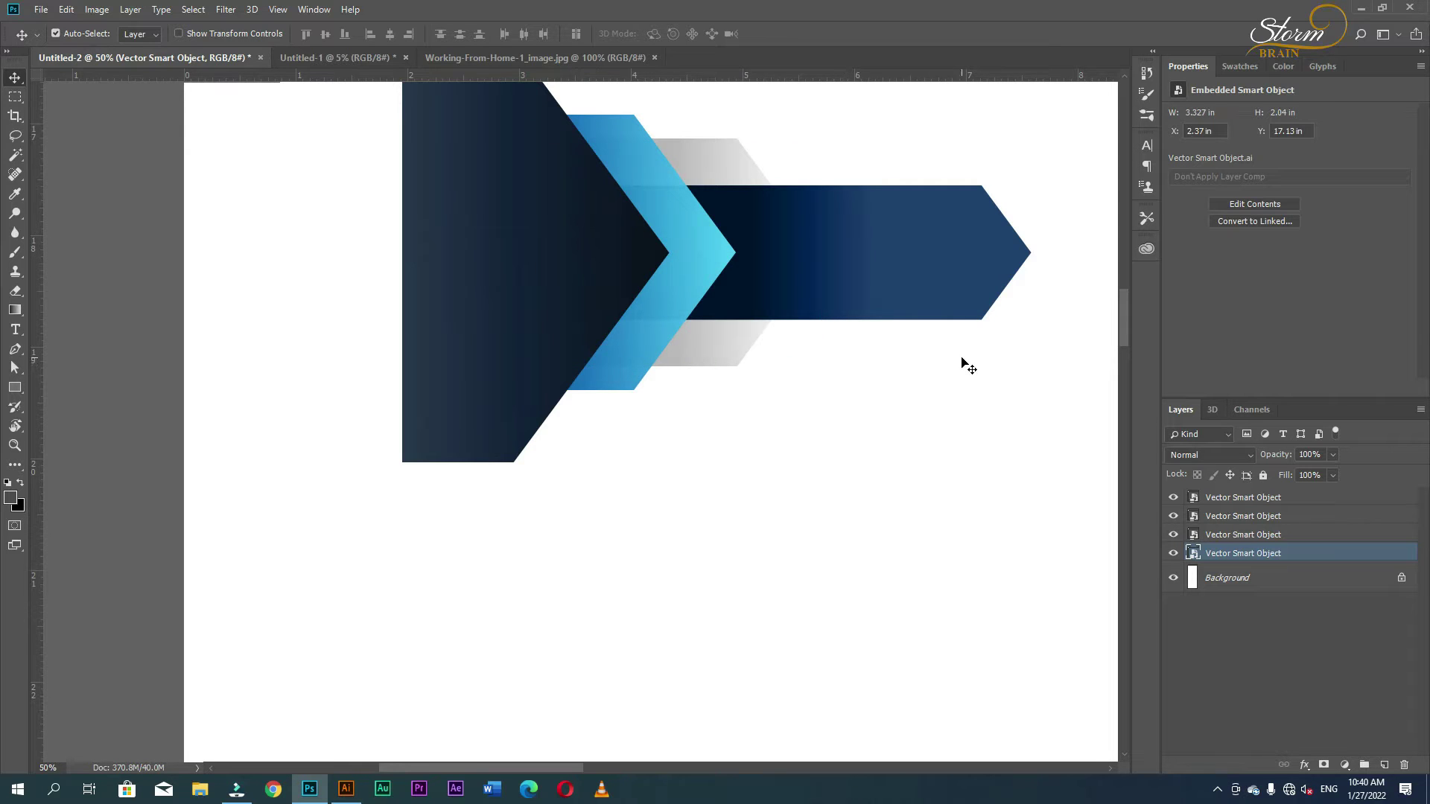
Step: Fit the banner on screen, select all four arrow layers and enlarge them
key("z")
right_click(866, 373)
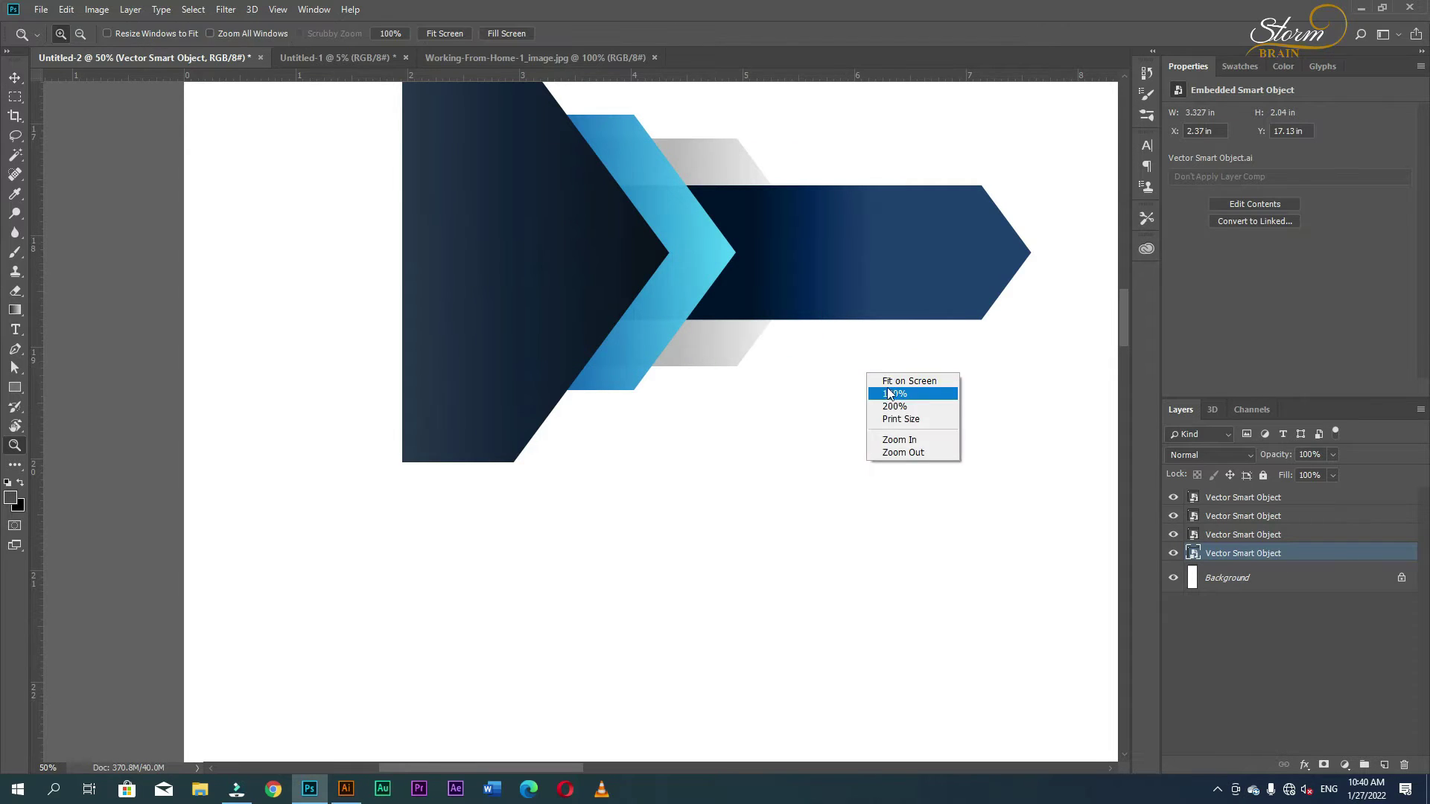
left_click(898, 381)
left_click(1254, 501, "shift")
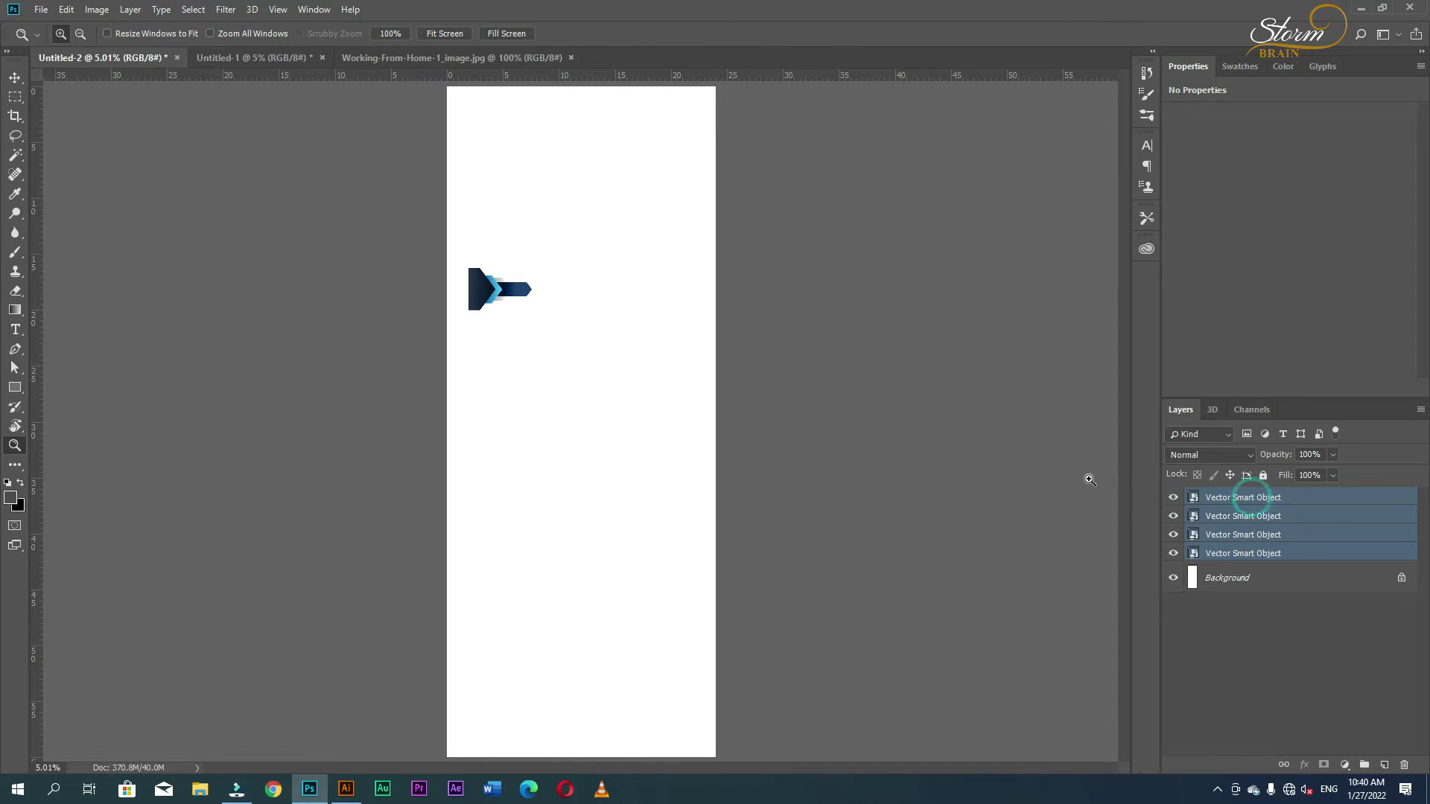
key("ctrl+t")
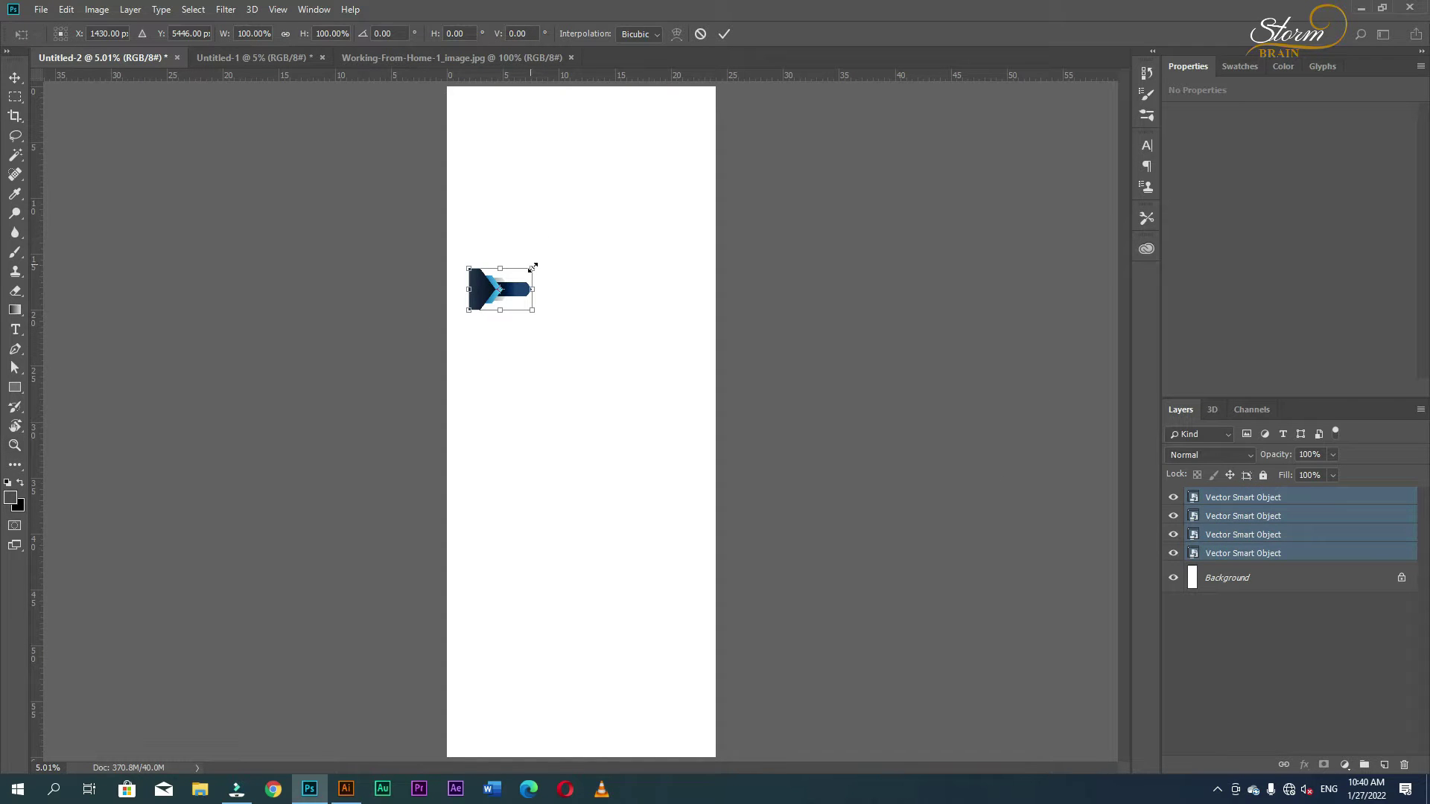
left_click_drag(535, 265, 692, 161)
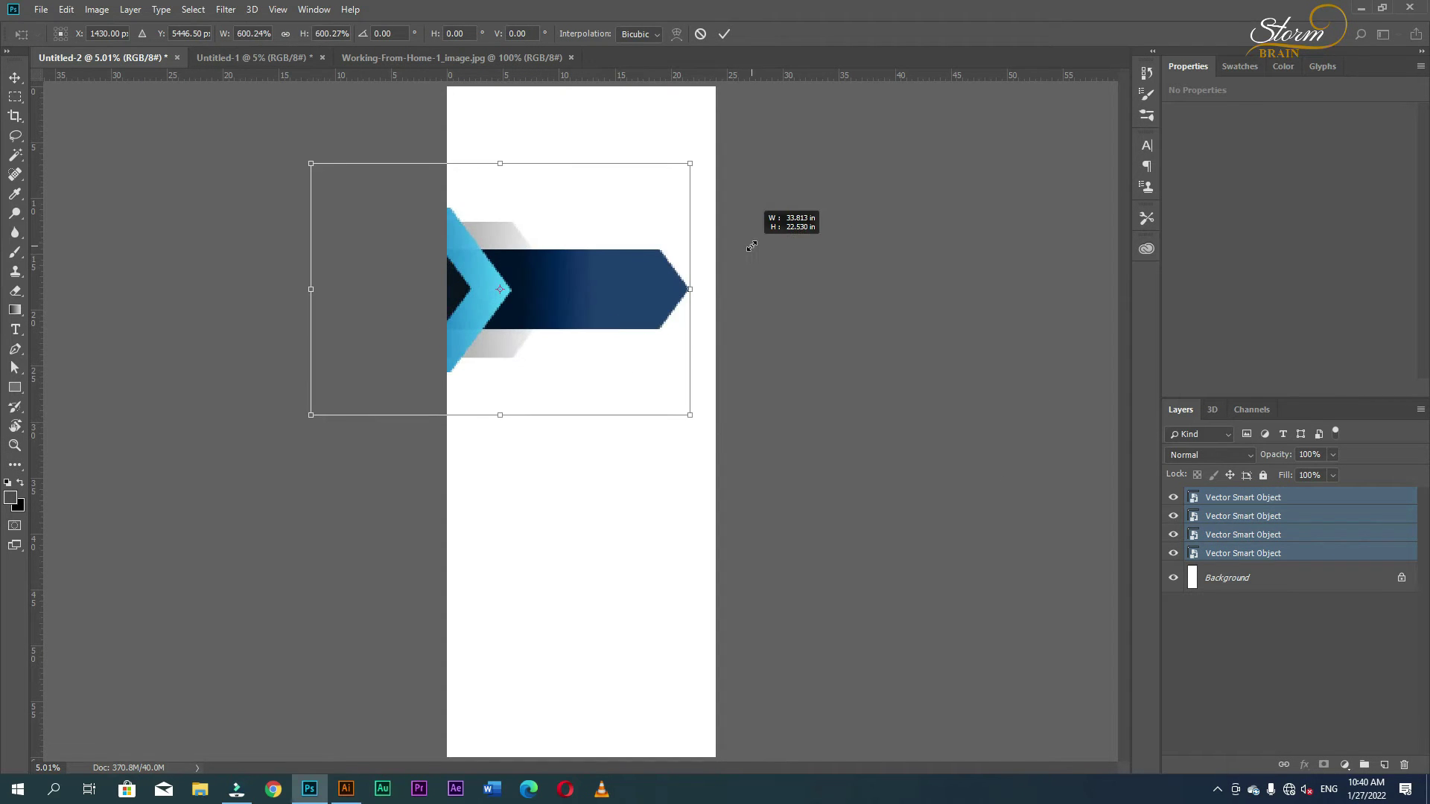
mouse_move(600, 308)
left_mouse_down()
mouse_move(698, 341)
mouse_move(702, 358)
left_mouse_up()
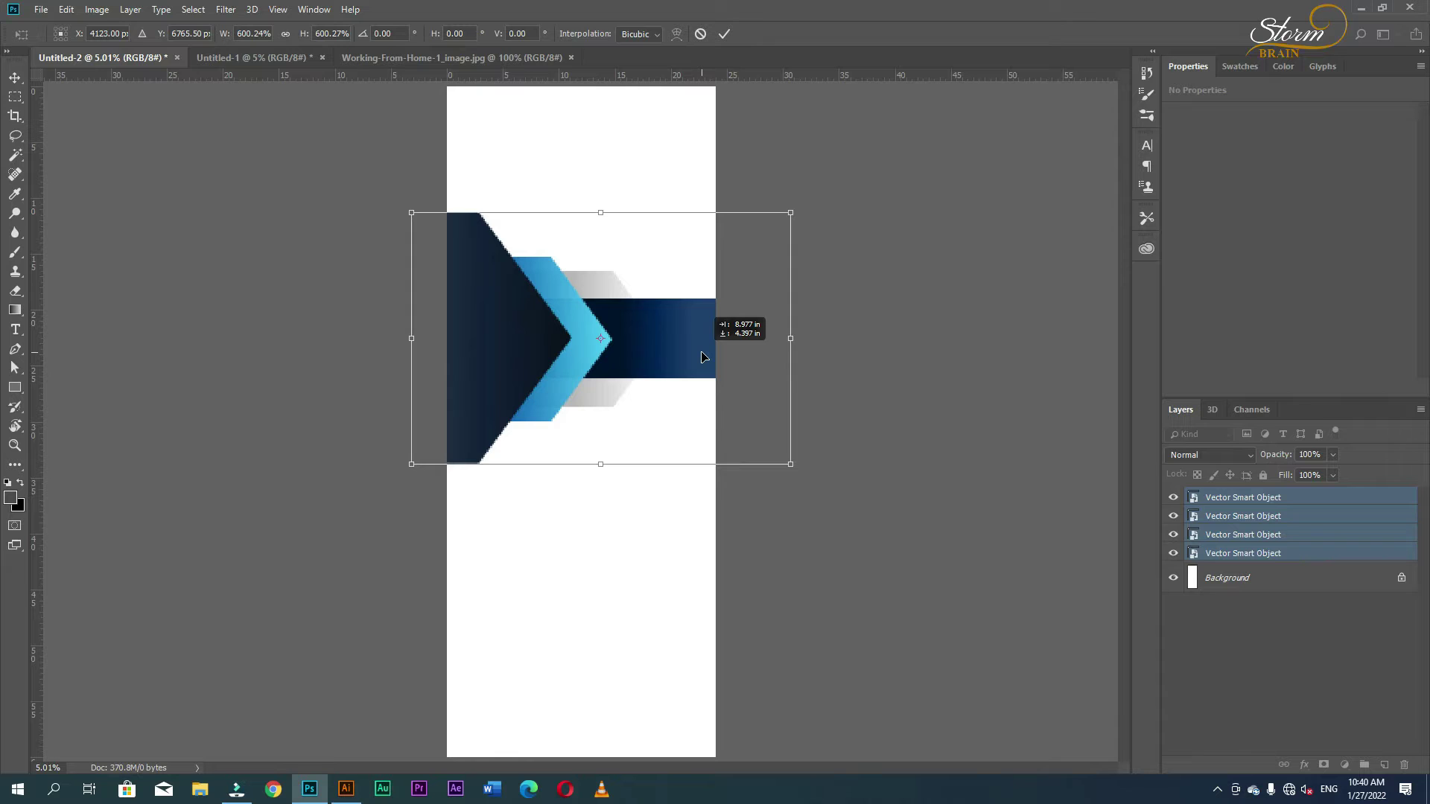
Step: Settle the arrow header at about 500% flush with the left edge and commit
left_click_drag(701, 357, 686, 358)
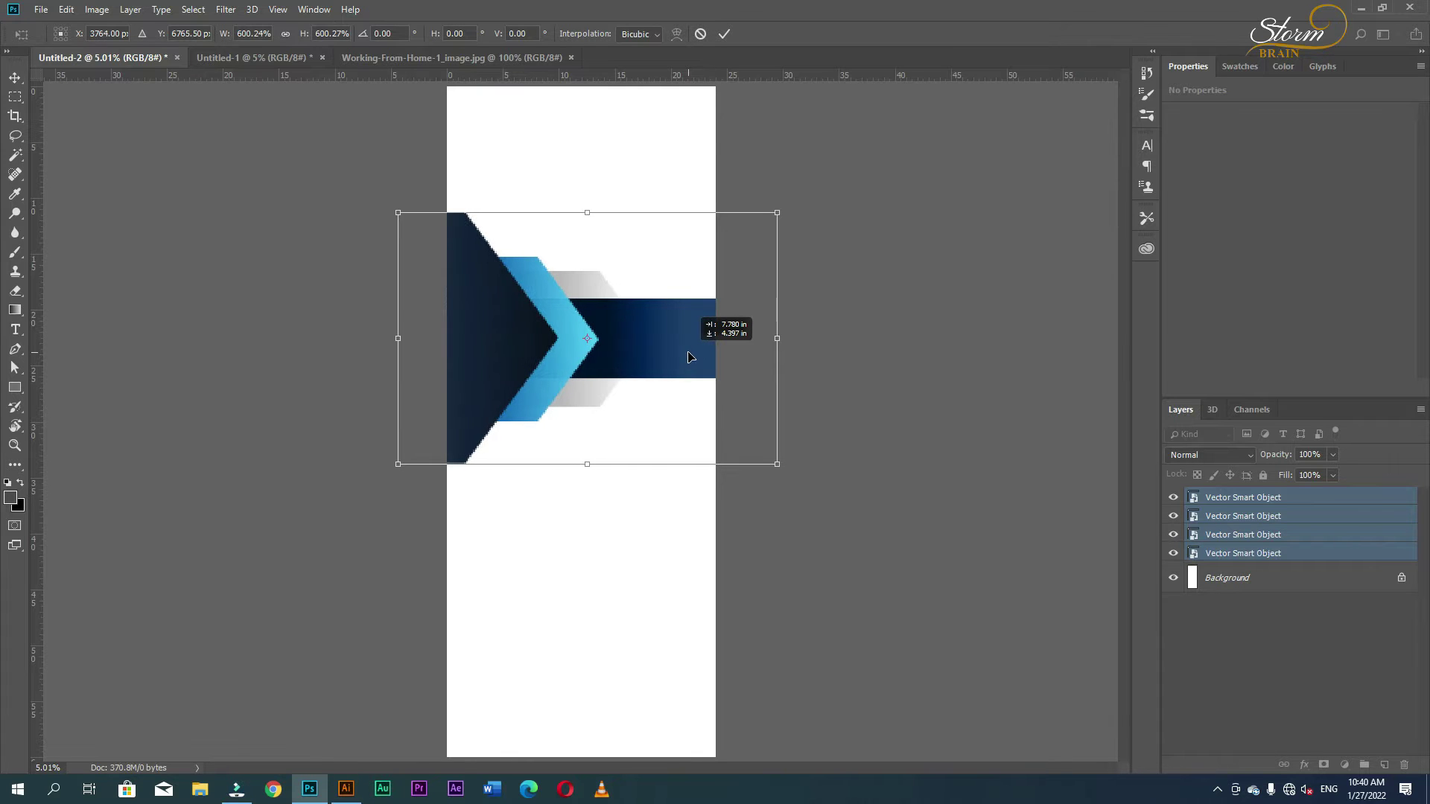
left_click_drag(687, 357, 685, 358)
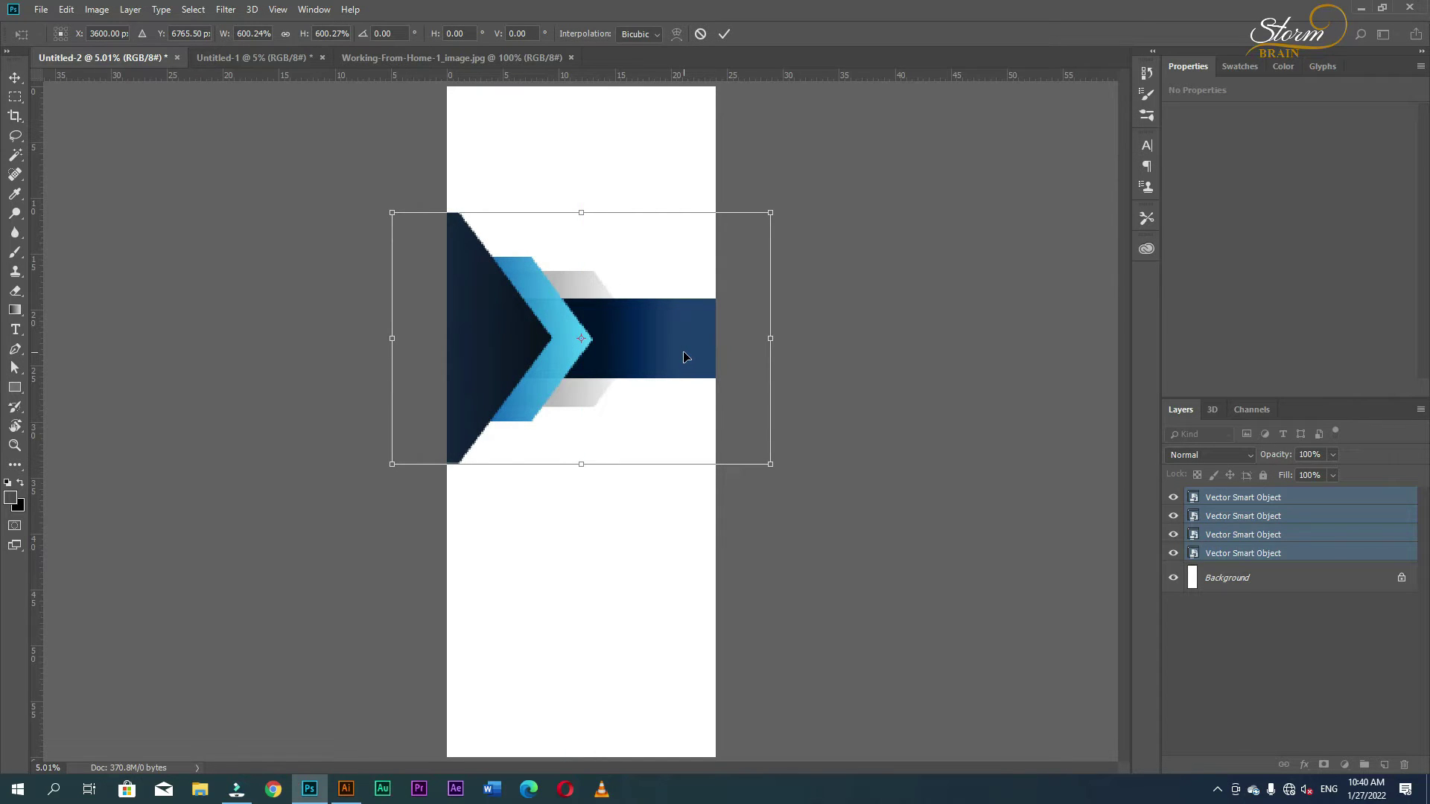
left_click_drag(770, 213, 740, 234)
left_click_drag(658, 329, 653, 330)
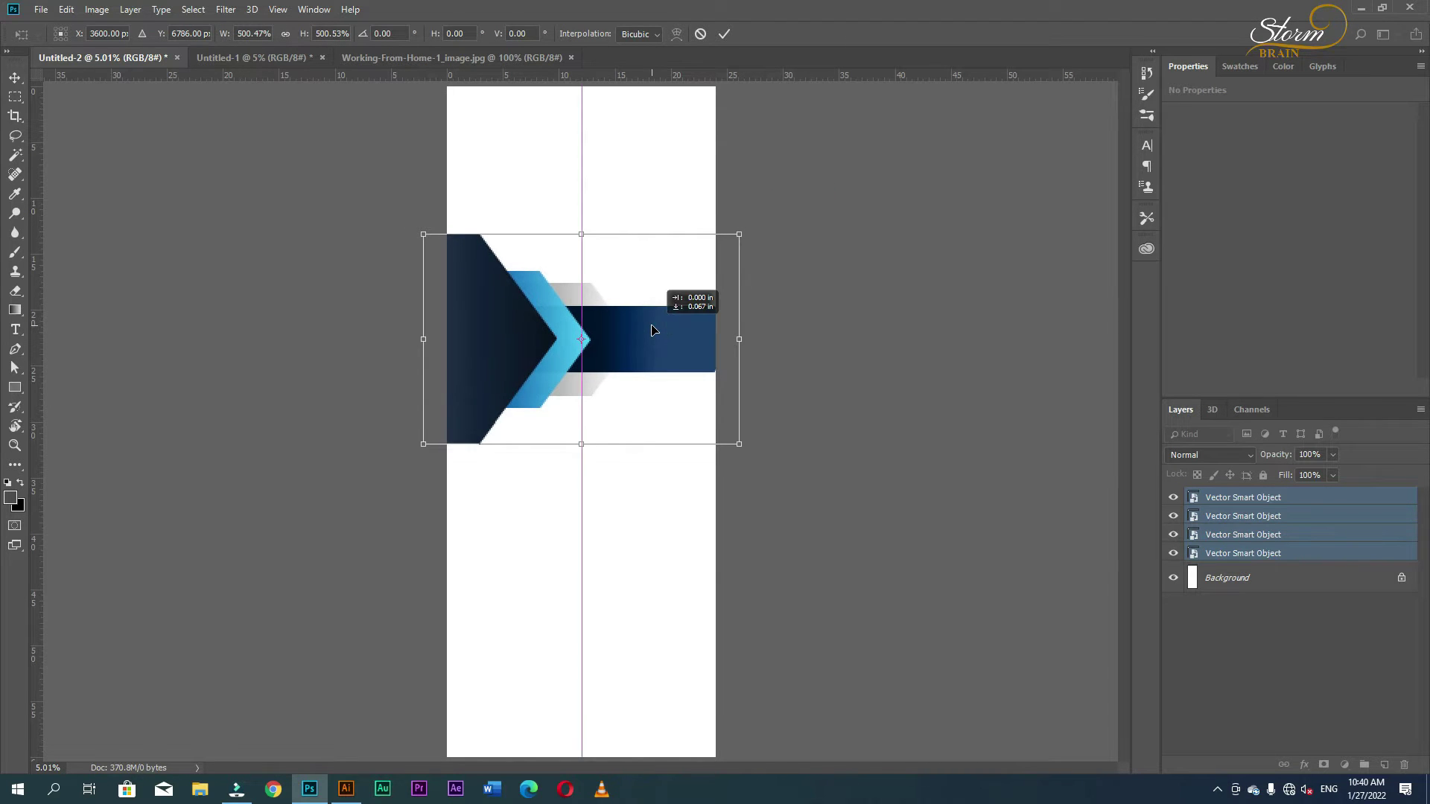
key("Right")
key("Right")
key("Right")
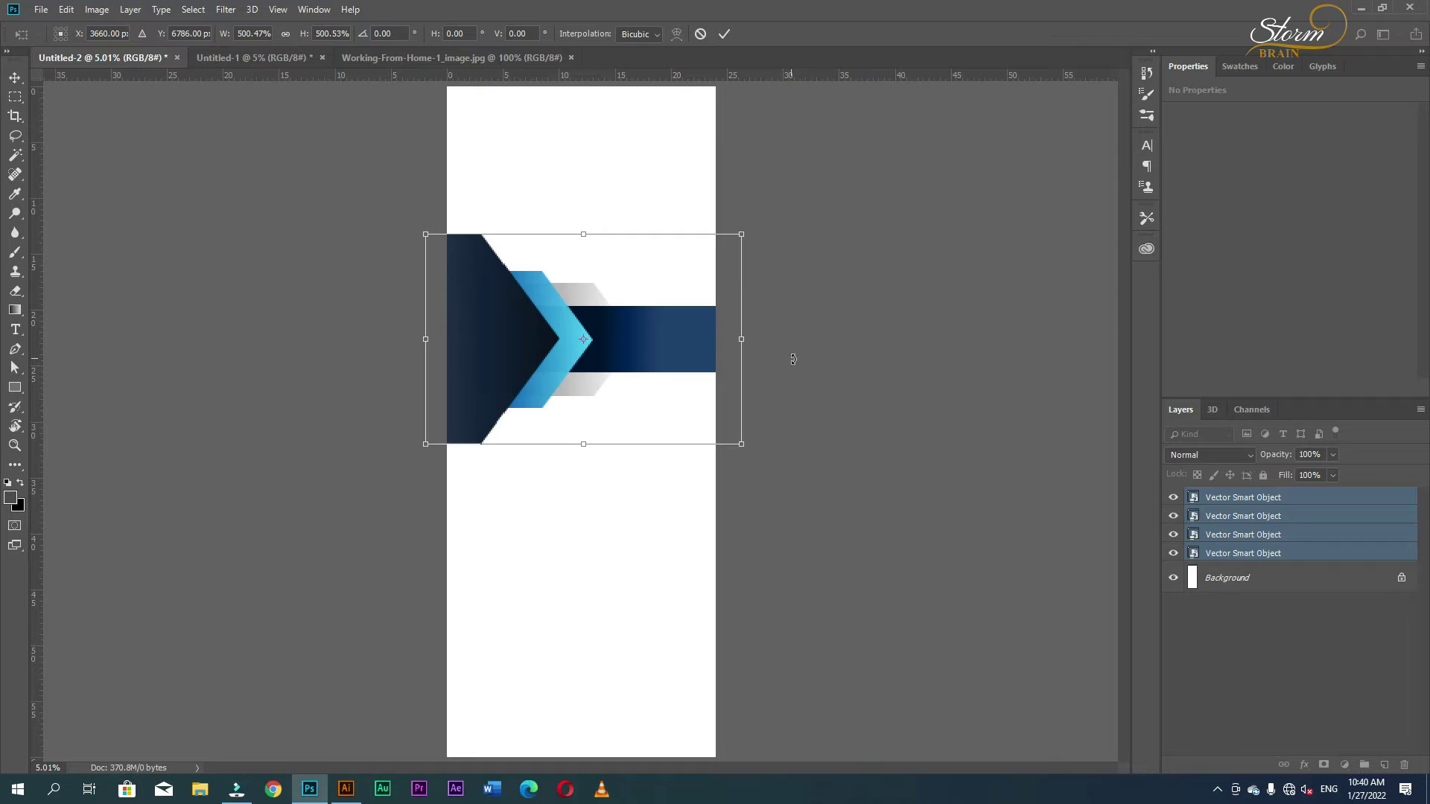
key("ctrl+space")
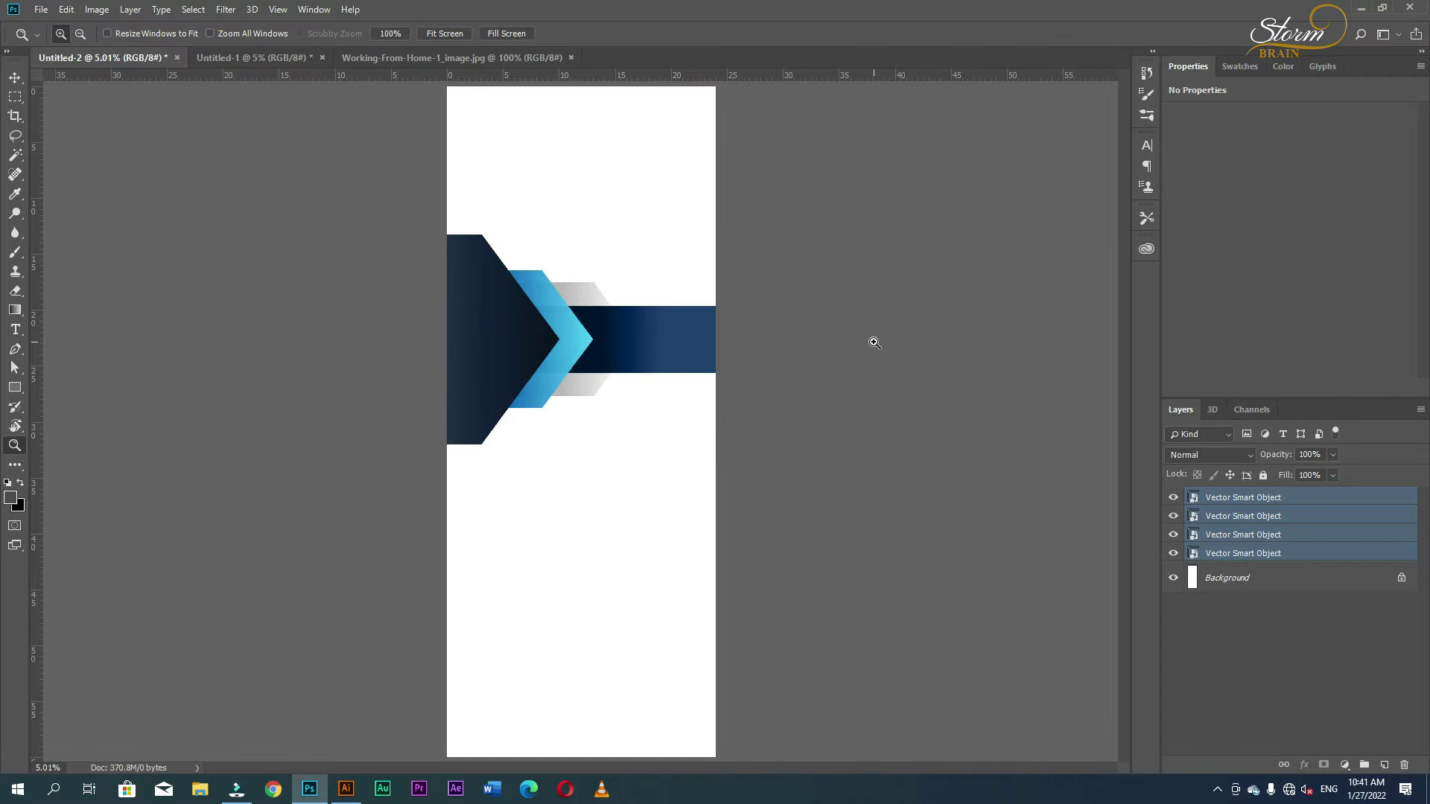
left_click(843, 333)
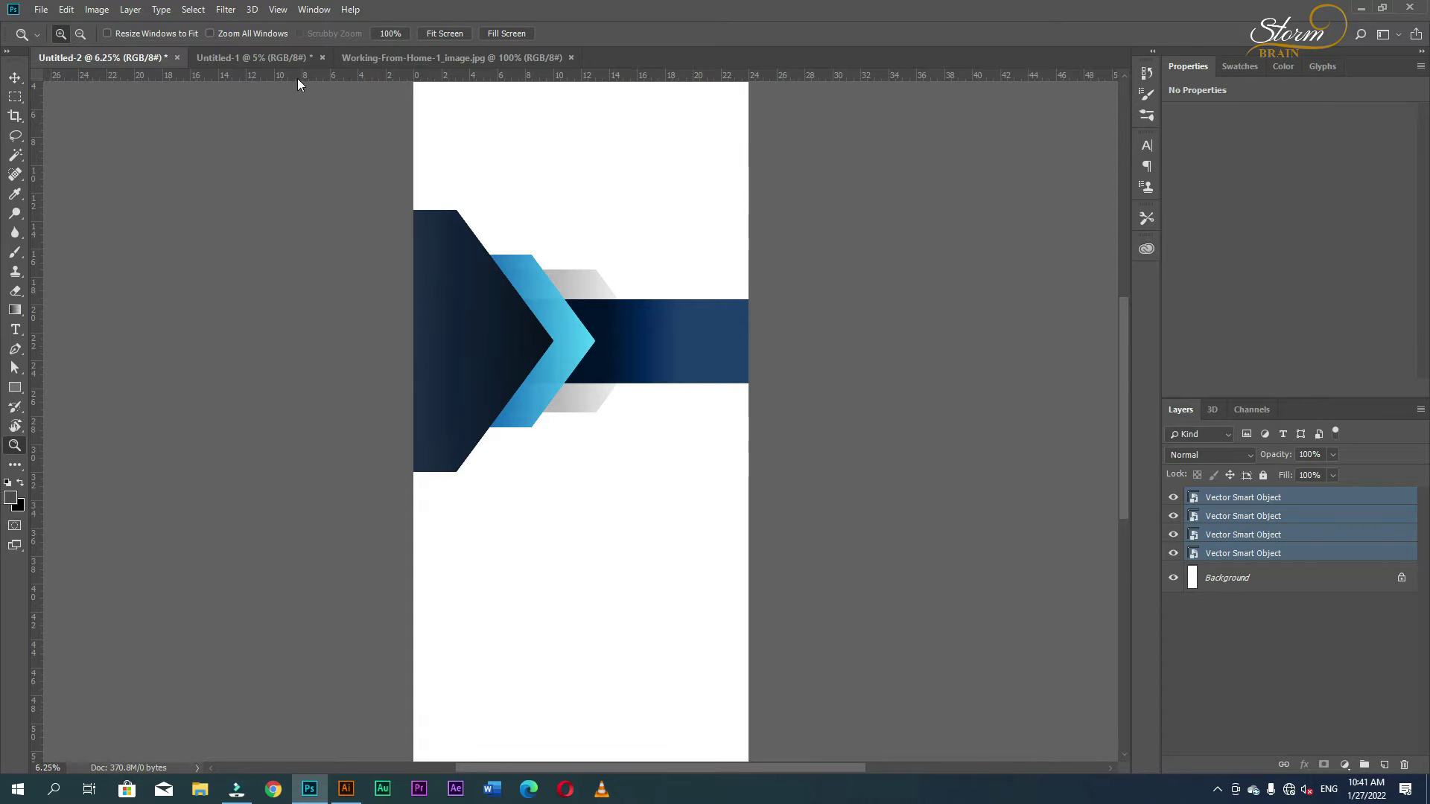
Step: Copy the woman-at-laptop photo into the Untitled-2 banner as Layer 1
left_click(269, 59)
left_click(415, 61)
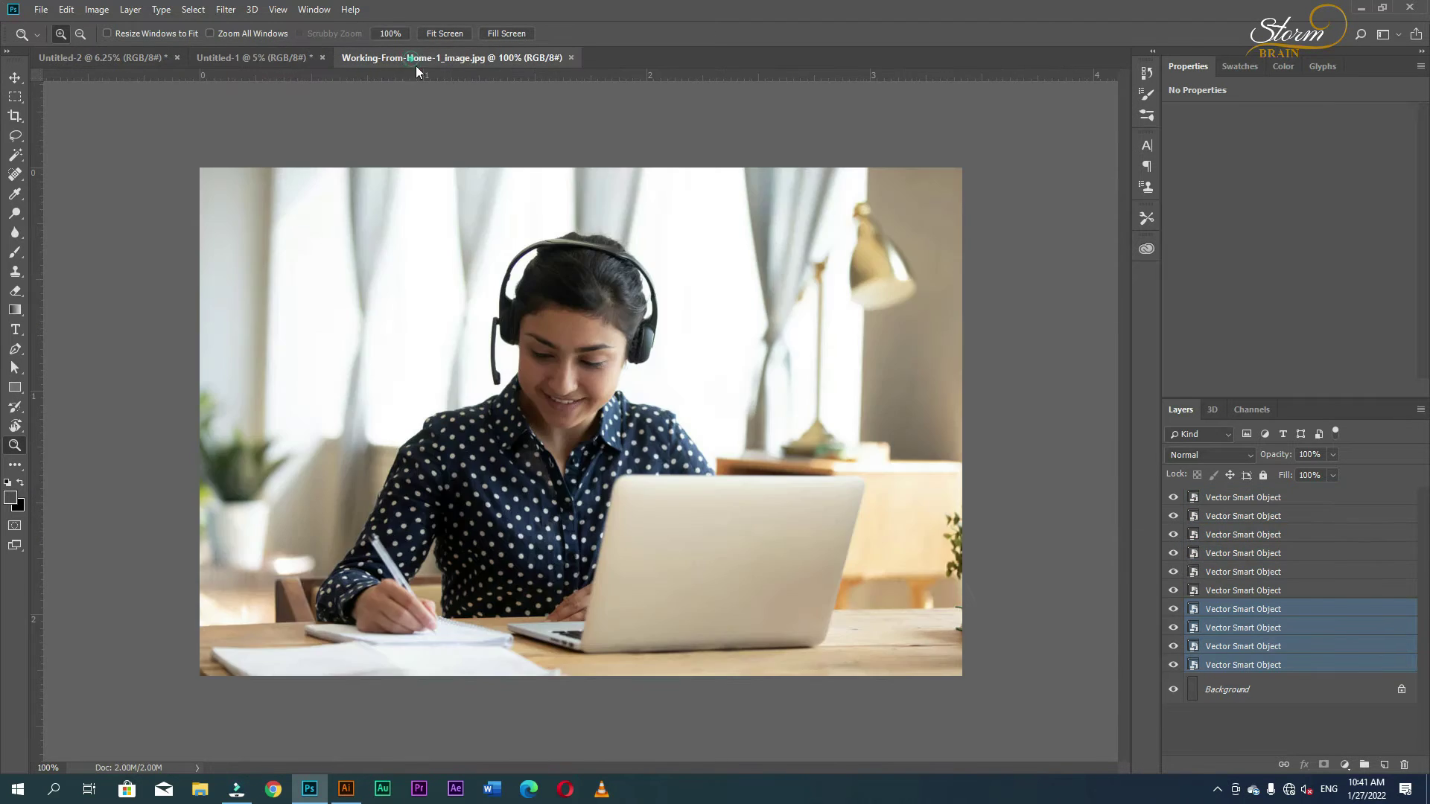
key("v")
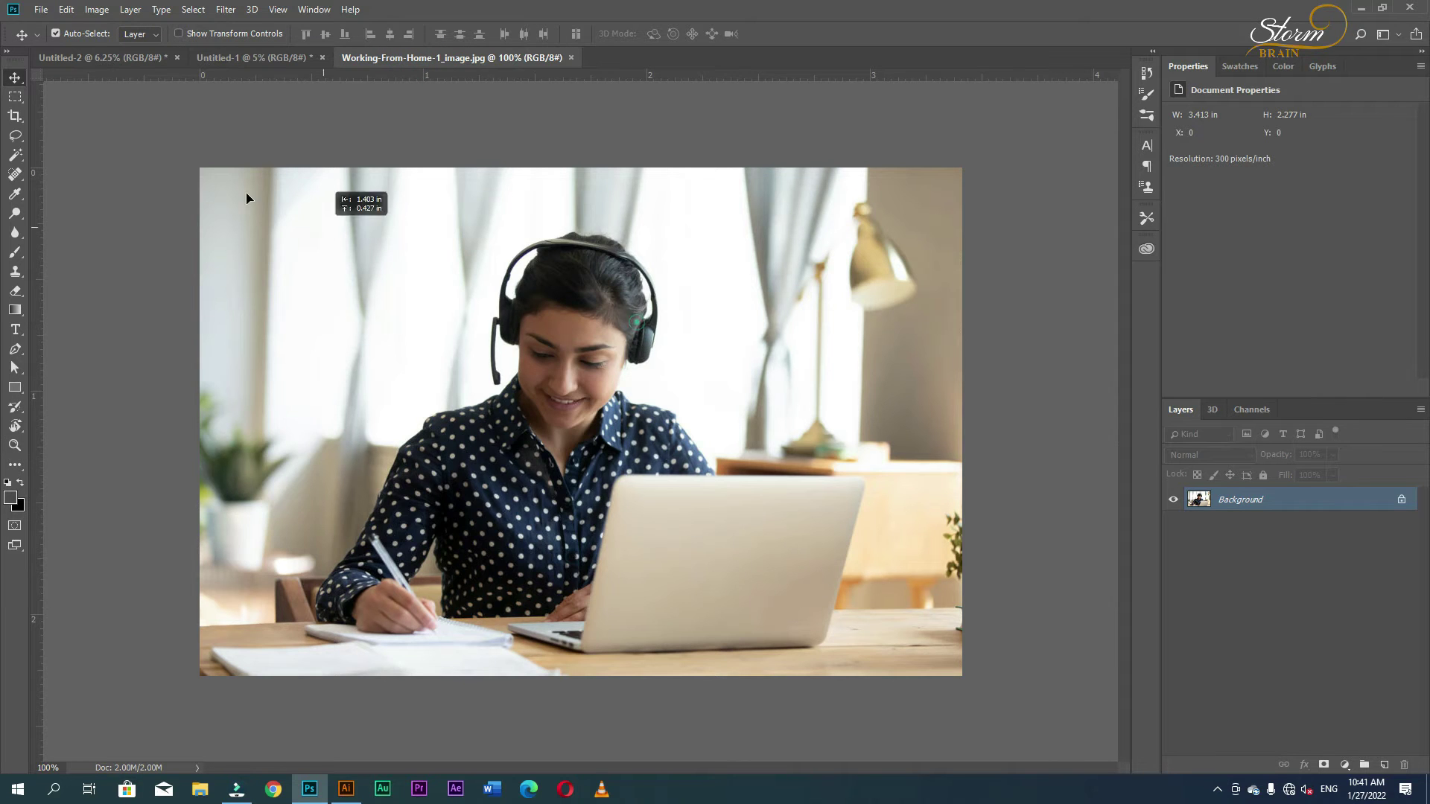
left_click(97, 58)
left_click_drag(499, 181, 556, 213)
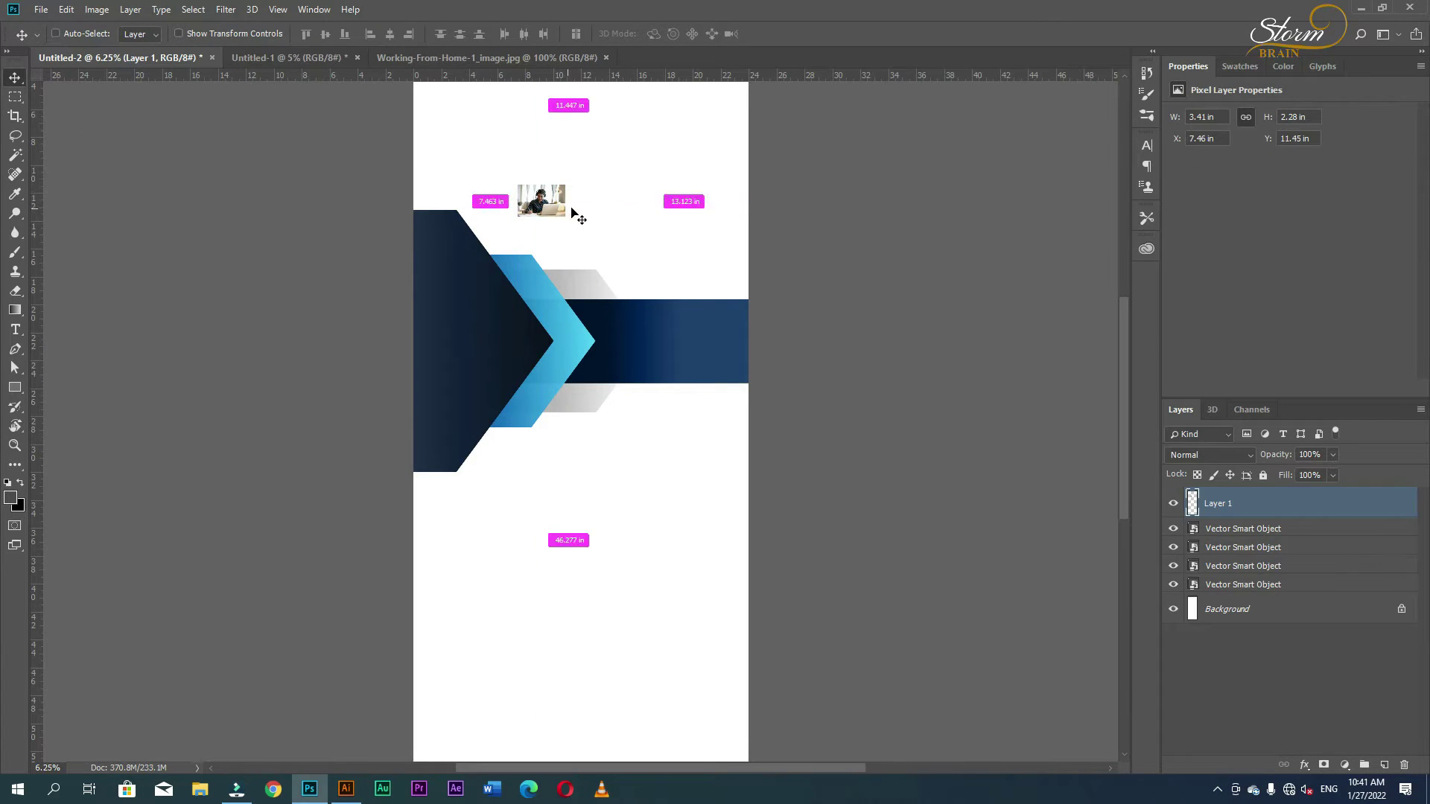
Step: Enlarge the photo to about 832% across the banner top and commit
key("ctrl+t")
left_click_drag(562, 218, 712, 315)
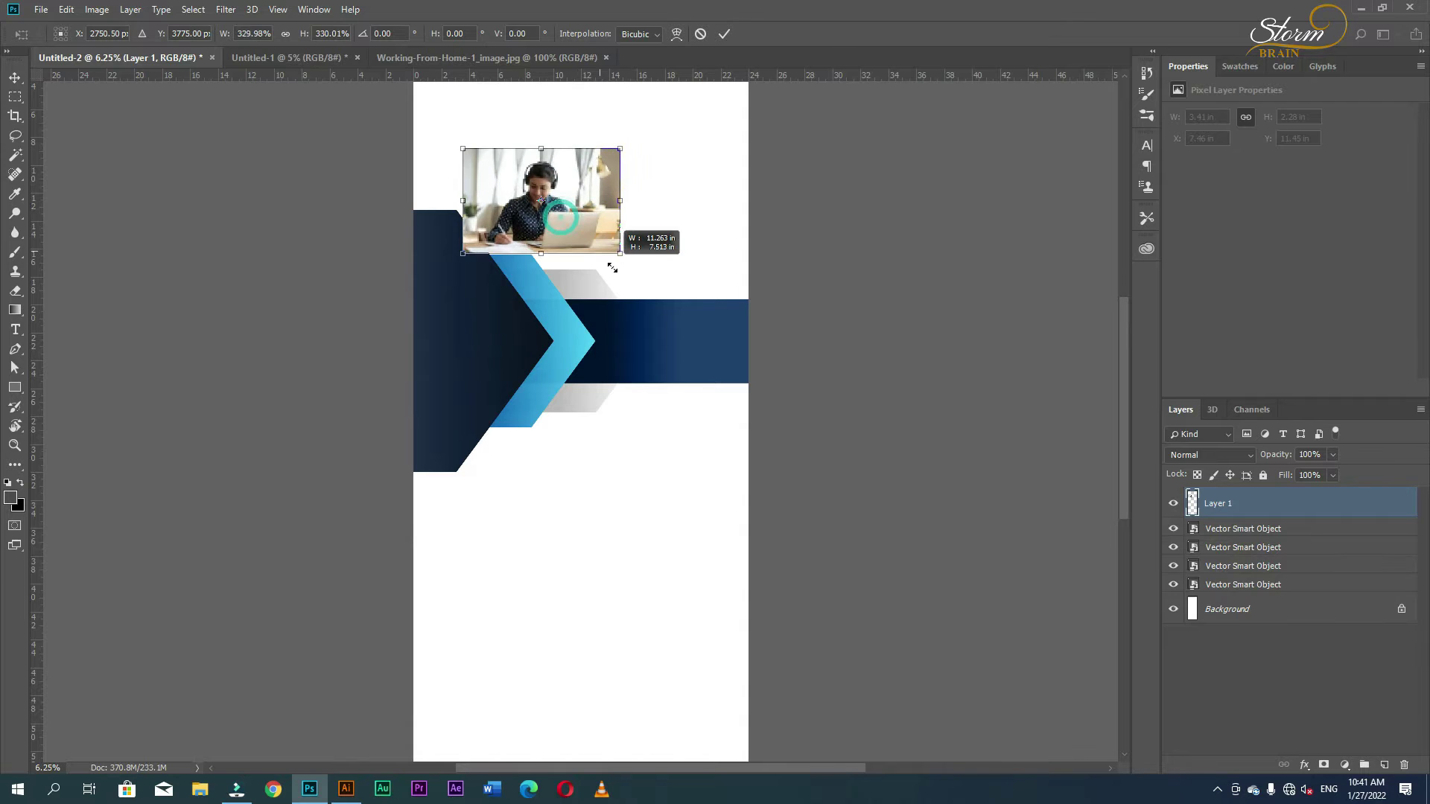
mouse_move(612, 293)
left_mouse_down()
mouse_move(629, 303)
mouse_move(650, 288)
left_mouse_up()
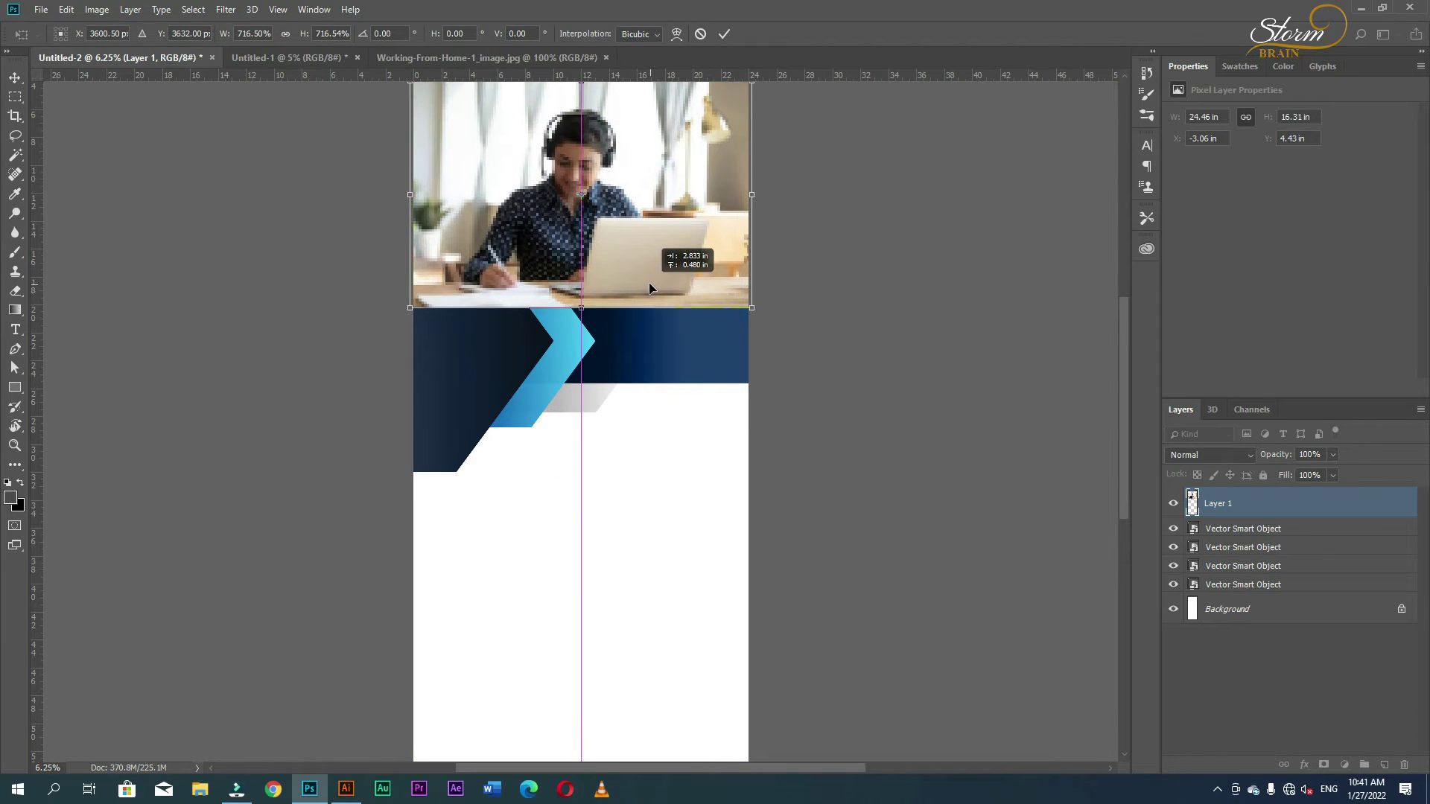
scroll(734, 370, "up", 3)
mouse_move(643, 346)
left_mouse_down()
mouse_move(646, 291)
mouse_move(706, 315)
left_mouse_up()
left_click_drag(752, 356, 785, 366)
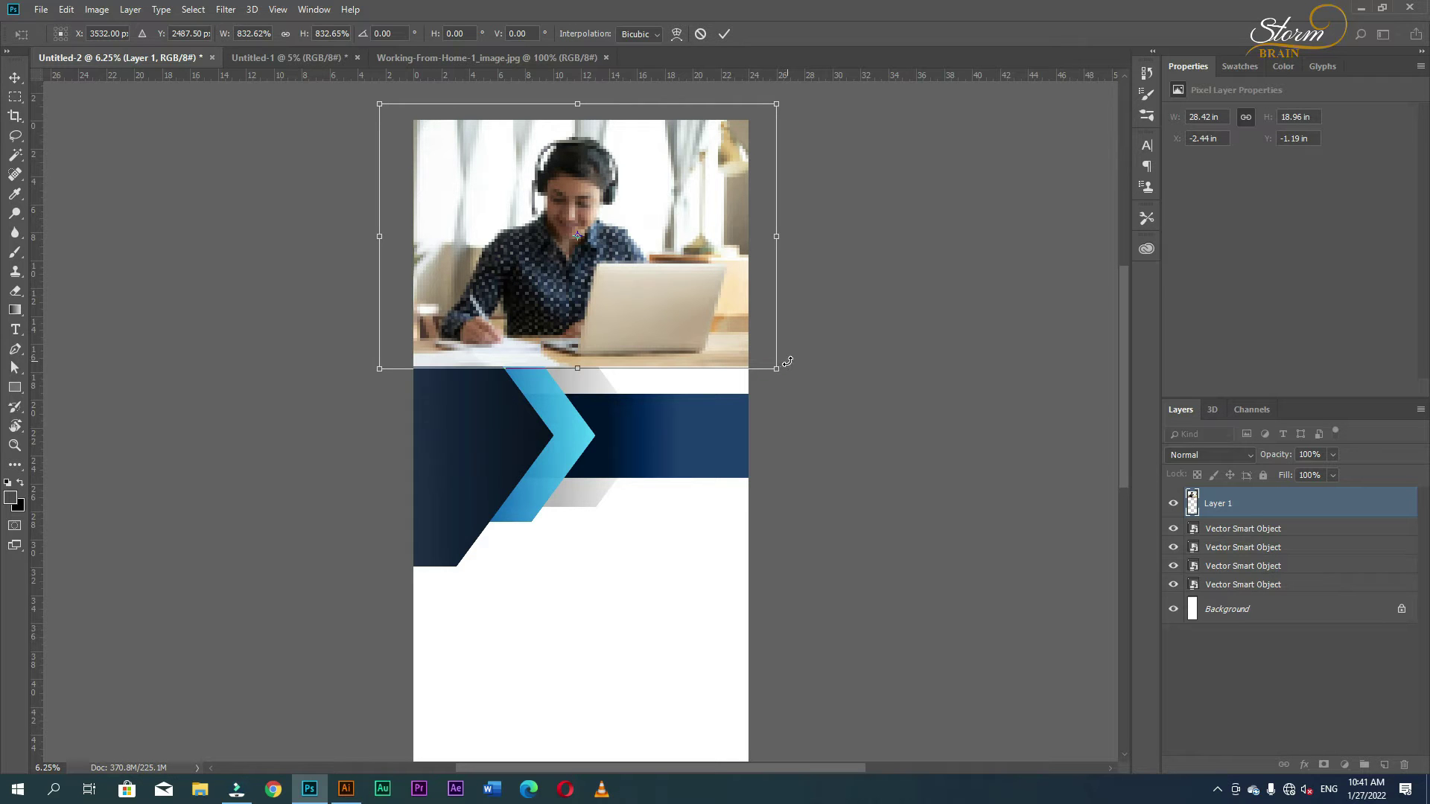
key("Return")
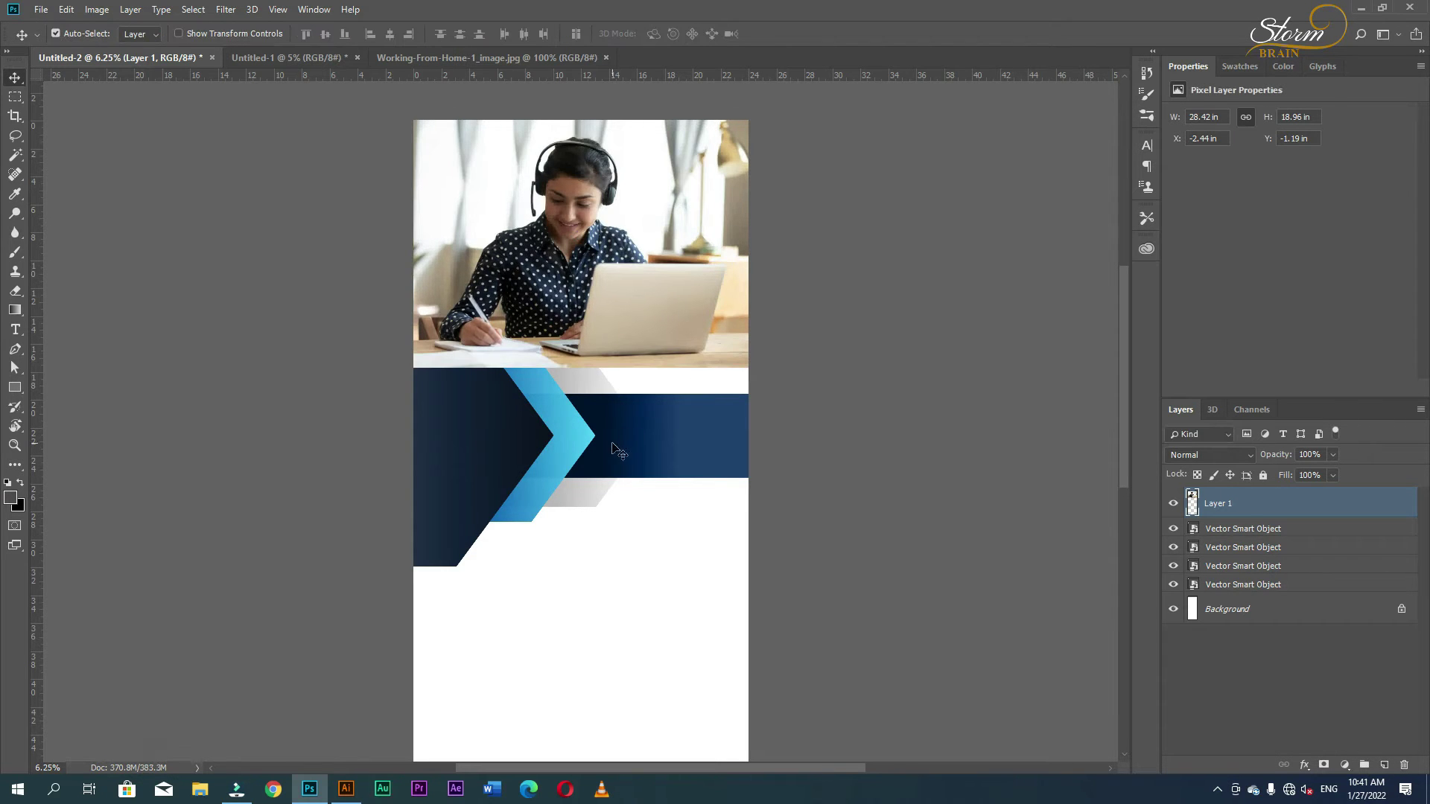
Step: Select the four arrow header shapes and nudge them up toward the photo
left_click(641, 443)
left_click(596, 497, "shift")
left_click(547, 485, "shift")
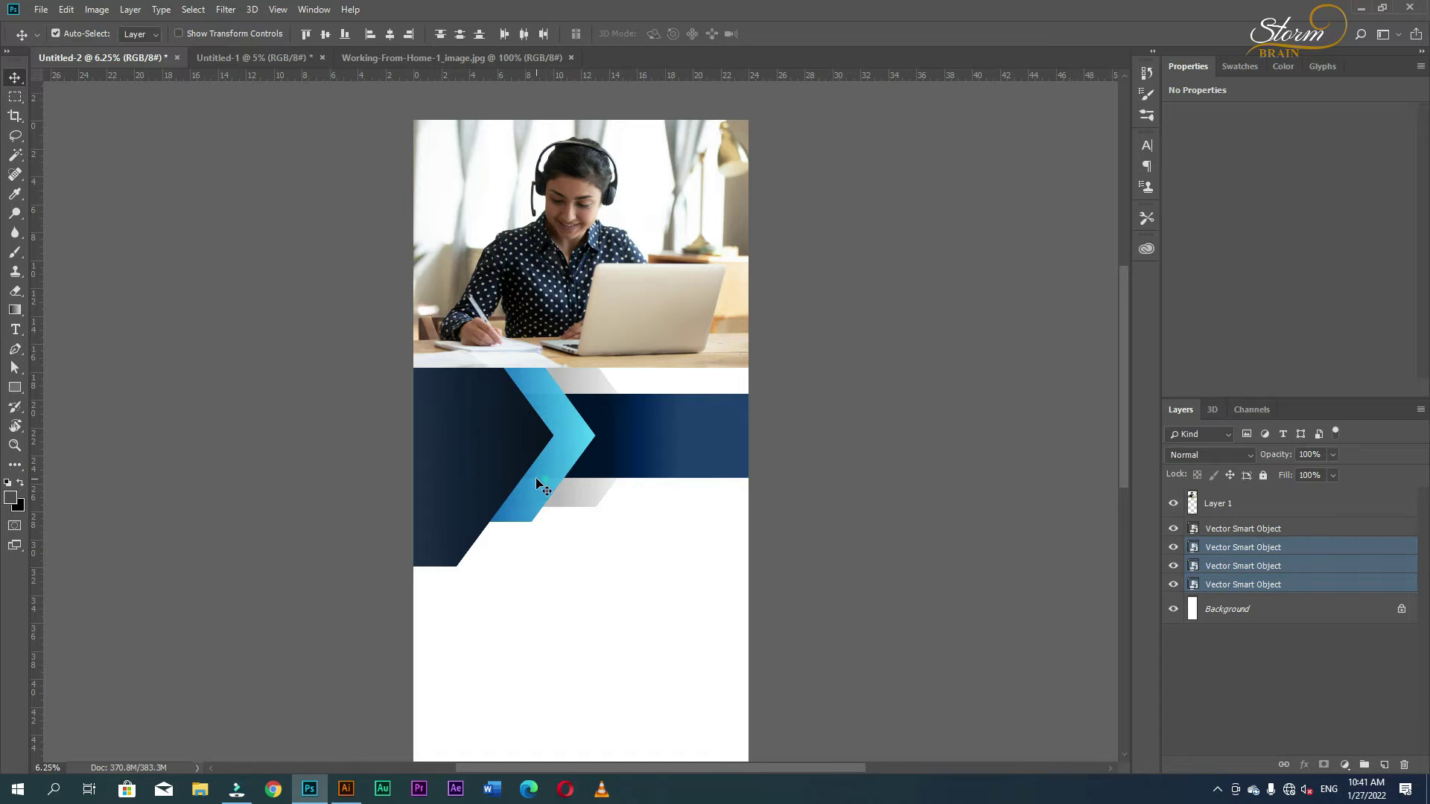
left_click(472, 478, "shift")
left_click_drag(584, 479, 605, 474)
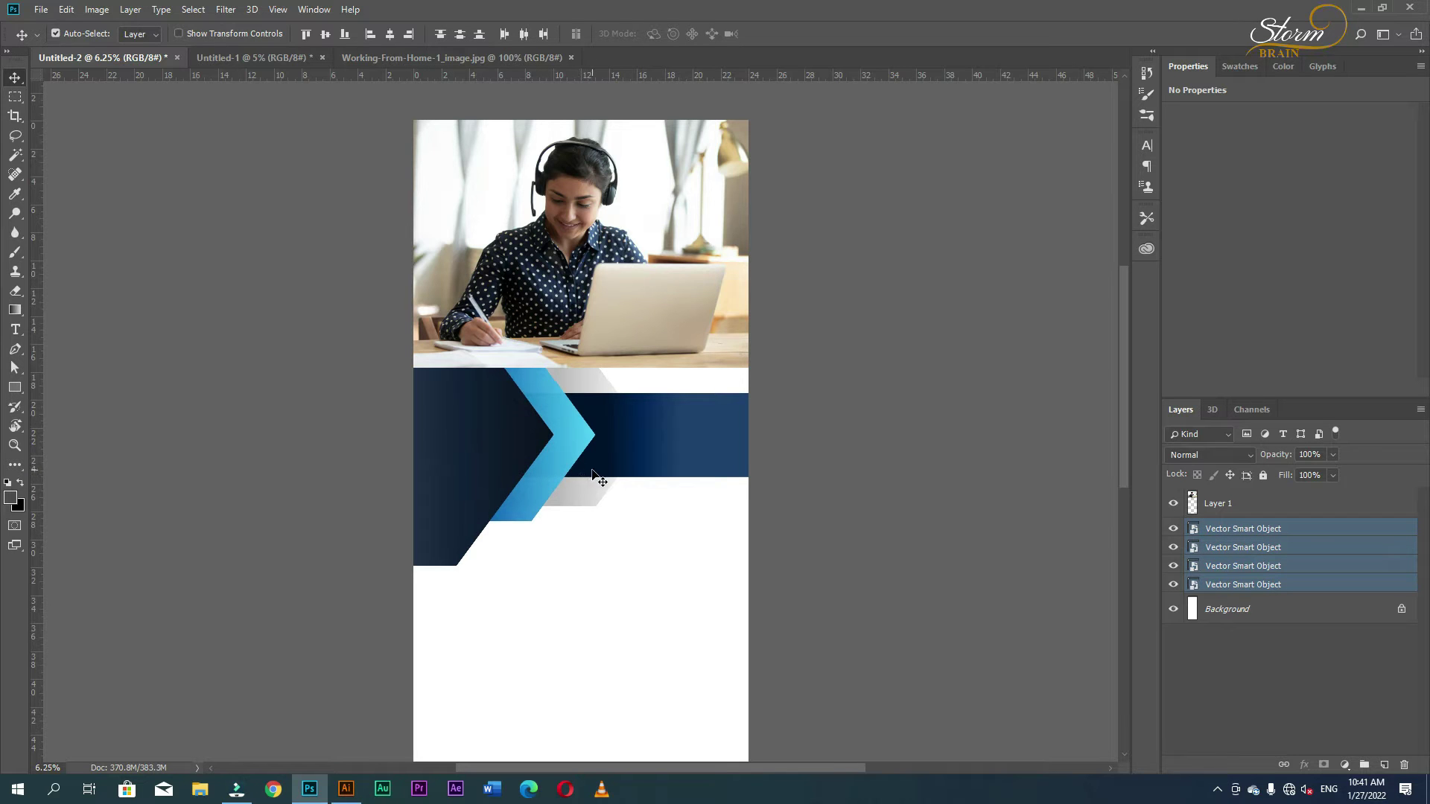
key("shift+Up")
key("shift+Up")
key("shift+Up")
key("shift+Up")
key("shift+Up")
key("shift+Up")
key("shift+Up")
key("shift+Up")
key("shift+Up")
key("shift+Up")
key("shift+Up")
key("shift+Up")
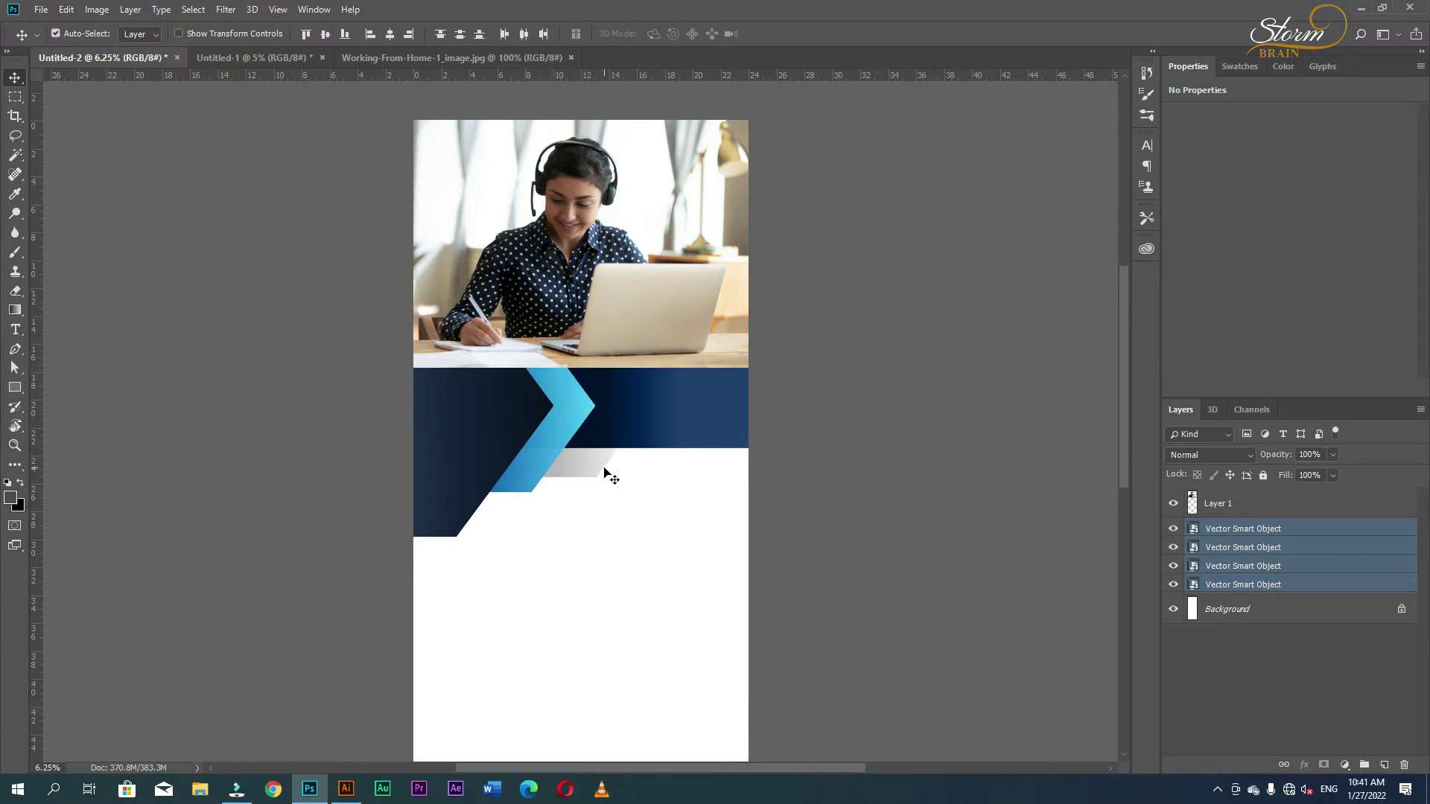
Step: Move Layer 1 beneath the four arrow layers and fine-tune the header's vertical position
left_click_drag(1251, 510, 1255, 592)
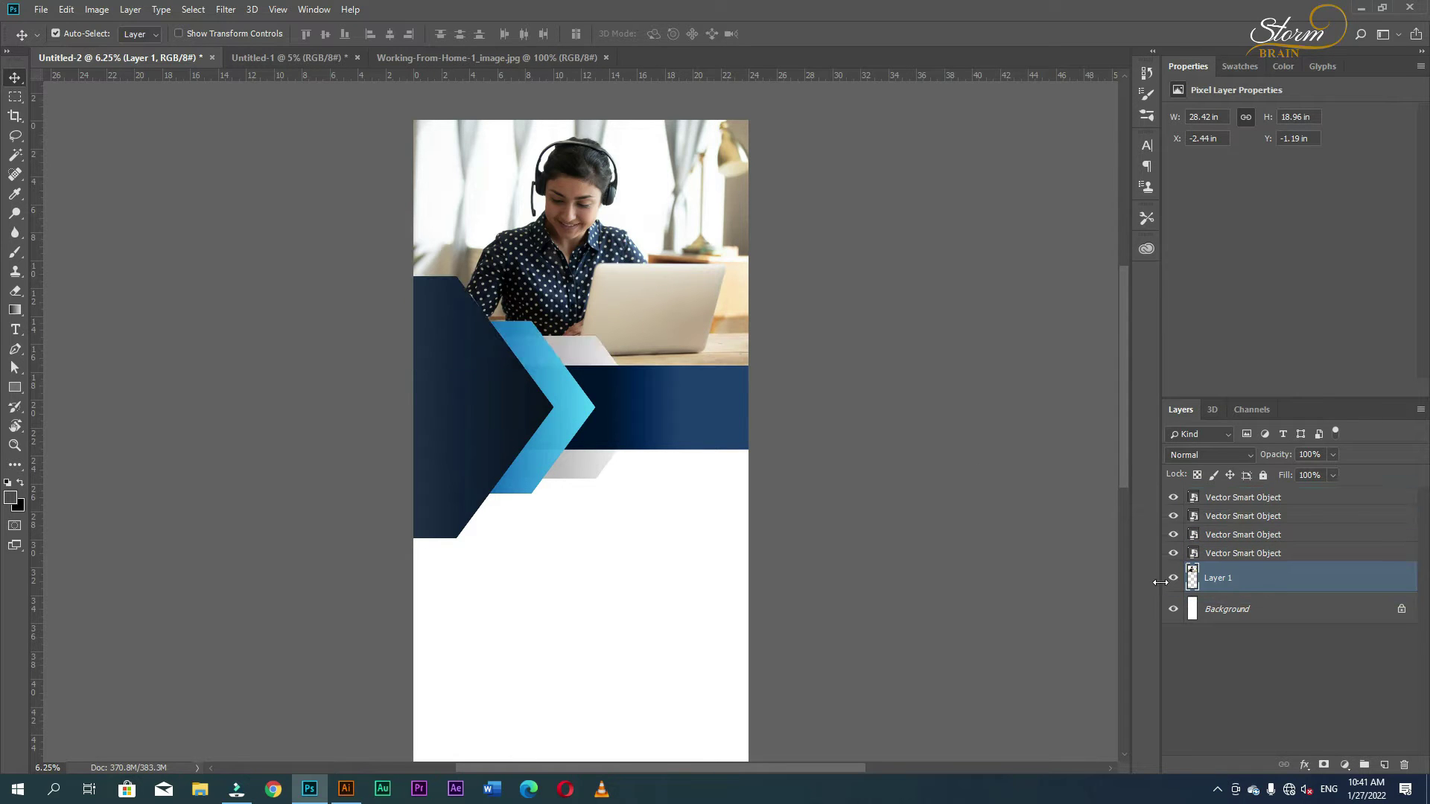
left_click(1259, 555)
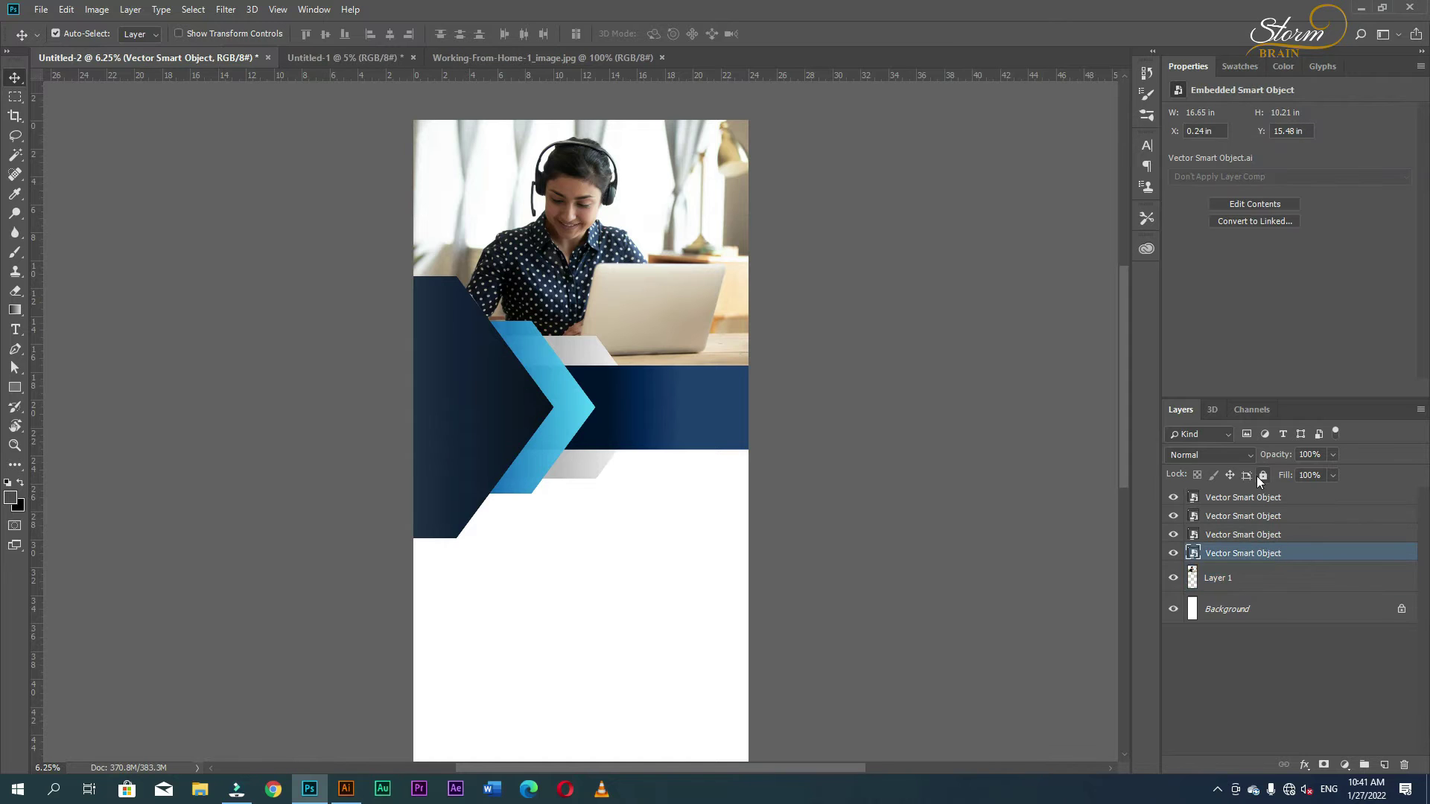
left_click(1247, 500, "shift")
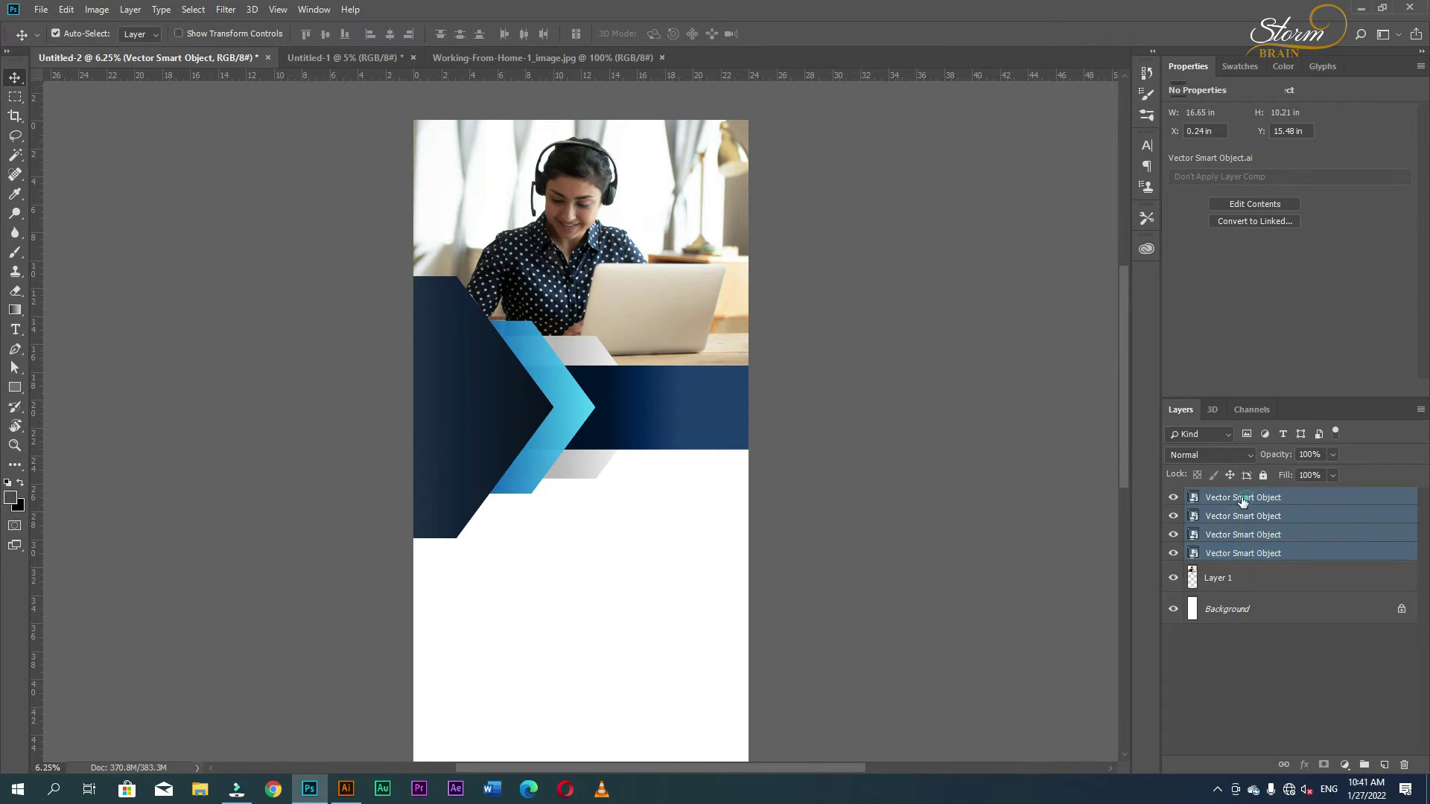
left_click(326, 34)
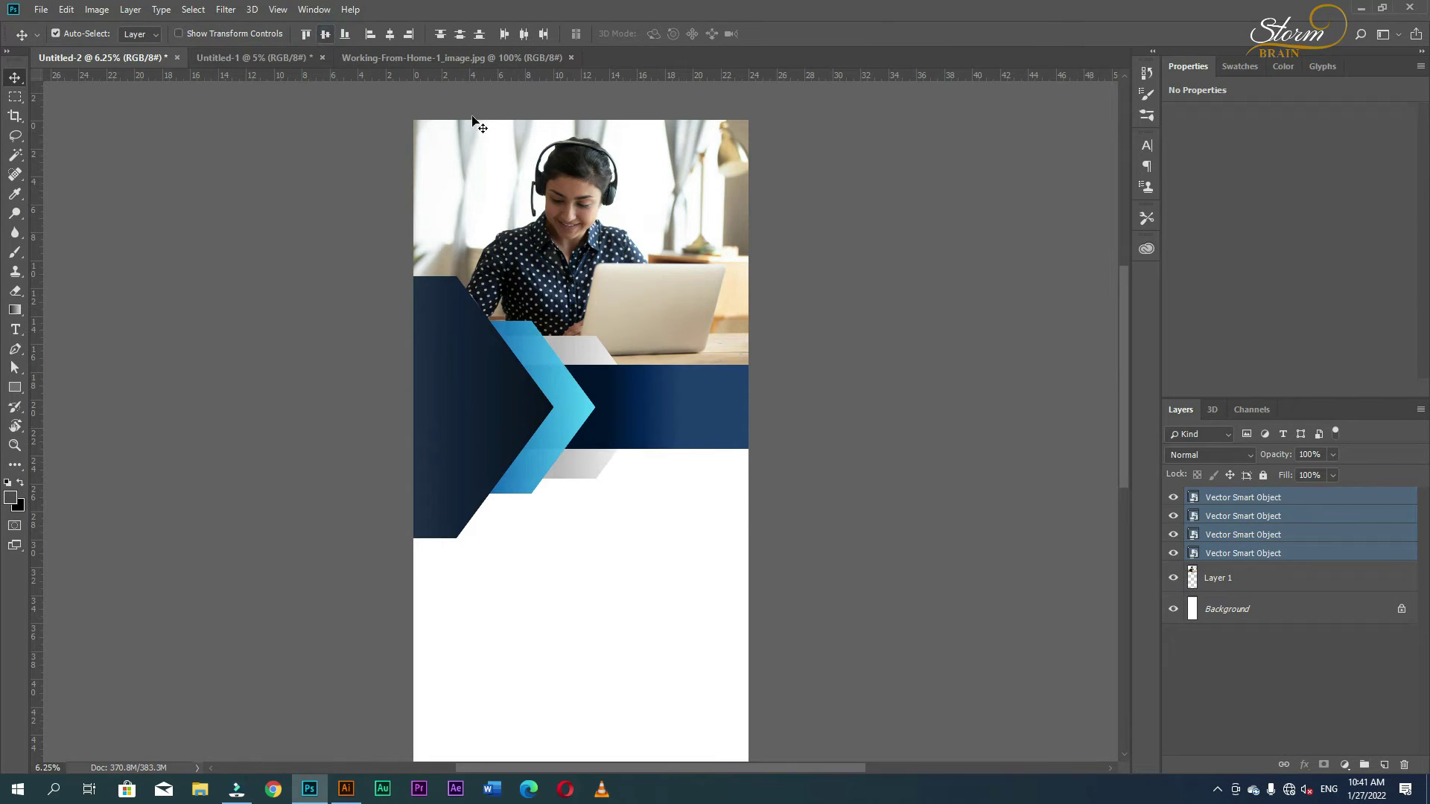
key("shift+Down")
key("shift+Down")
key("shift+Down")
key("shift+Down")
key("shift+Down")
key("shift+Down")
key("shift+Down")
key("shift+Down")
key("shift+Down")
key("shift+Down")
key("shift+Down")
key("shift+Down")
key("shift+Up")
key("shift+Up")
key("shift+Up")
key("shift+Up")
key("shift+Up")
key("shift+Up")
key("shift+Up")
key("shift+Up")
key("shift+Up")
key("shift+Up")
key("shift+Up")
key("shift+Up")
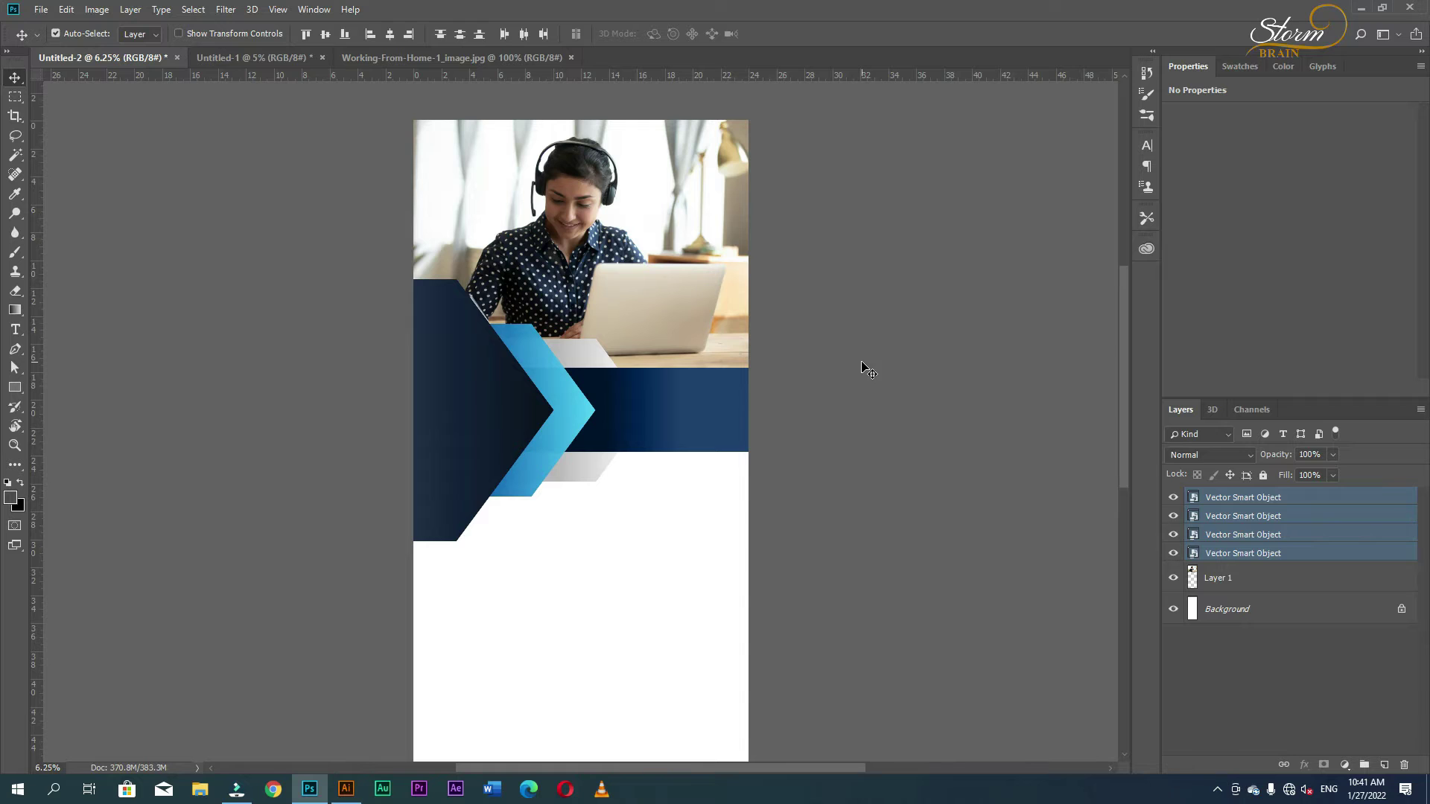
left_click(869, 370)
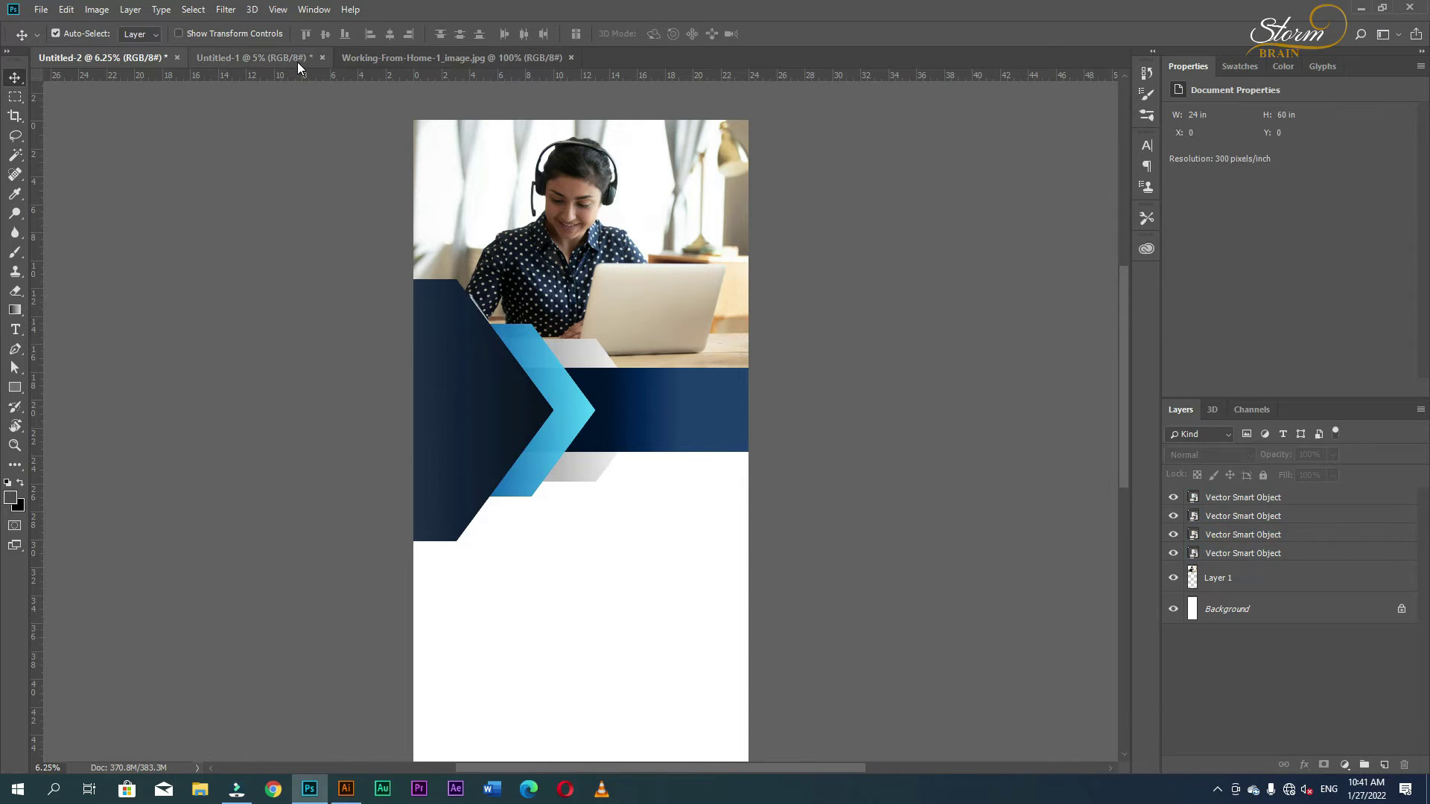
left_click(283, 56)
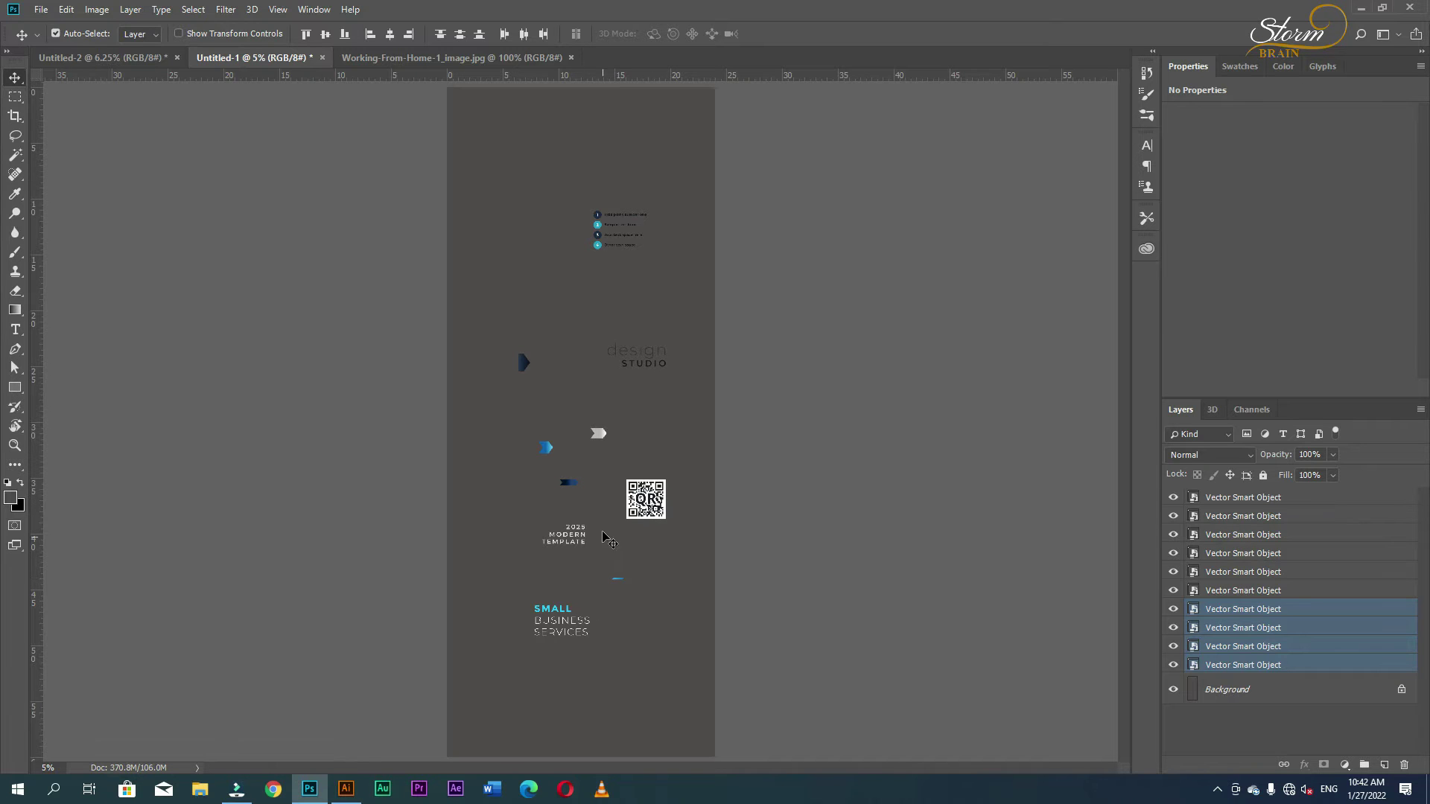
Step: Copy the four-point numbered list into the banner, enlarge it and place it under the header
mouse_move(598, 227)
left_mouse_down()
mouse_move(142, 77)
mouse_move(480, 618)
left_mouse_up()
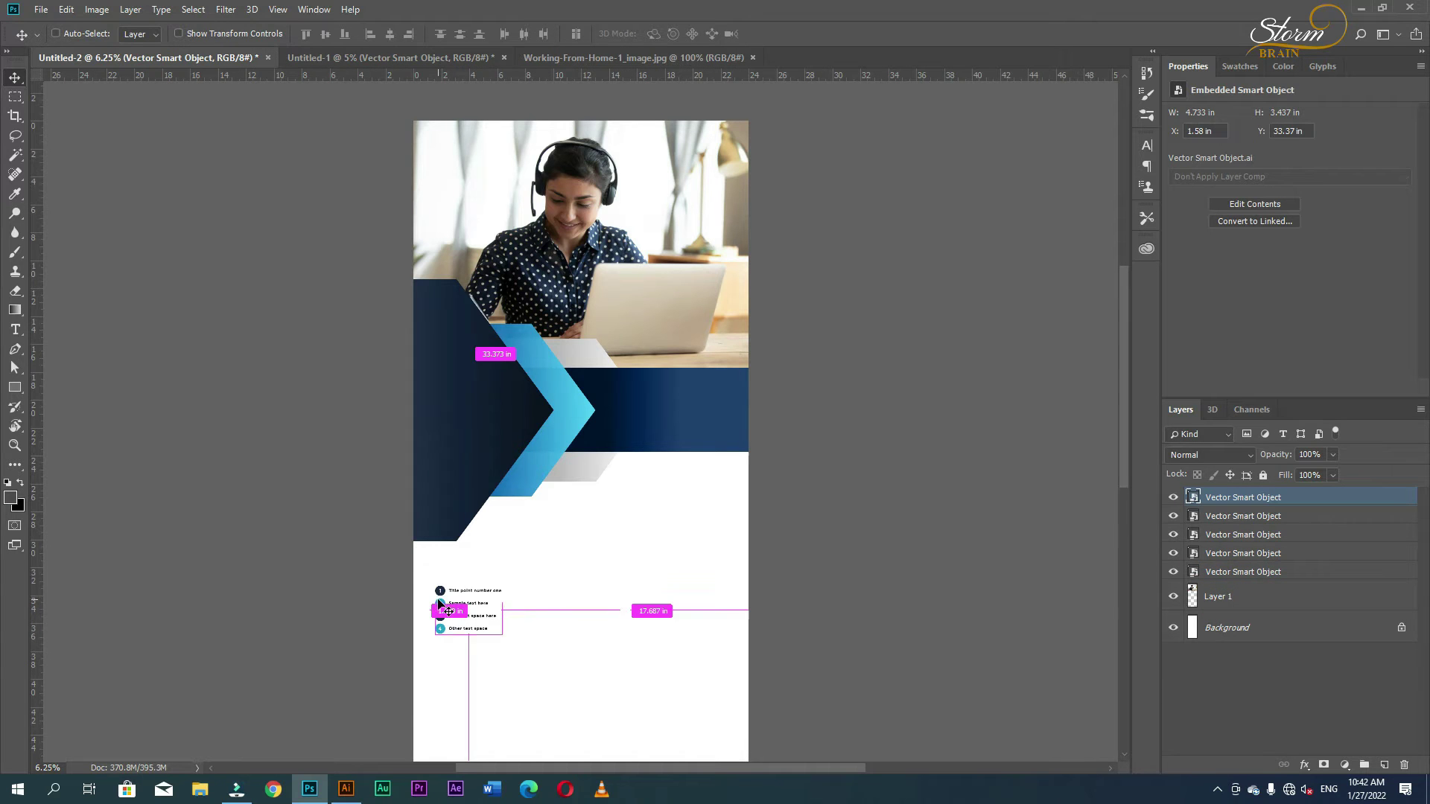
key("ctrl+t")
left_click_drag(506, 585, 647, 548)
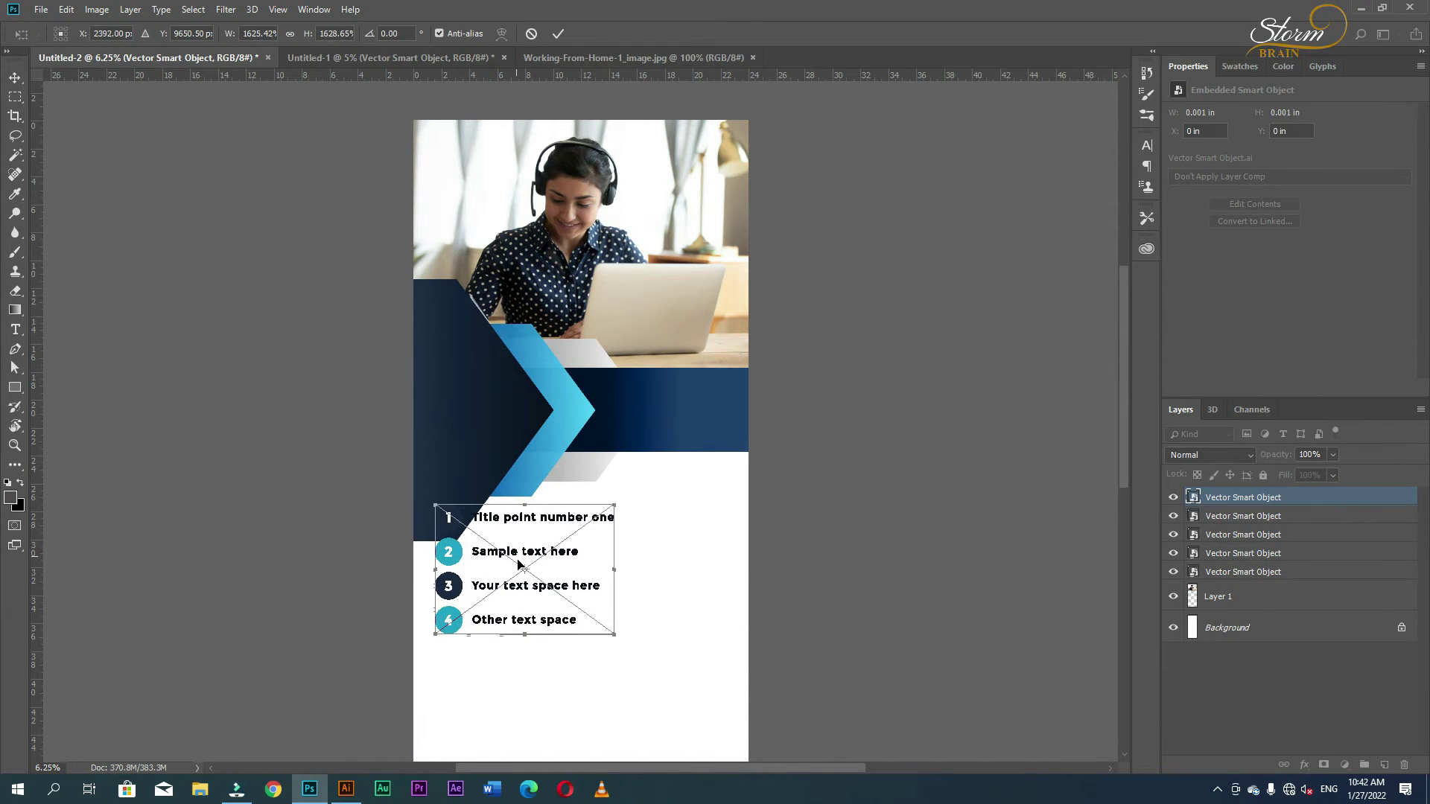
left_click_drag(517, 564, 519, 615)
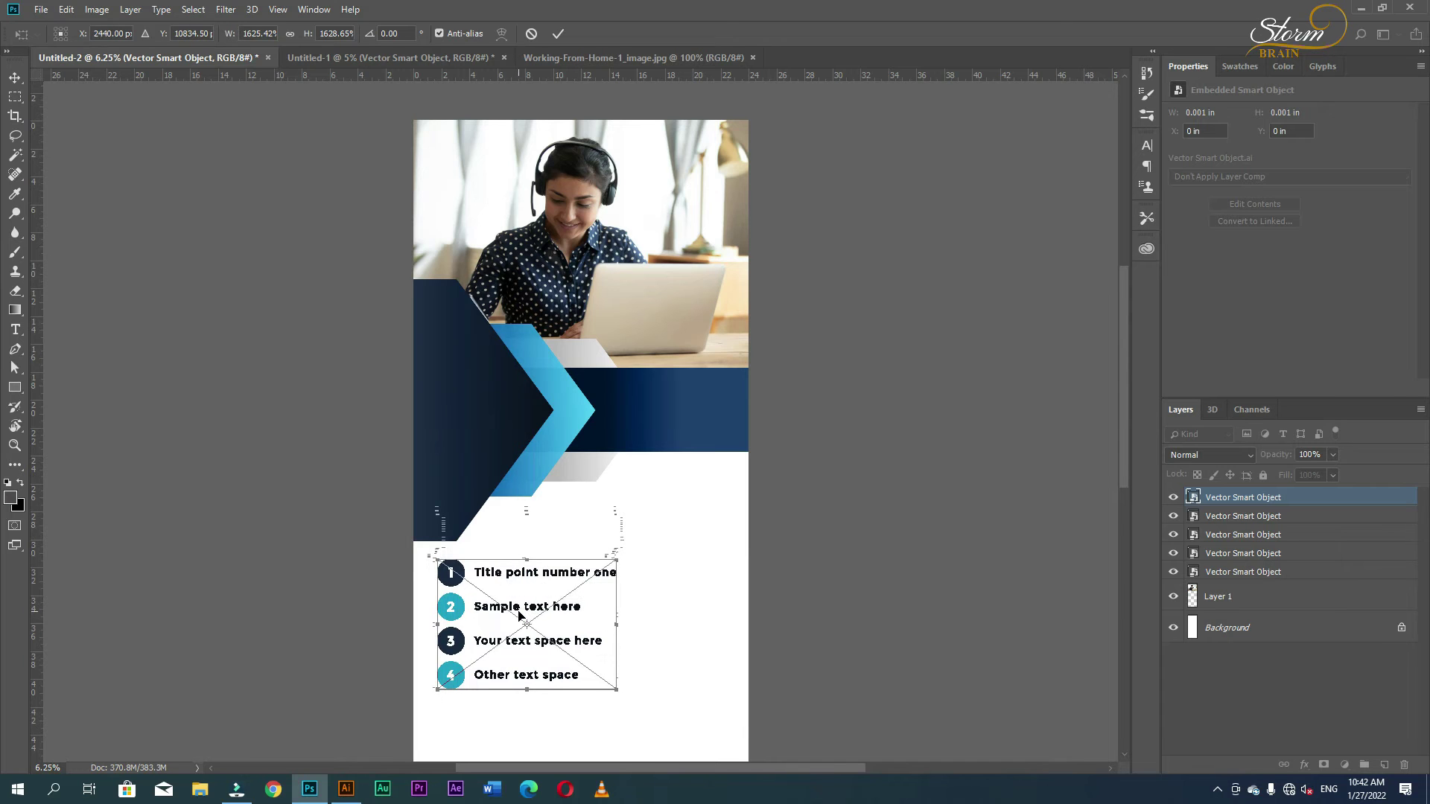
key("Return")
key("shift+Down")
key("shift+Down")
key("shift+Down")
key("shift+Left")
key("shift+Left")
key("shift+Left")
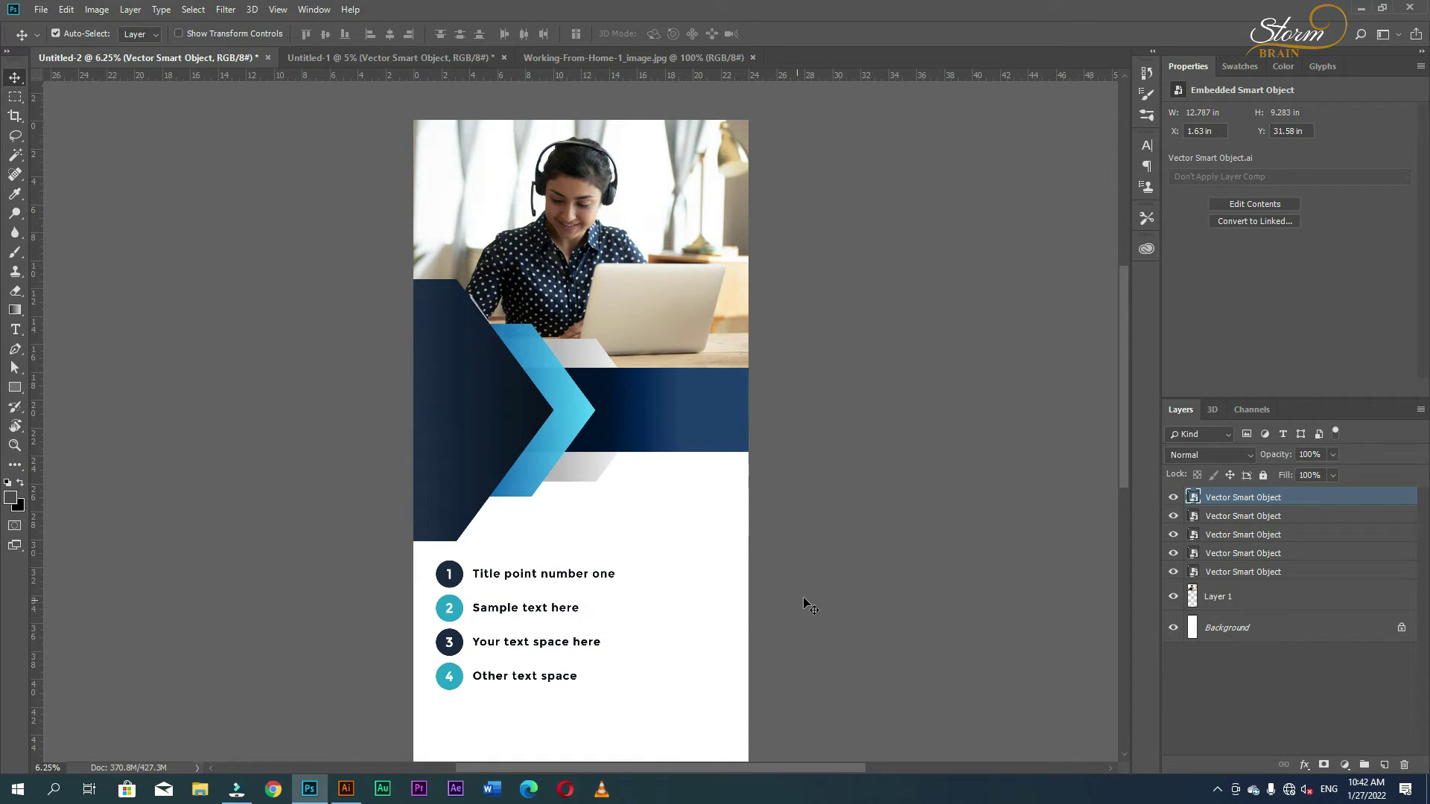
left_click(861, 591)
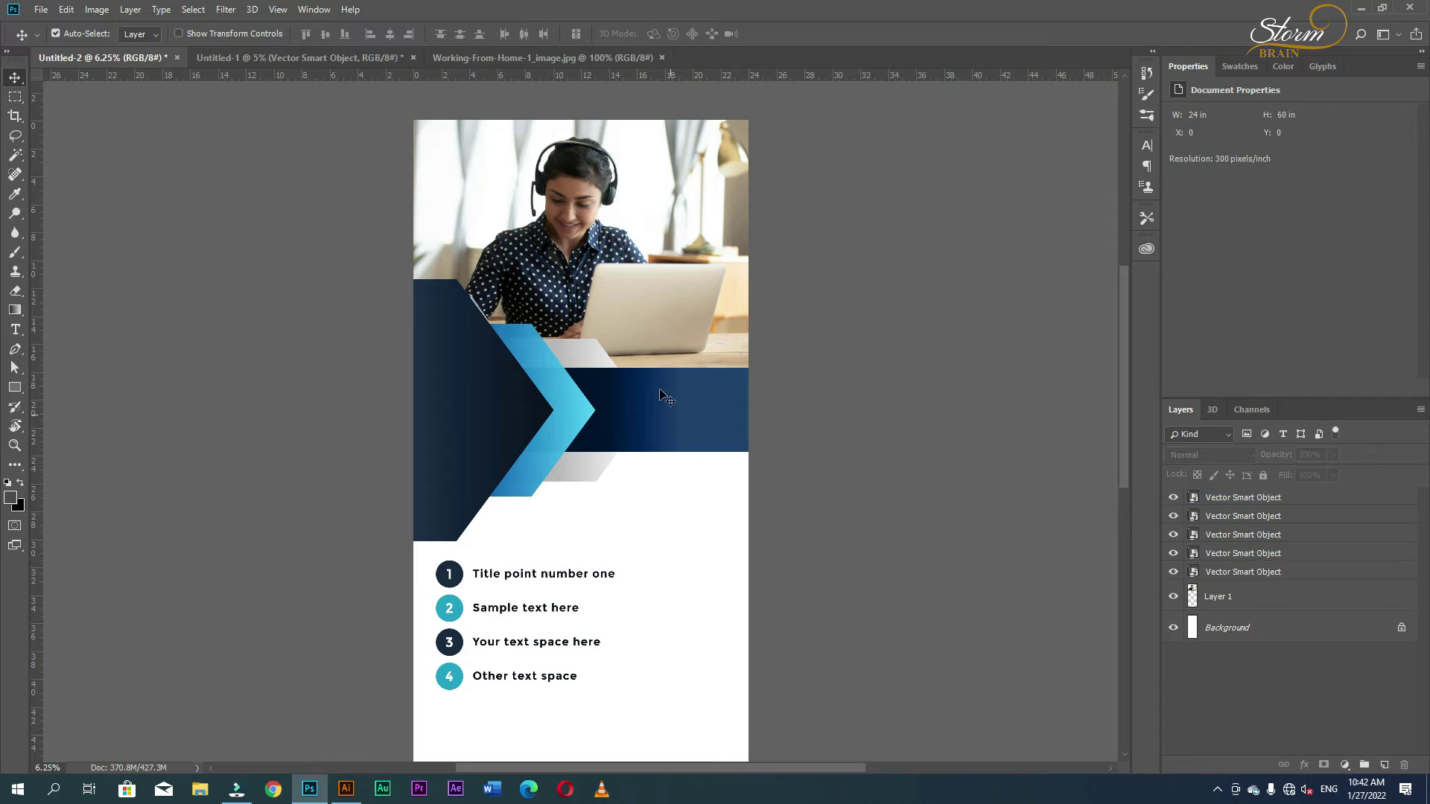
Step: Select and transform the design STUDIO logo layer in the Untitled-1 elements document
left_click(316, 57)
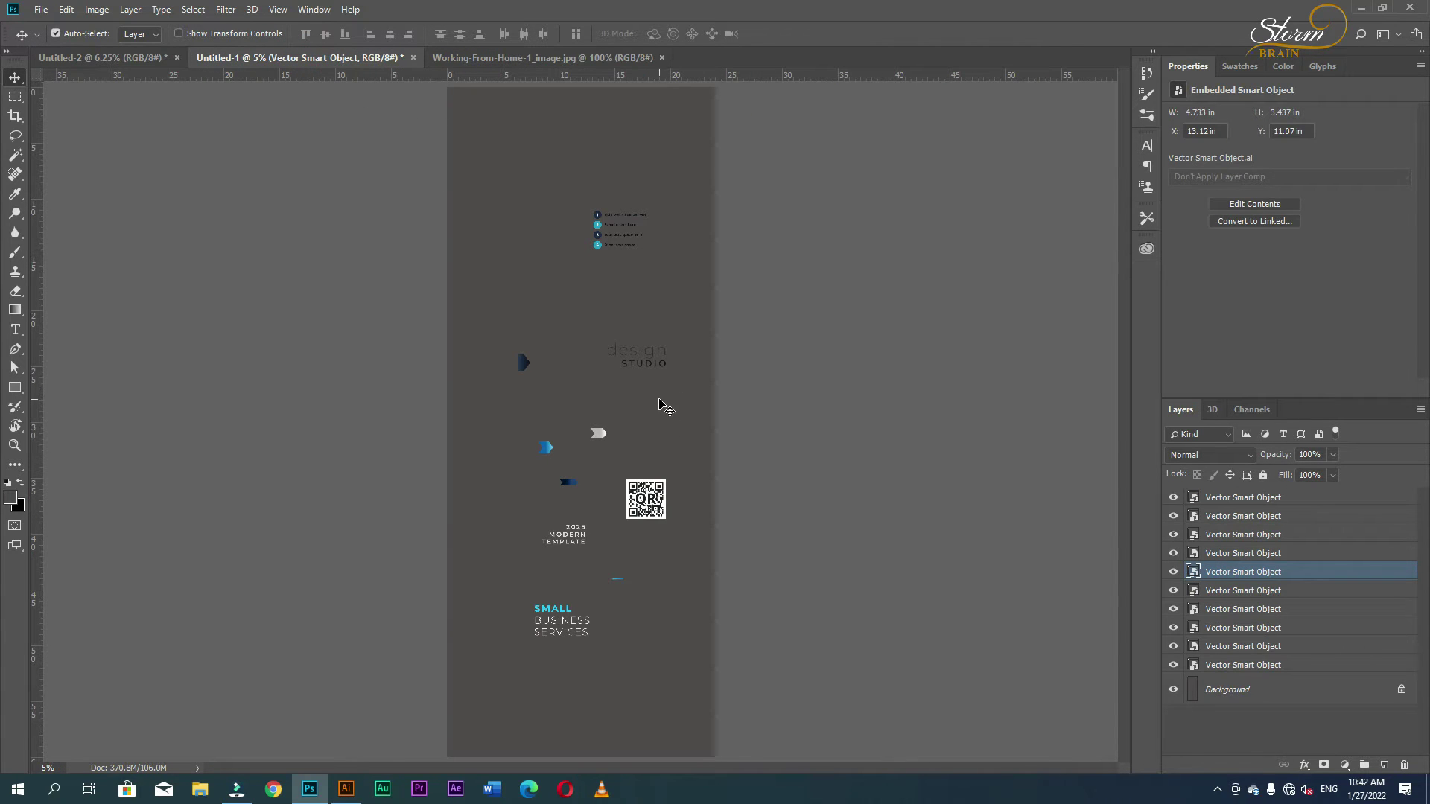
left_click(646, 356)
left_click(645, 360)
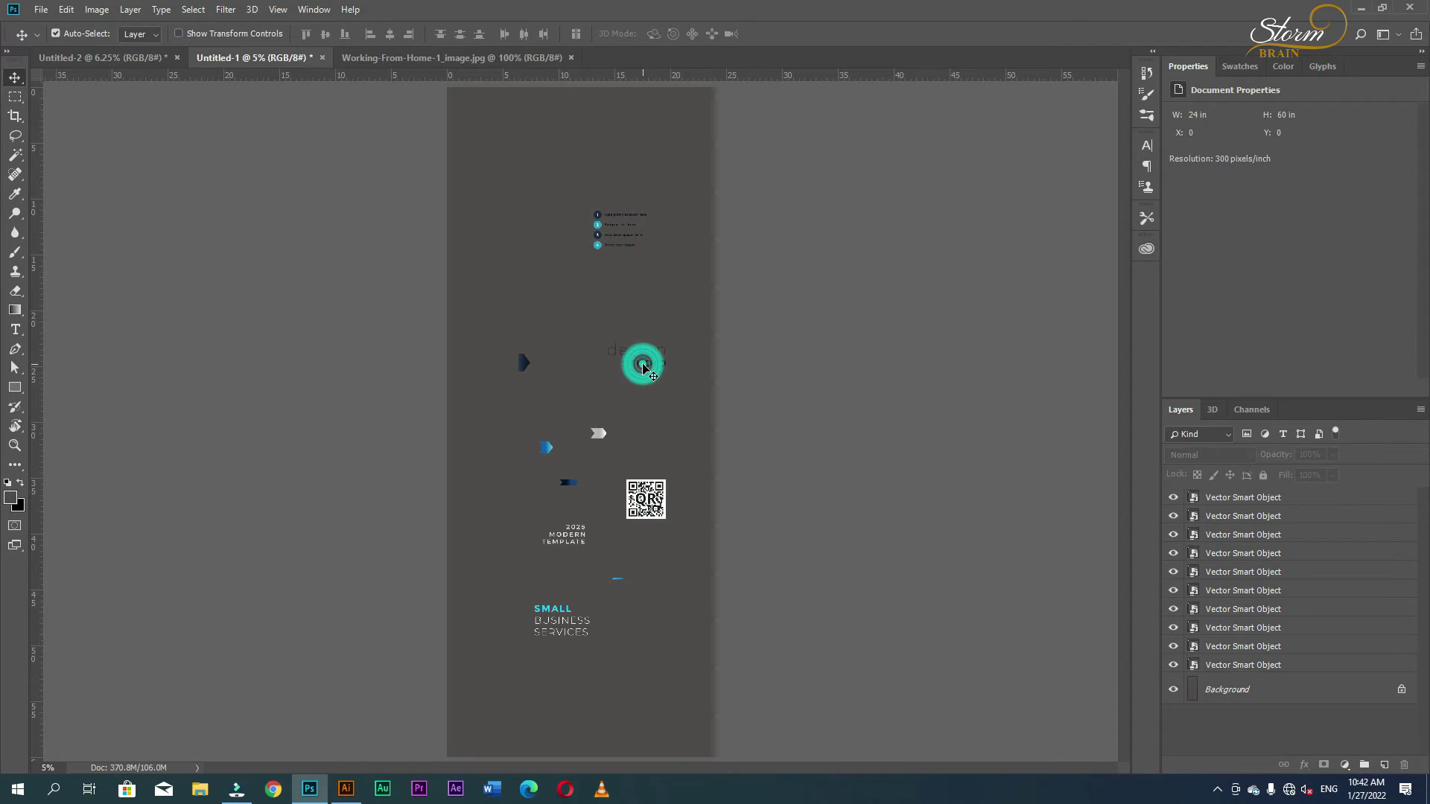
left_click(639, 364)
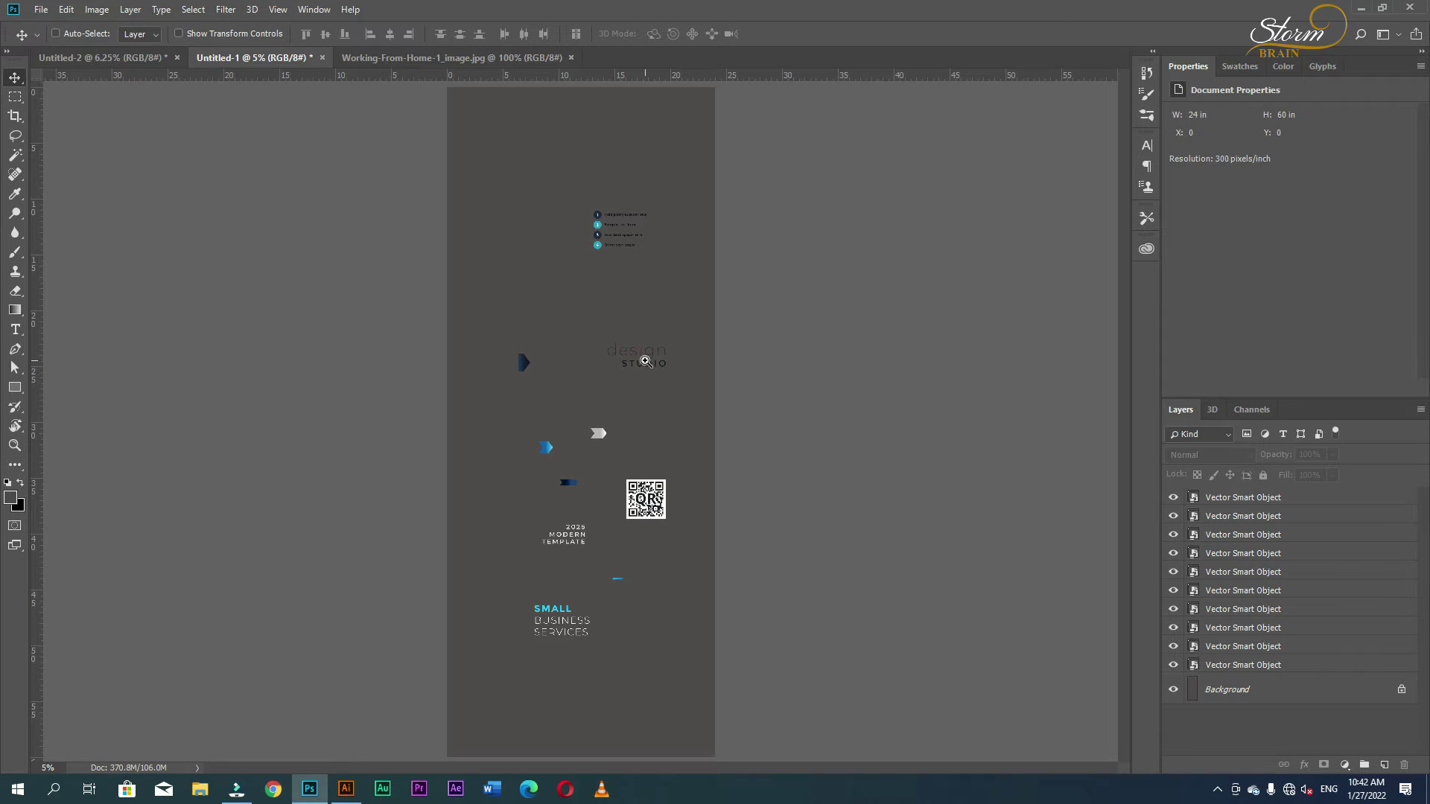
scroll(645, 366, "up", 3)
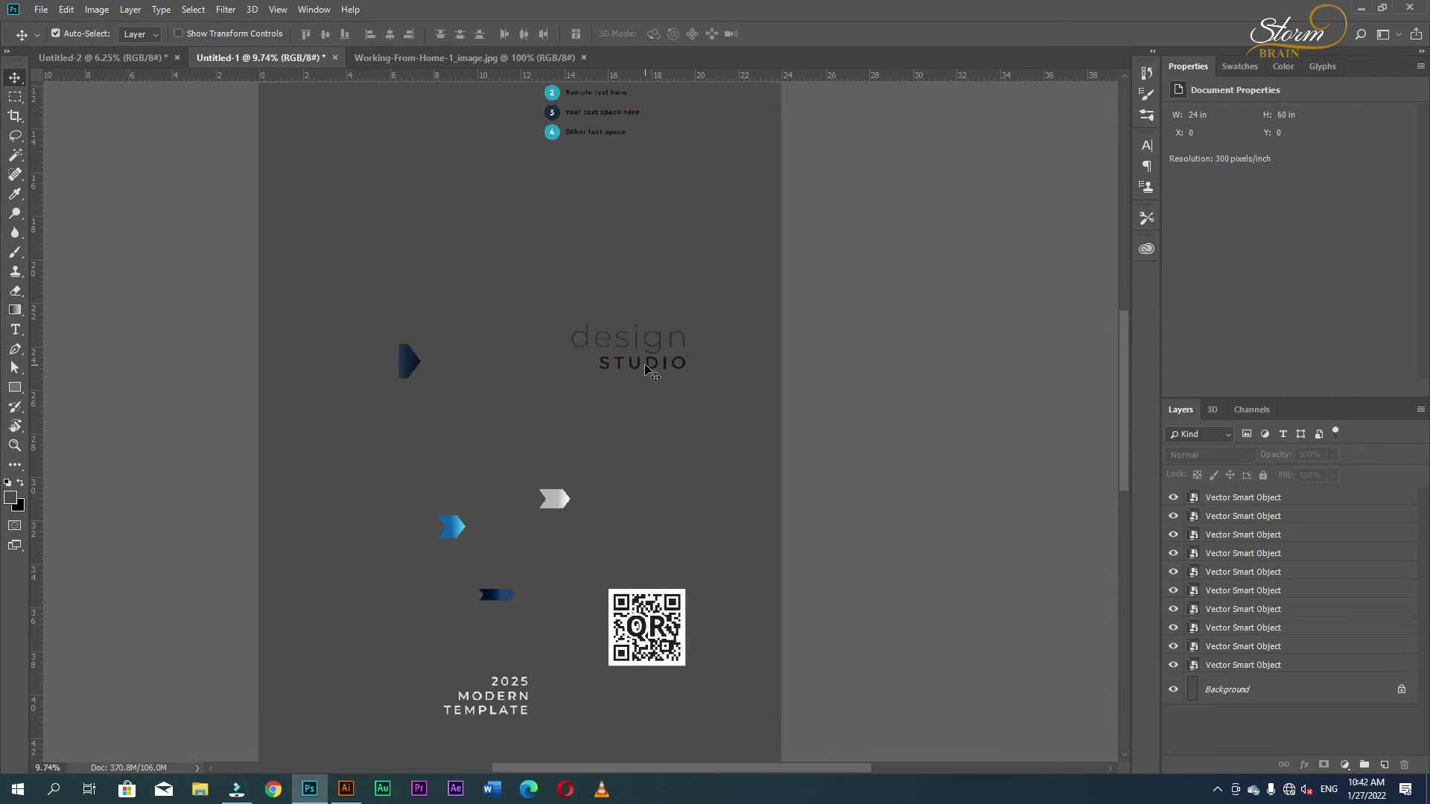
left_click(649, 363)
left_click(649, 360)
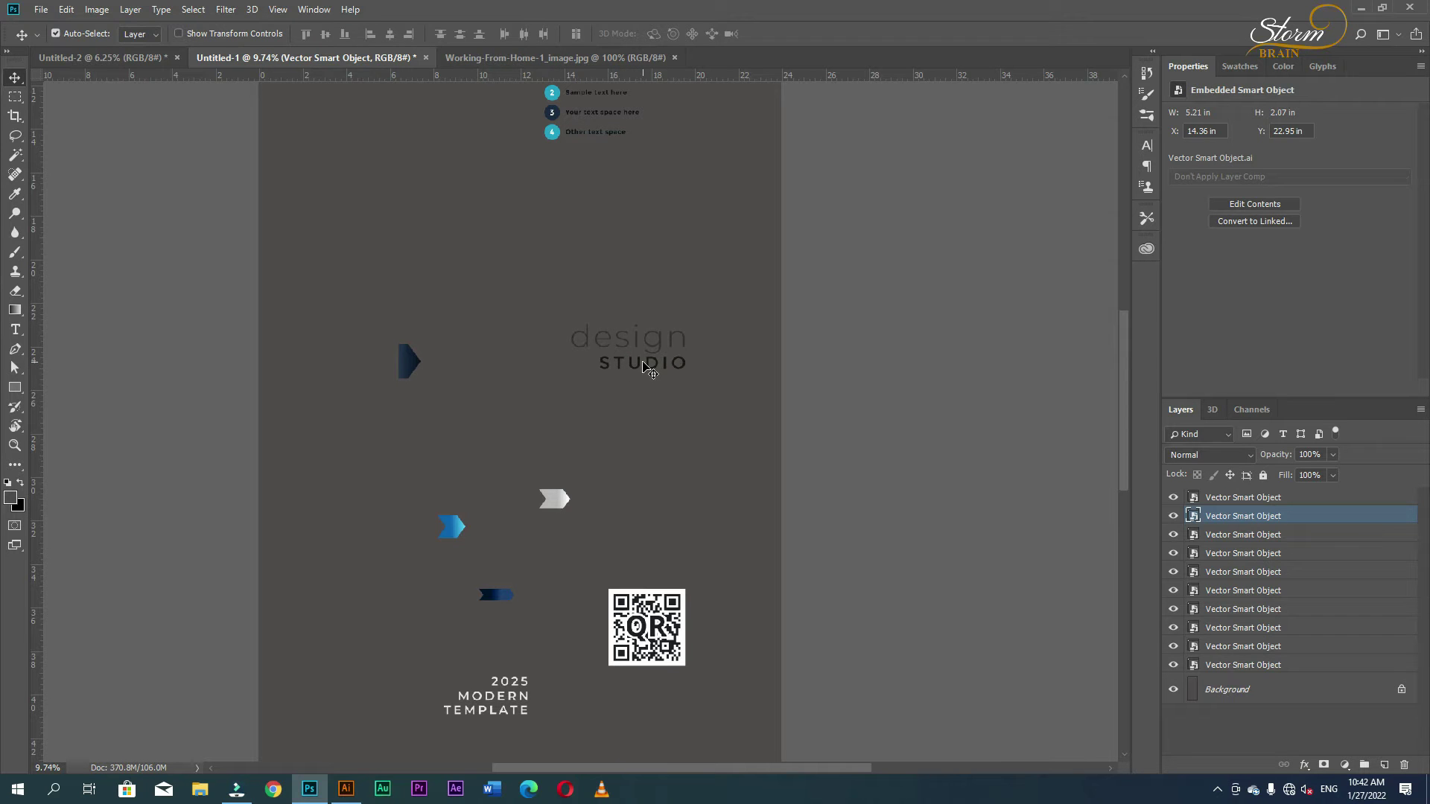
key("ctrl+t")
mouse_move(546, 350)
left_mouse_down()
mouse_move(146, 52)
mouse_move(609, 634)
left_mouse_up()
key("Return")
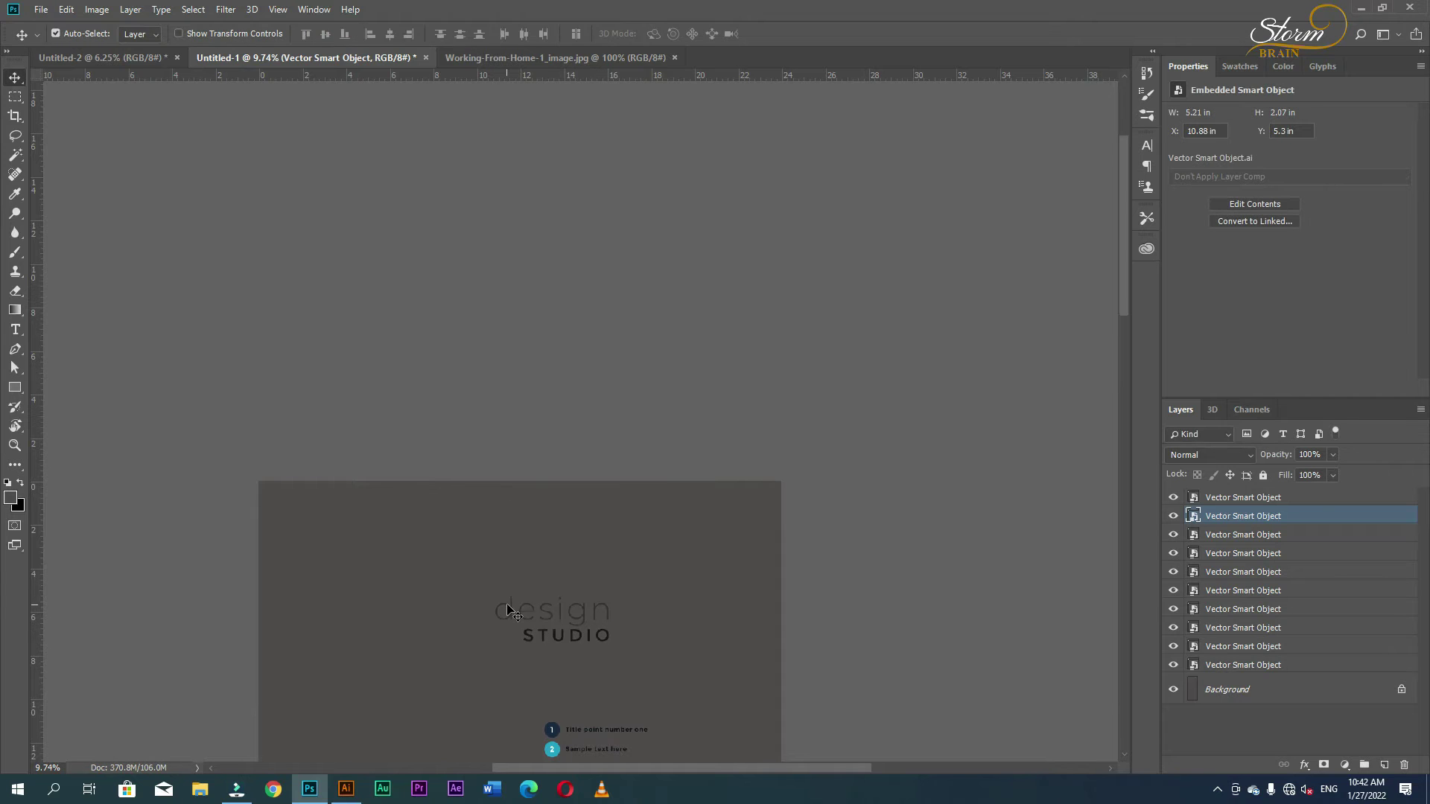
Step: Copy the design STUDIO logo into the banner, enlarge it and set it beneath the band
mouse_move(509, 611)
left_mouse_down()
mouse_move(460, 370)
mouse_move(658, 538)
left_mouse_up()
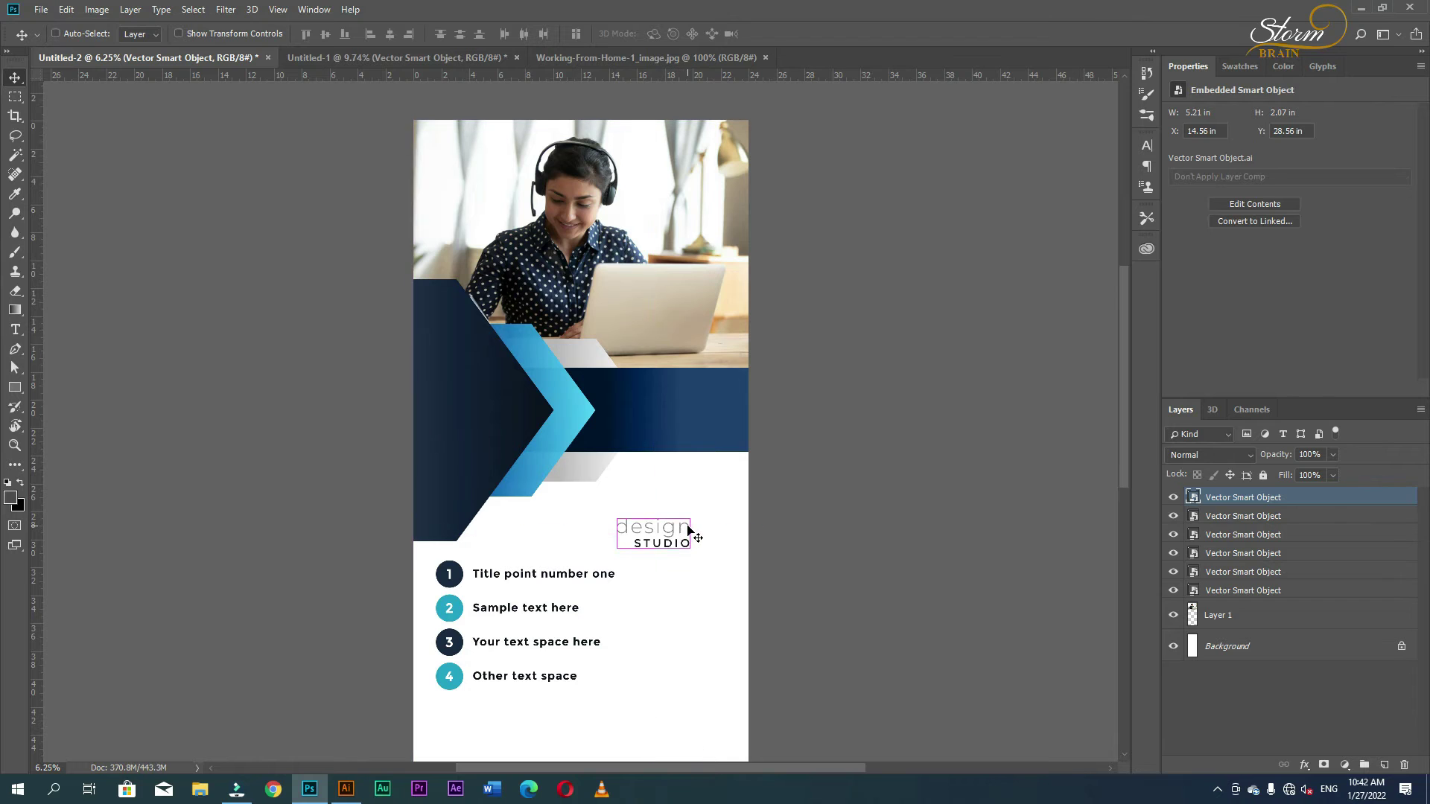
key("ctrl+t")
mouse_move(694, 523)
left_mouse_down()
mouse_move(736, 502)
mouse_move(709, 484)
left_mouse_up()
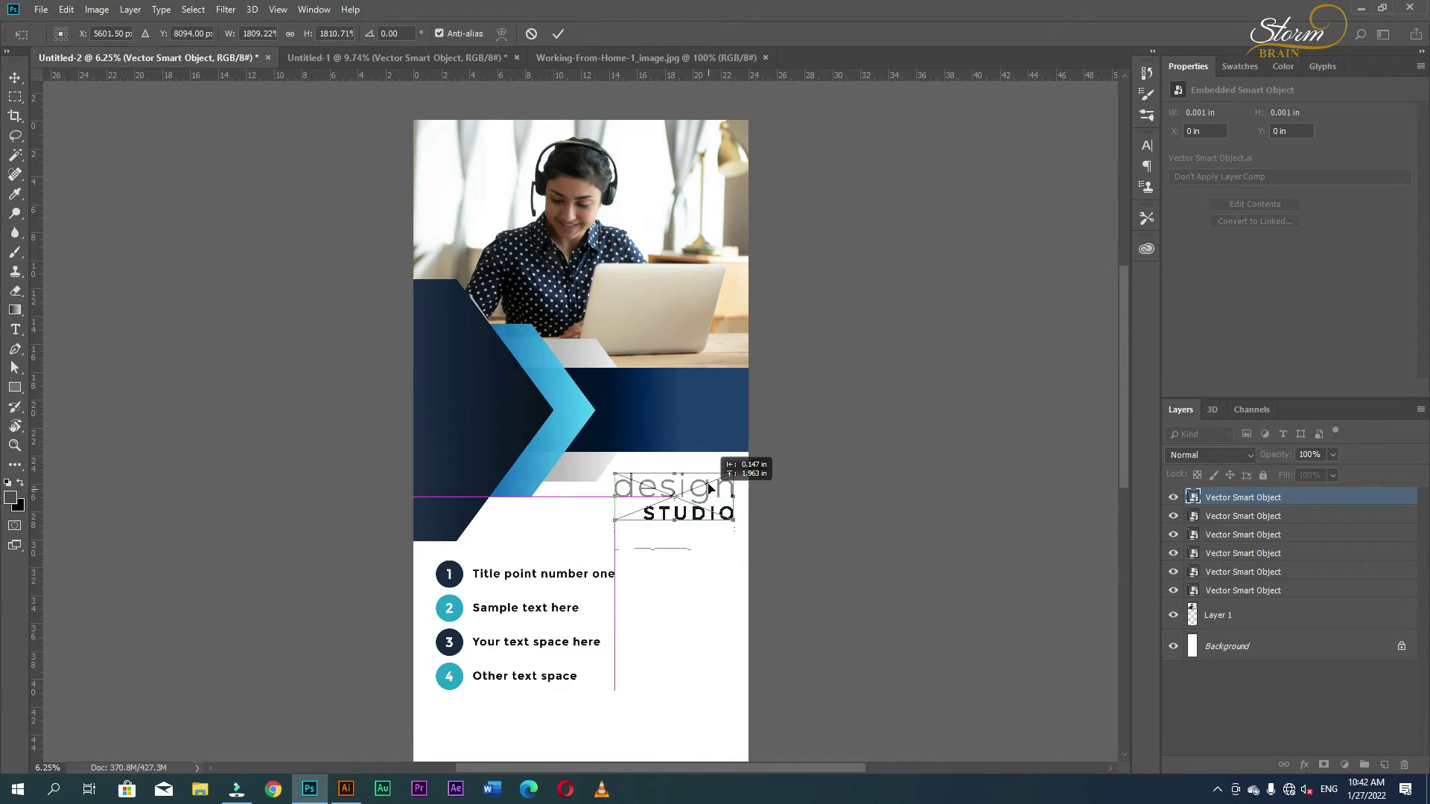
key("Return")
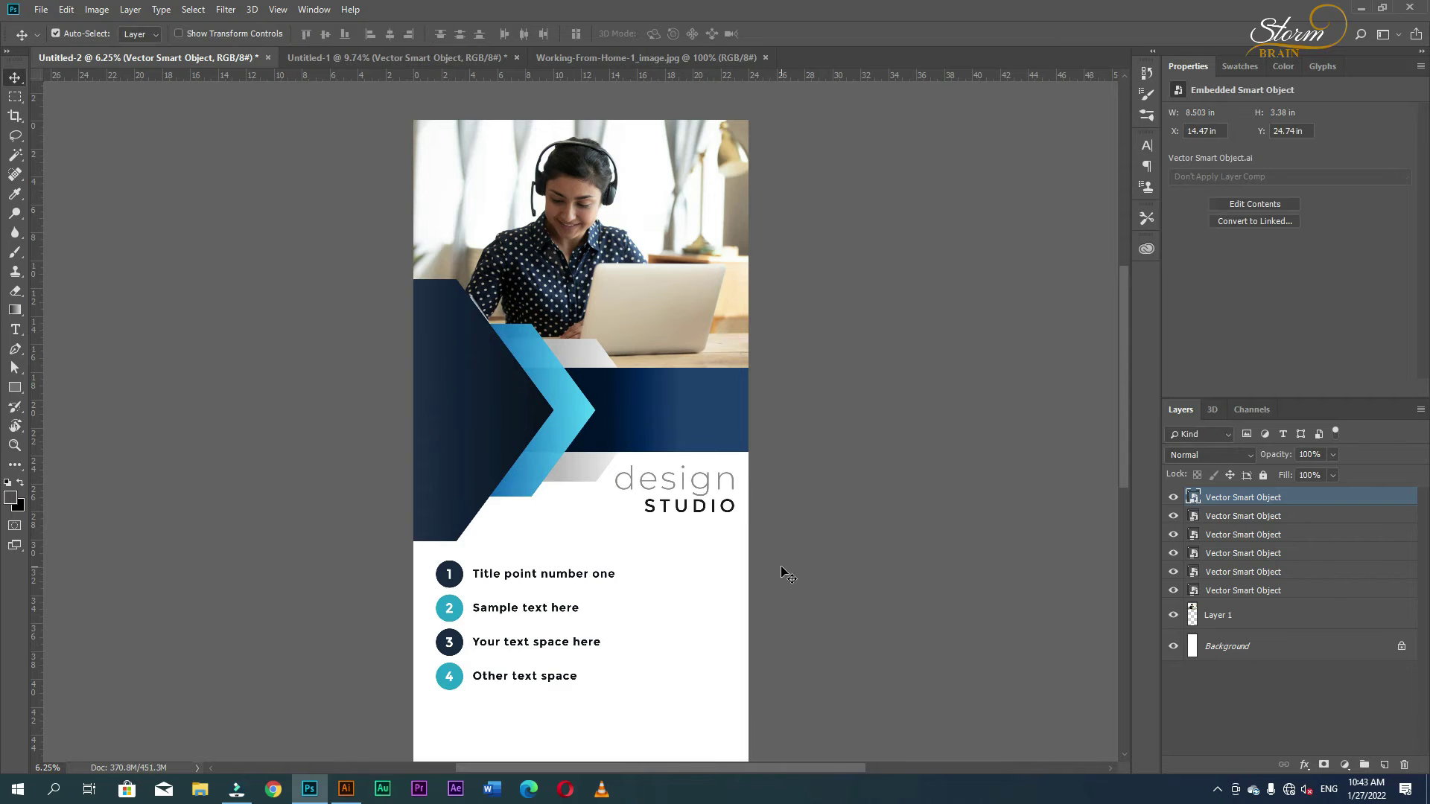
key("shift+Up")
key("shift+Up")
key("shift+Up")
left_click(904, 596)
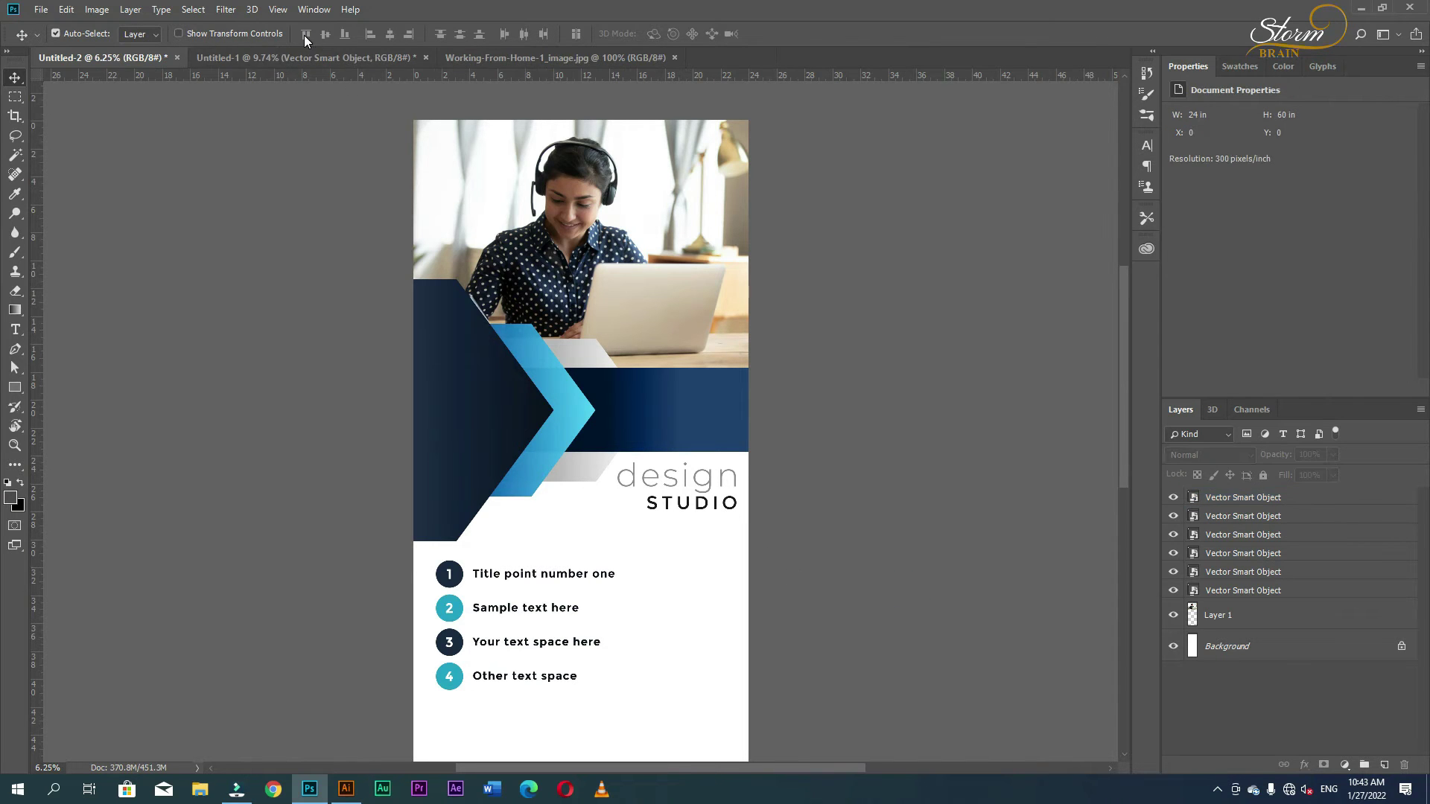
Step: Drag the QR code from Untitled-1 into the banner's bottom-right corner below the list
left_click(305, 57)
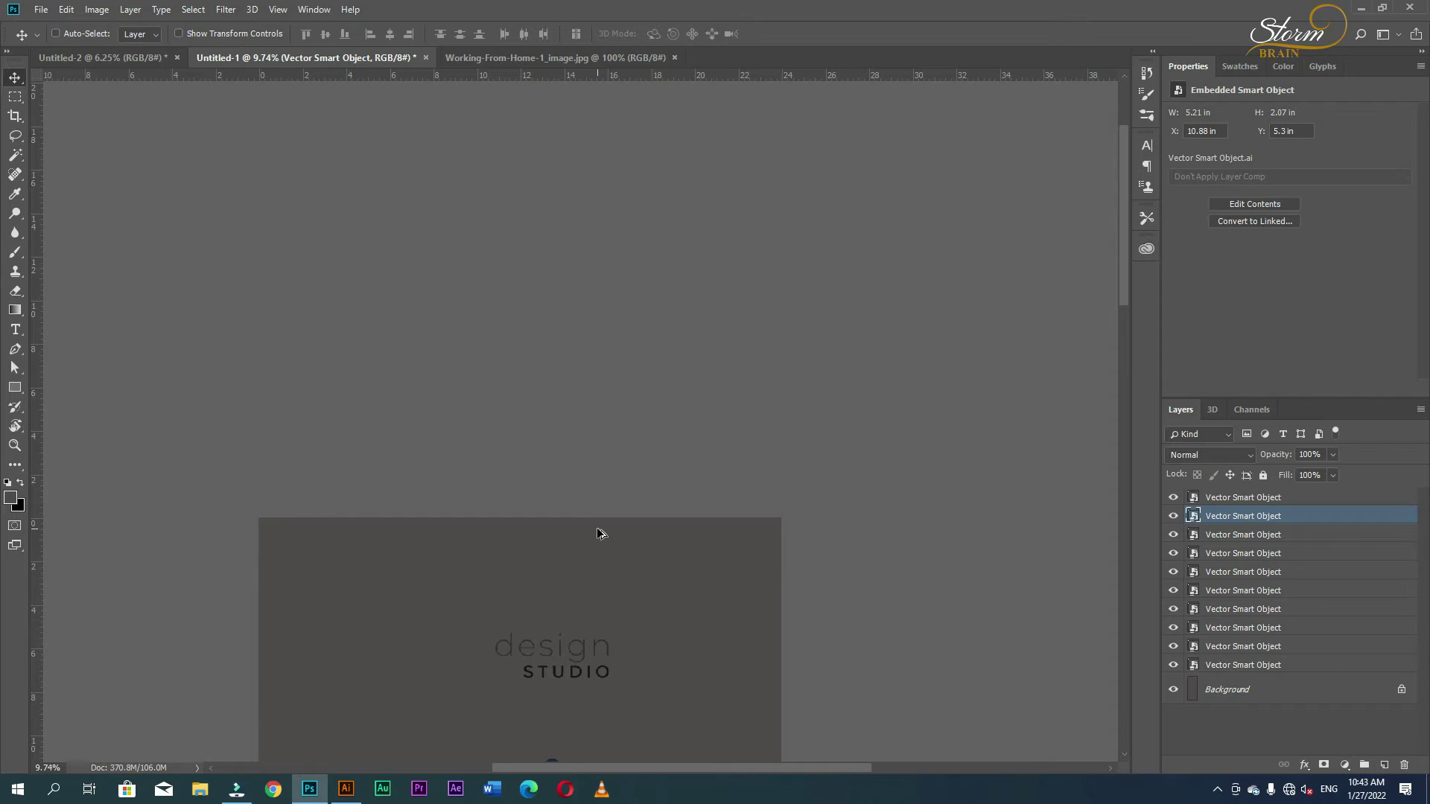
scroll(596, 521, "down", 2)
scroll(593, 521, "down", 3)
scroll(593, 521, "up", 1)
scroll(577, 521, "up", 1)
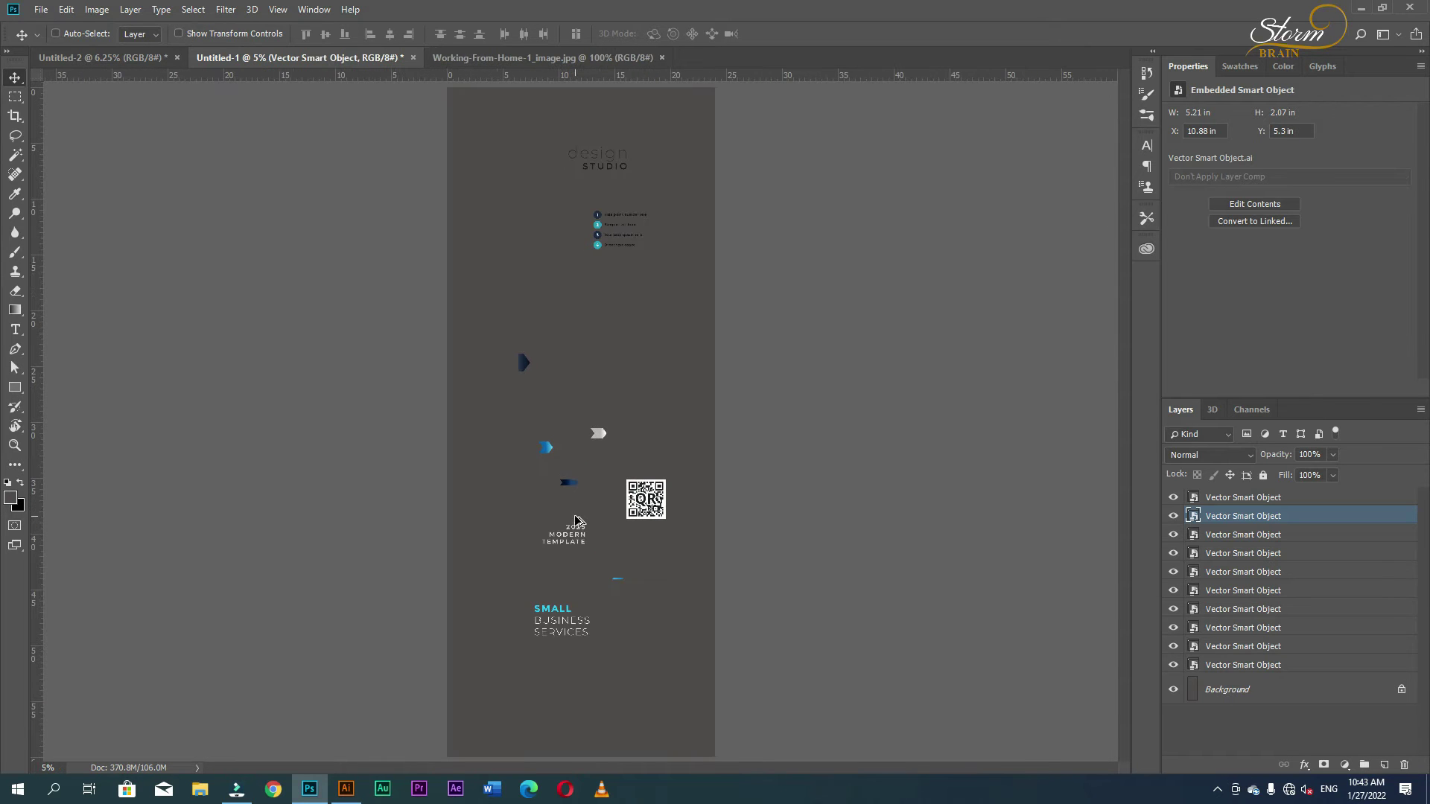
left_click_drag(642, 502, 107, 63)
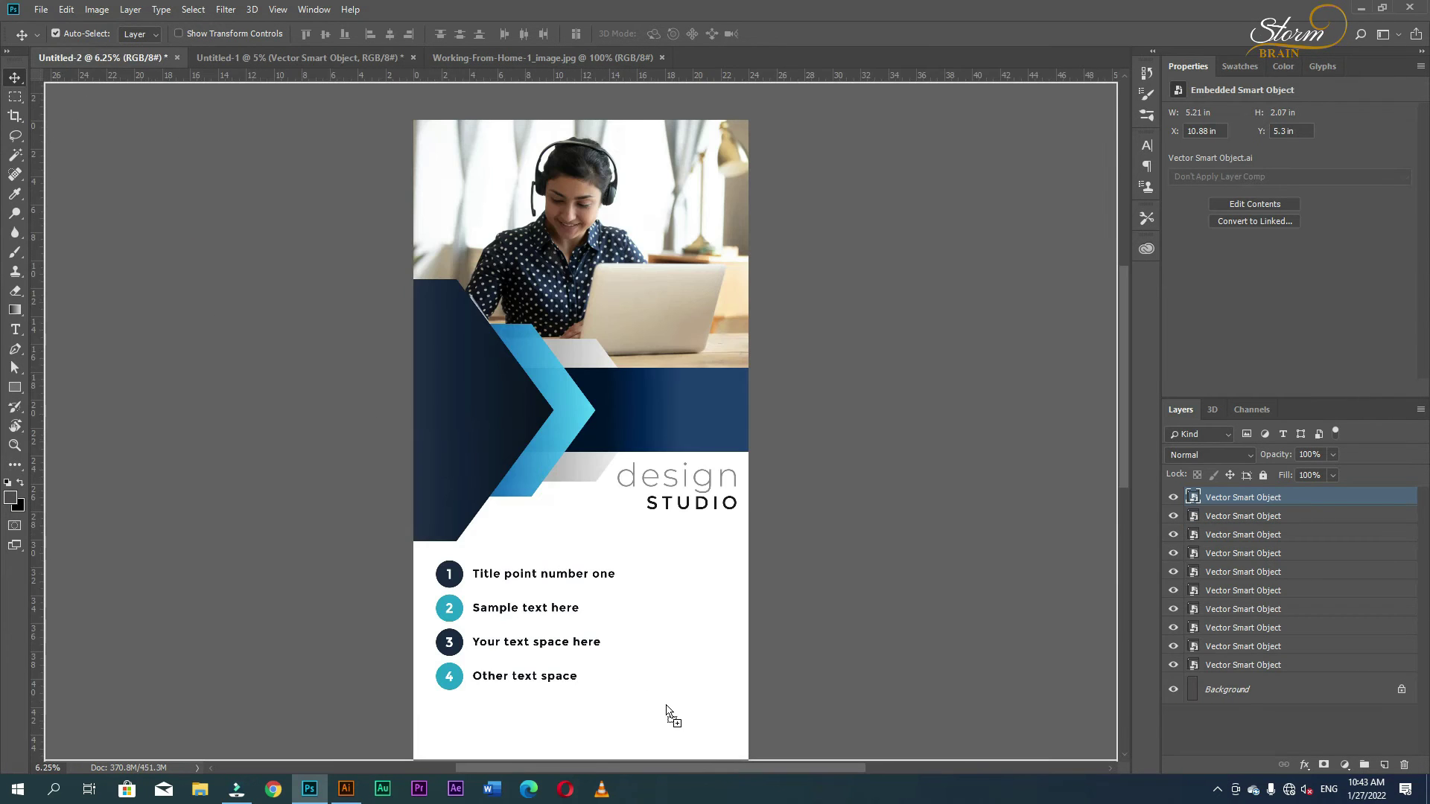
mouse_move(107, 64)
left_mouse_down()
mouse_move(660, 713)
mouse_move(729, 680)
left_mouse_up()
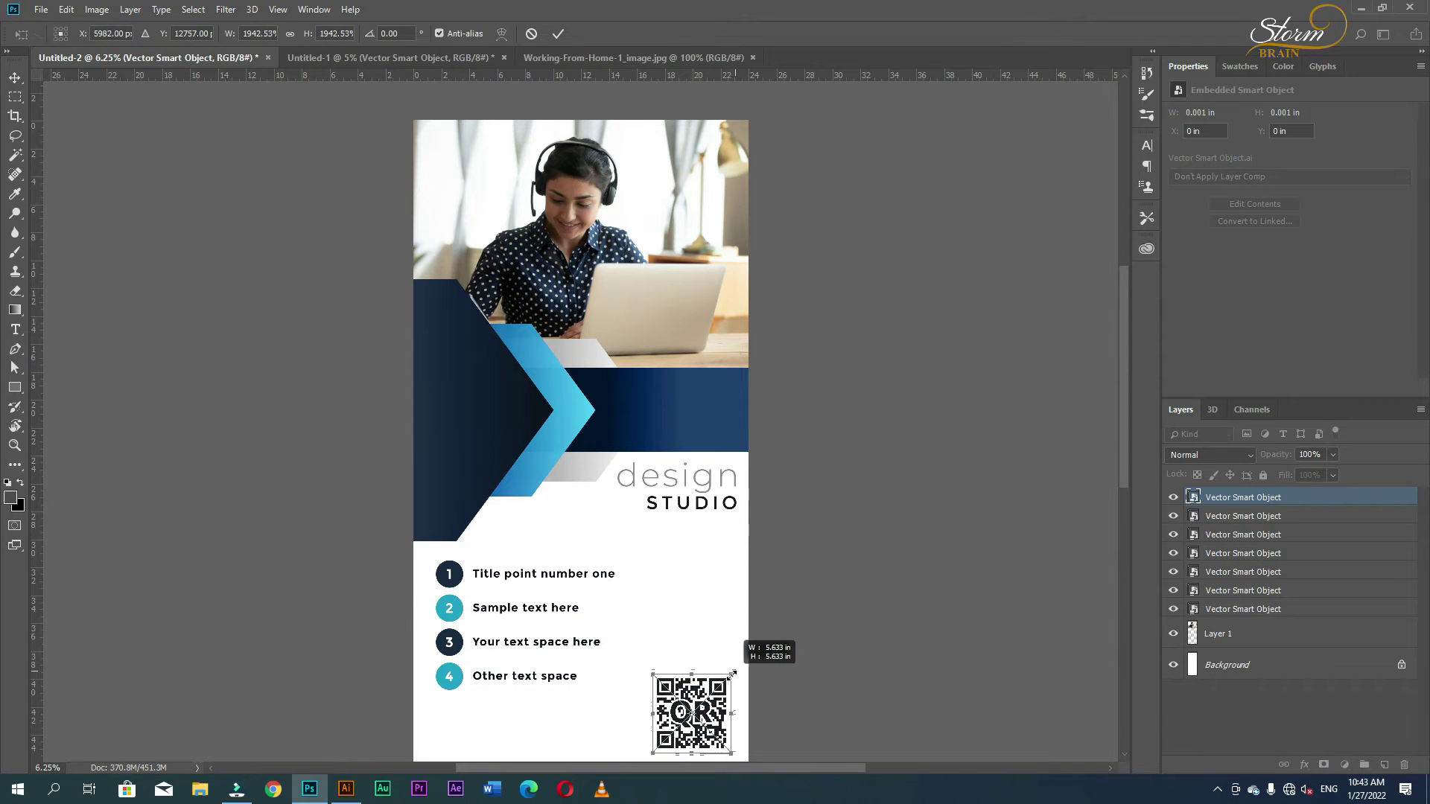
key("Return")
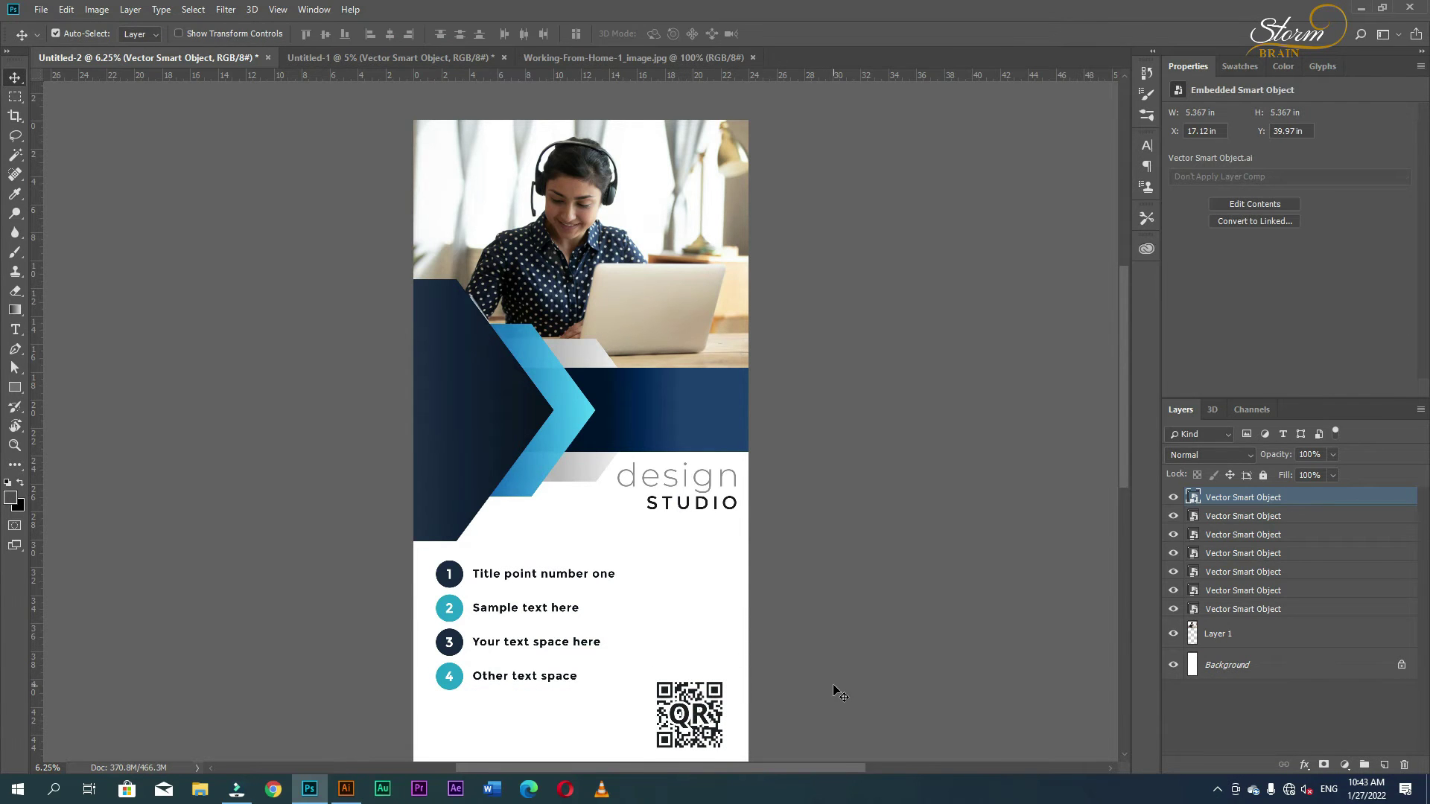
left_click(831, 681)
left_click(321, 58)
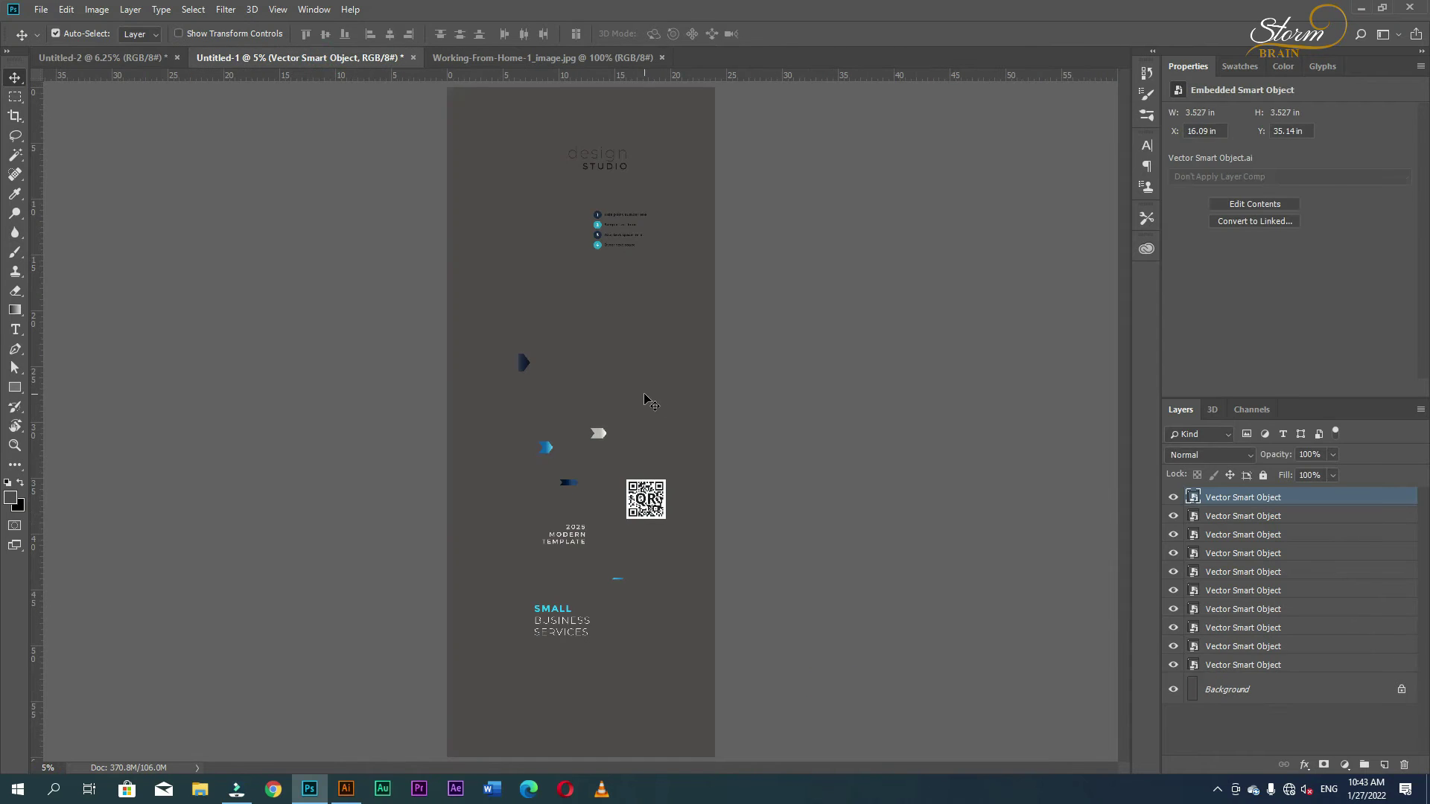
Step: Place the 2025 MODERN TEMPLATE text on the blue bar right of the arrow, nudged left and down
mouse_move(577, 543)
left_mouse_down()
mouse_move(503, 547)
mouse_move(198, 216)
mouse_move(186, 149)
left_mouse_up()
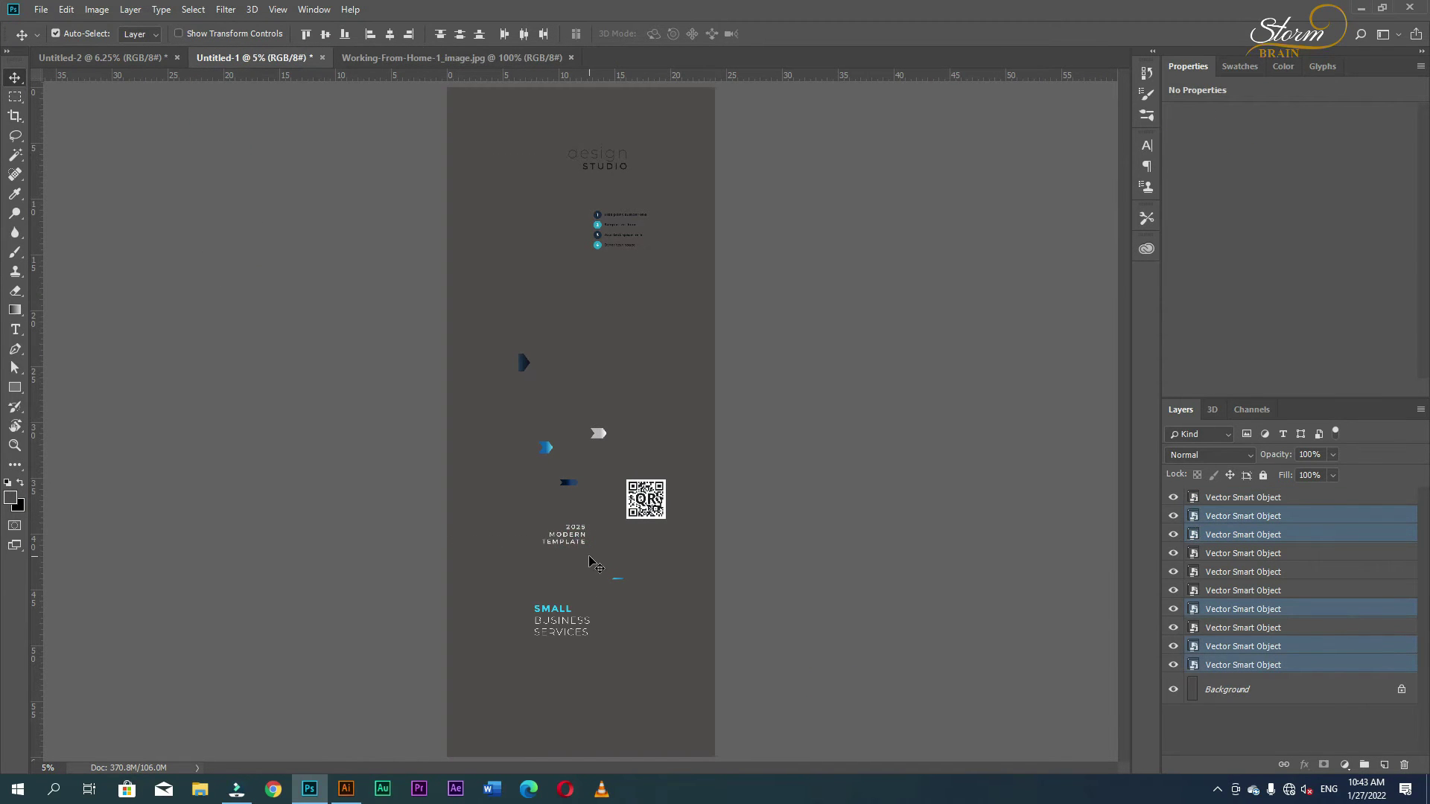
left_click_drag(577, 544, 573, 542)
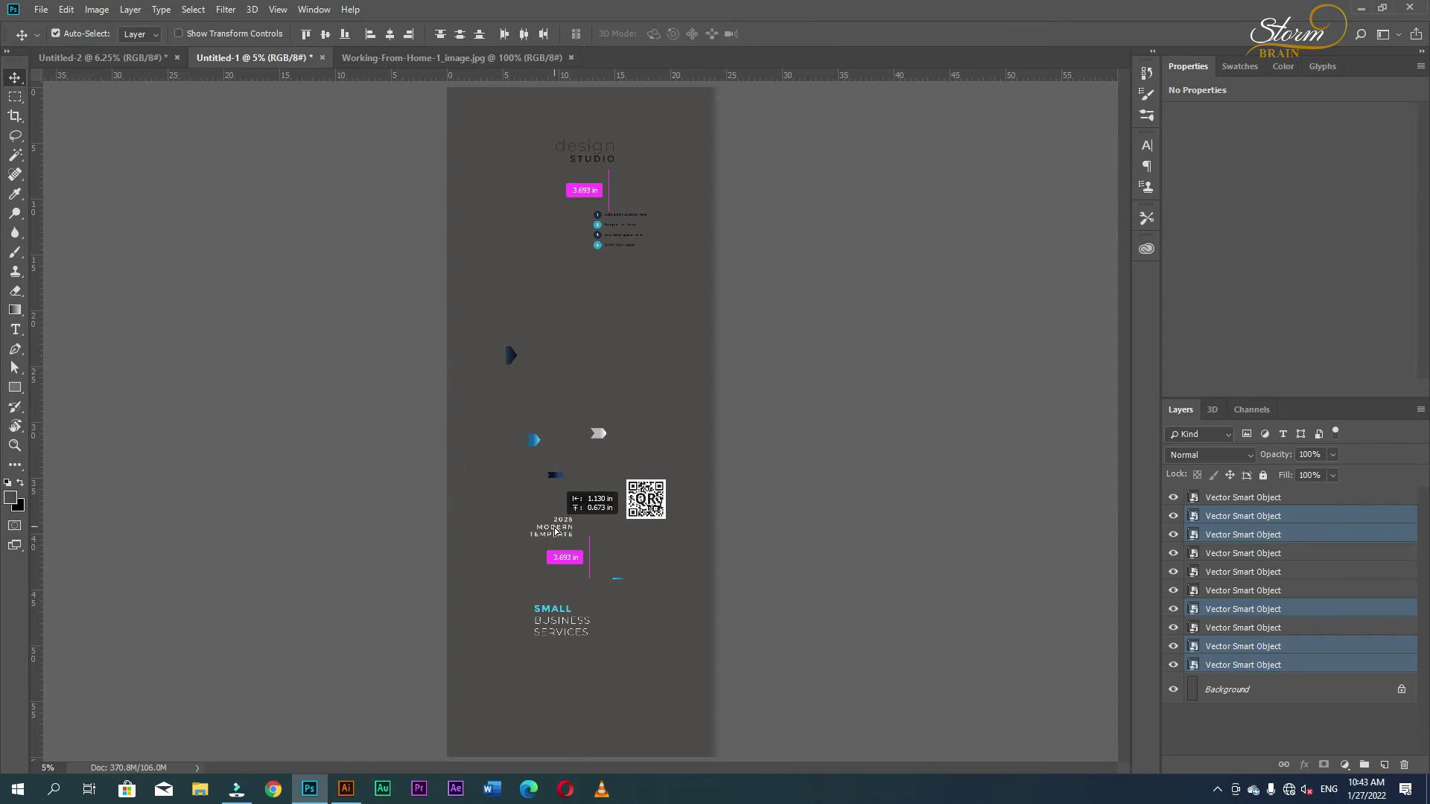
key("ctrl+z")
left_click(350, 561, "ctrl")
mouse_move(562, 536)
left_mouse_down()
mouse_move(97, 76)
mouse_move(686, 409)
mouse_move(630, 439)
left_mouse_up()
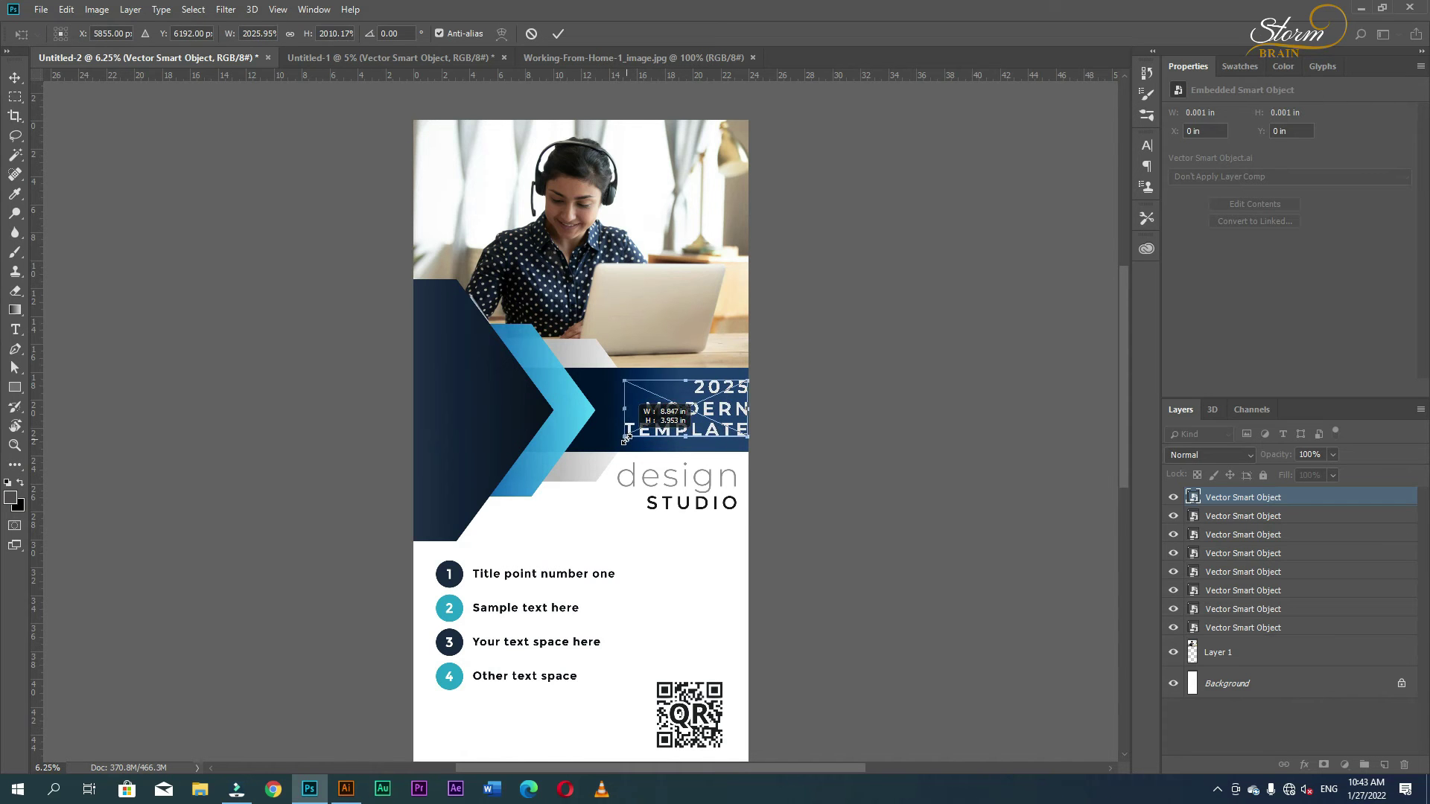
key("Return")
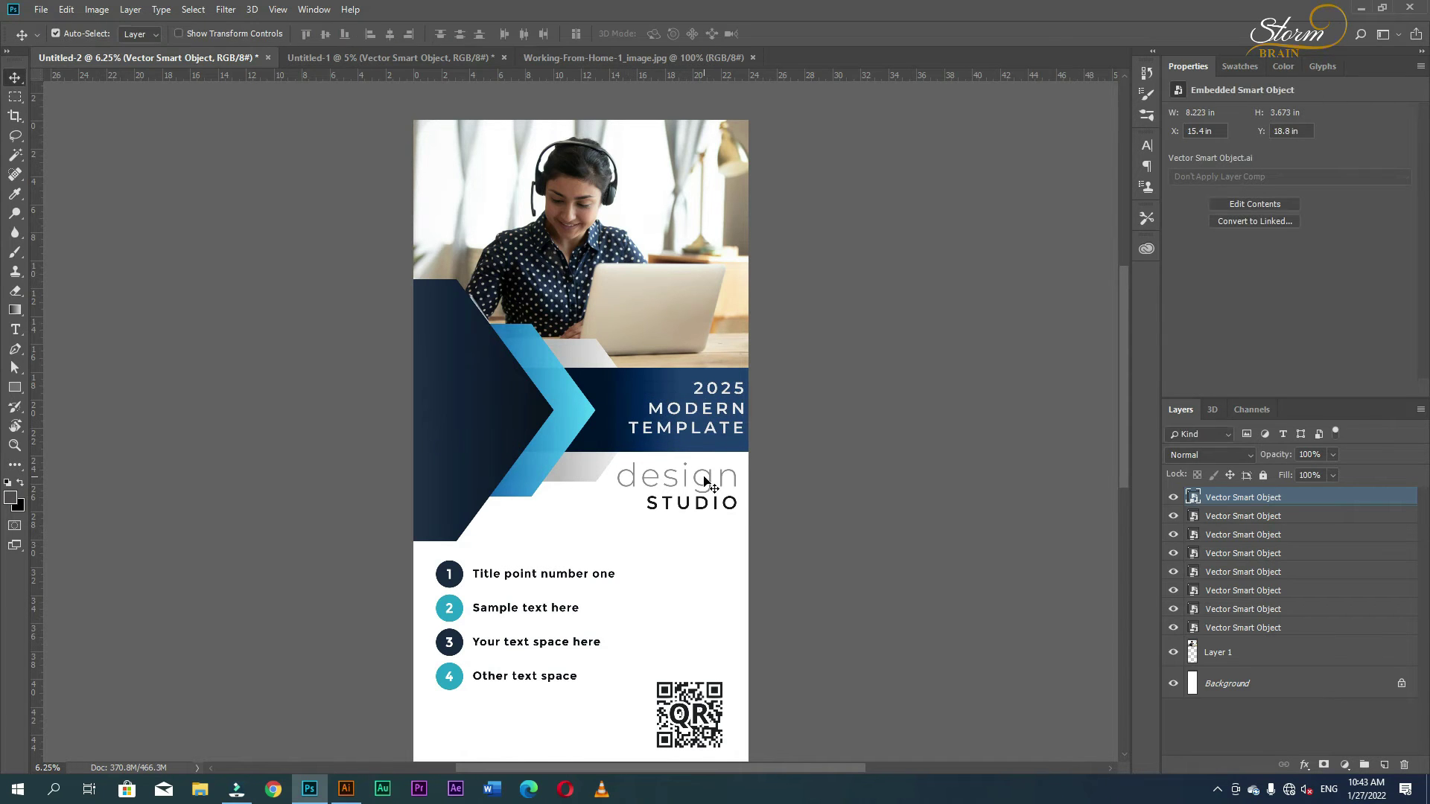
key("shift+Left")
key("shift+Left")
key("shift+Left")
key("shift+Left")
key("shift+Left")
key("shift+Left")
key("shift+Left")
key("shift+Left")
key("shift+Left")
key("shift+Left")
key("shift+Left")
key("shift+Left")
key("shift+Down")
key("shift+Down")
key("shift+Down")
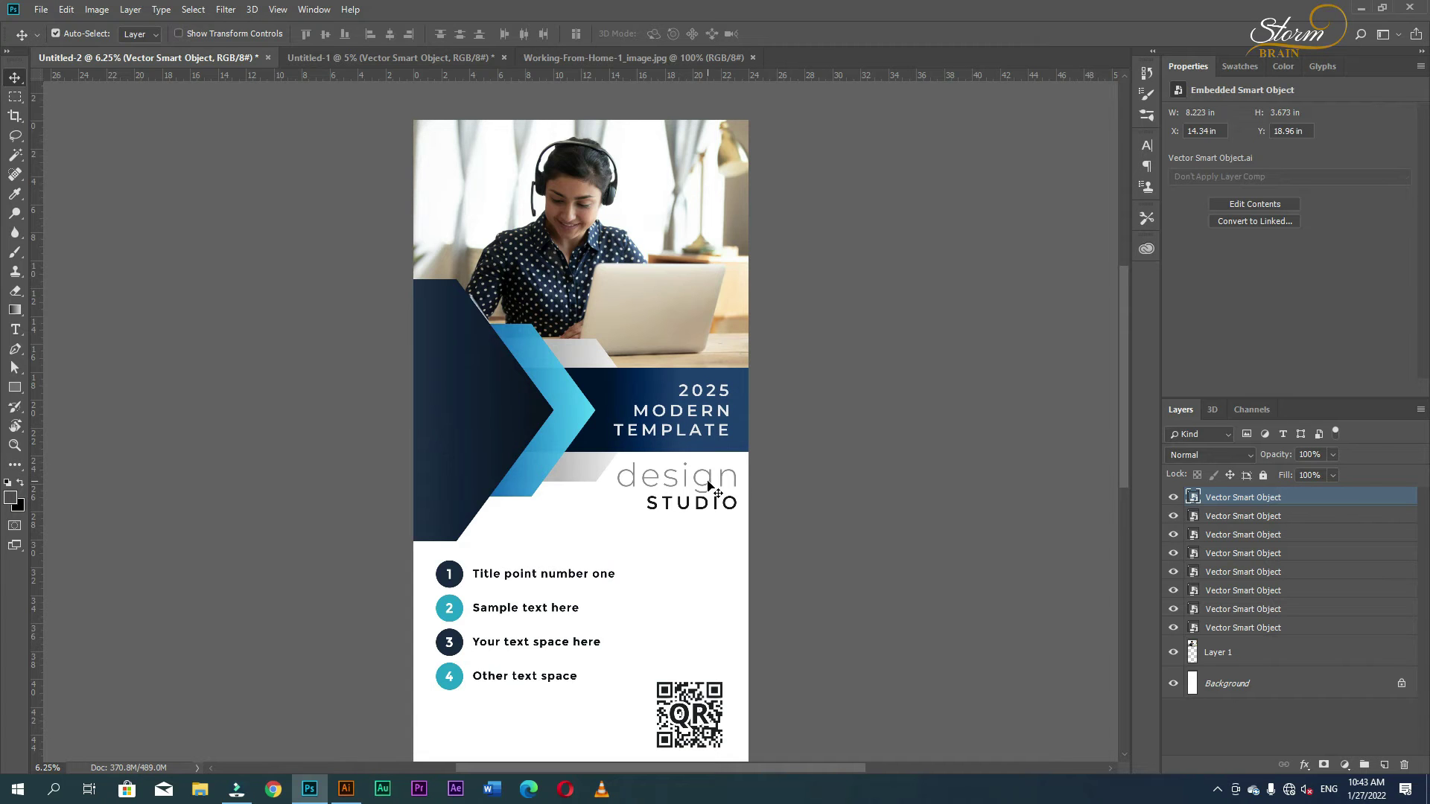
left_click(817, 458)
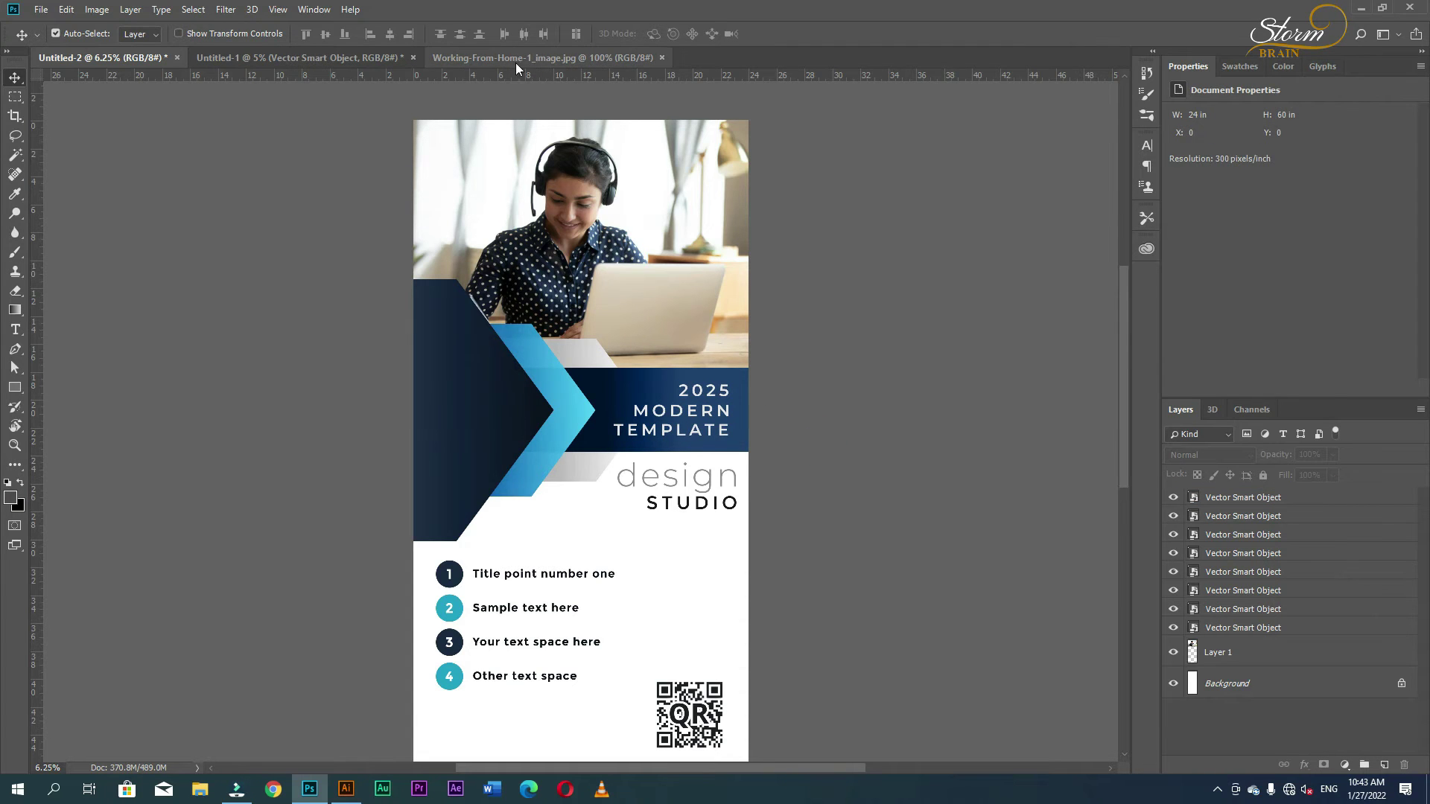
Step: Bring the SMALL BUSINESS SERVICES text from Untitled-1 onto the navy panel, nudged right and down
left_click(312, 58)
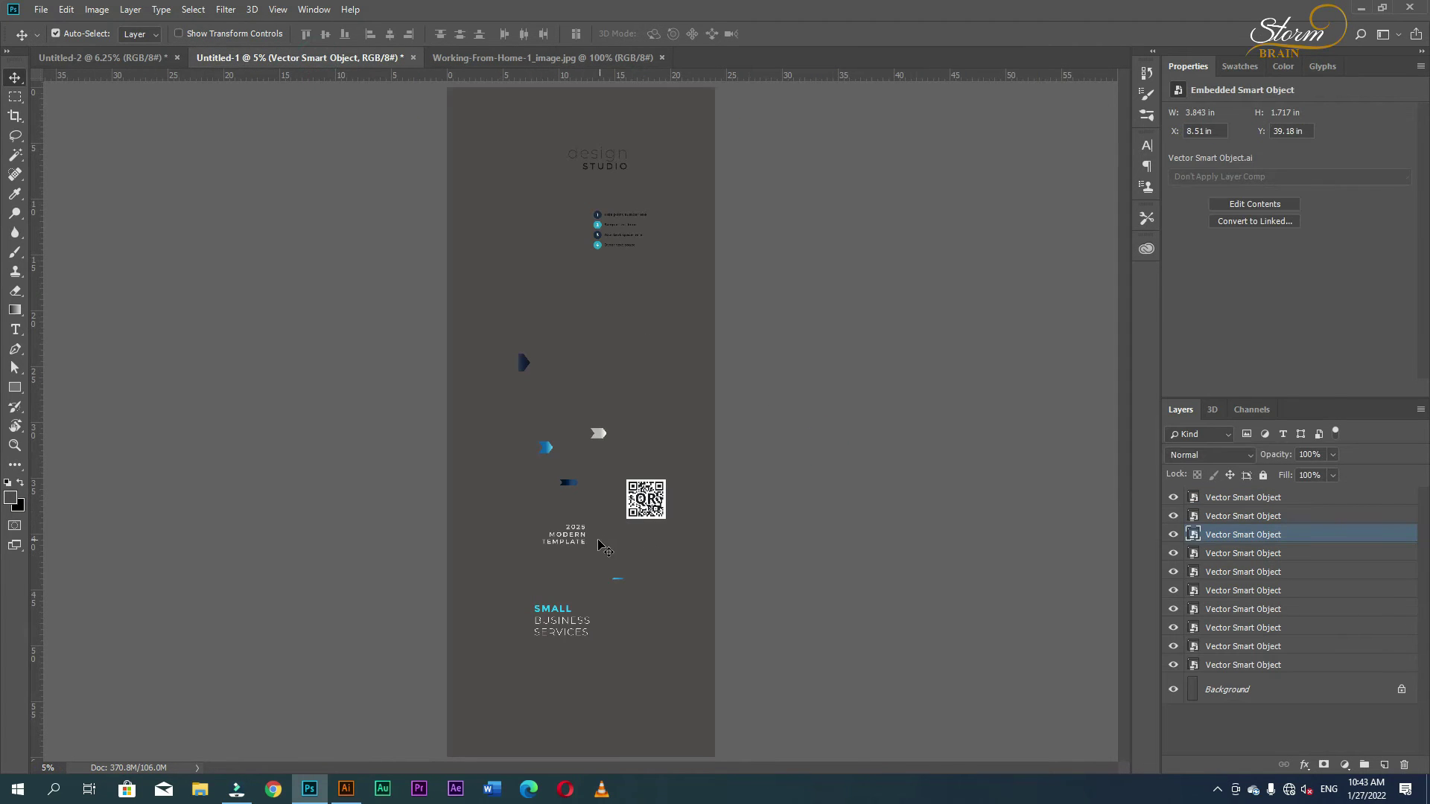
left_click(552, 616)
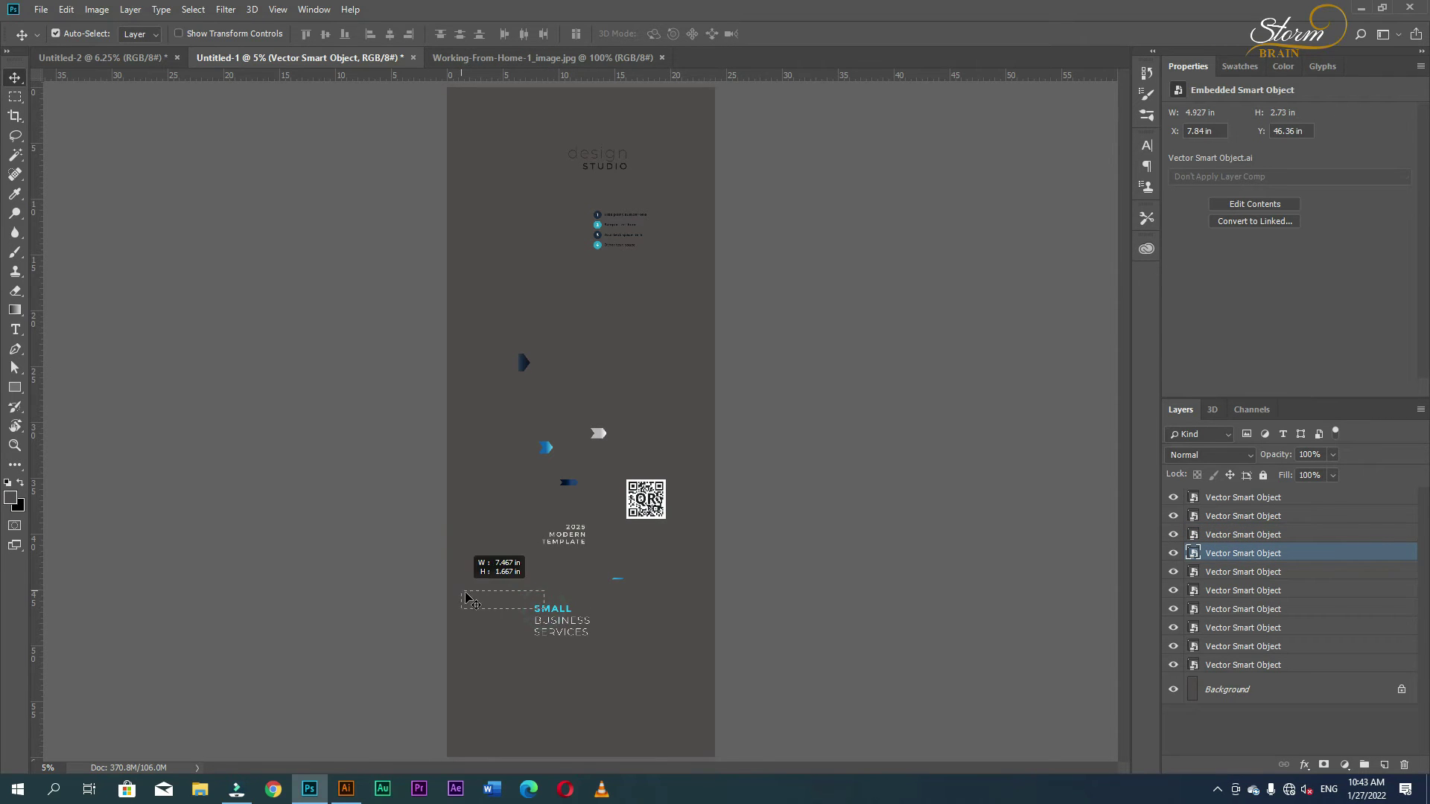
mouse_move(550, 615)
left_mouse_down()
mouse_move(123, 70)
mouse_move(534, 455)
mouse_move(522, 426)
left_mouse_up()
key("Right")
key("Right")
key("Right")
key("Down")
key("Down")
key("Down")
key("Down")
key("Down")
key("Right")
key("Down")
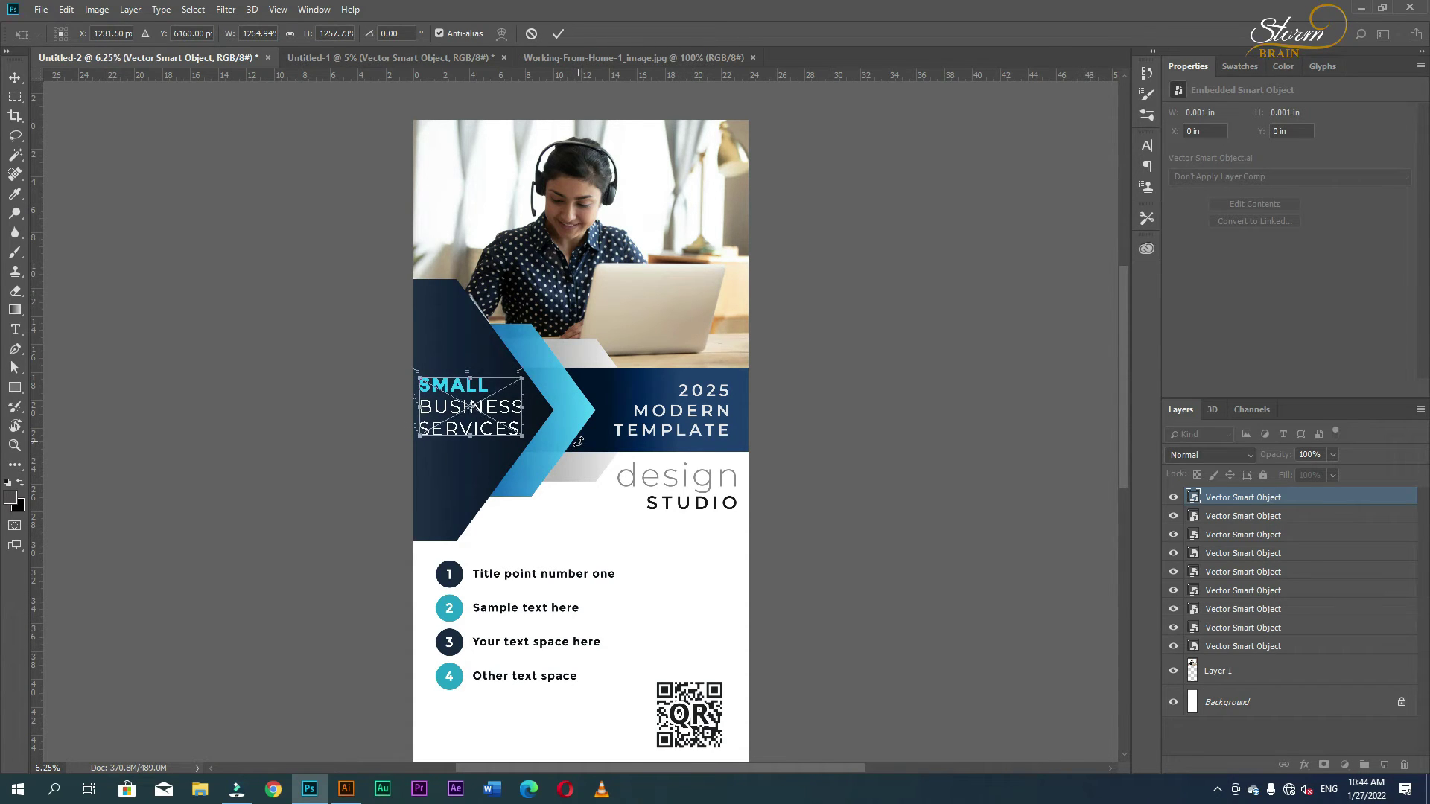
key("Return")
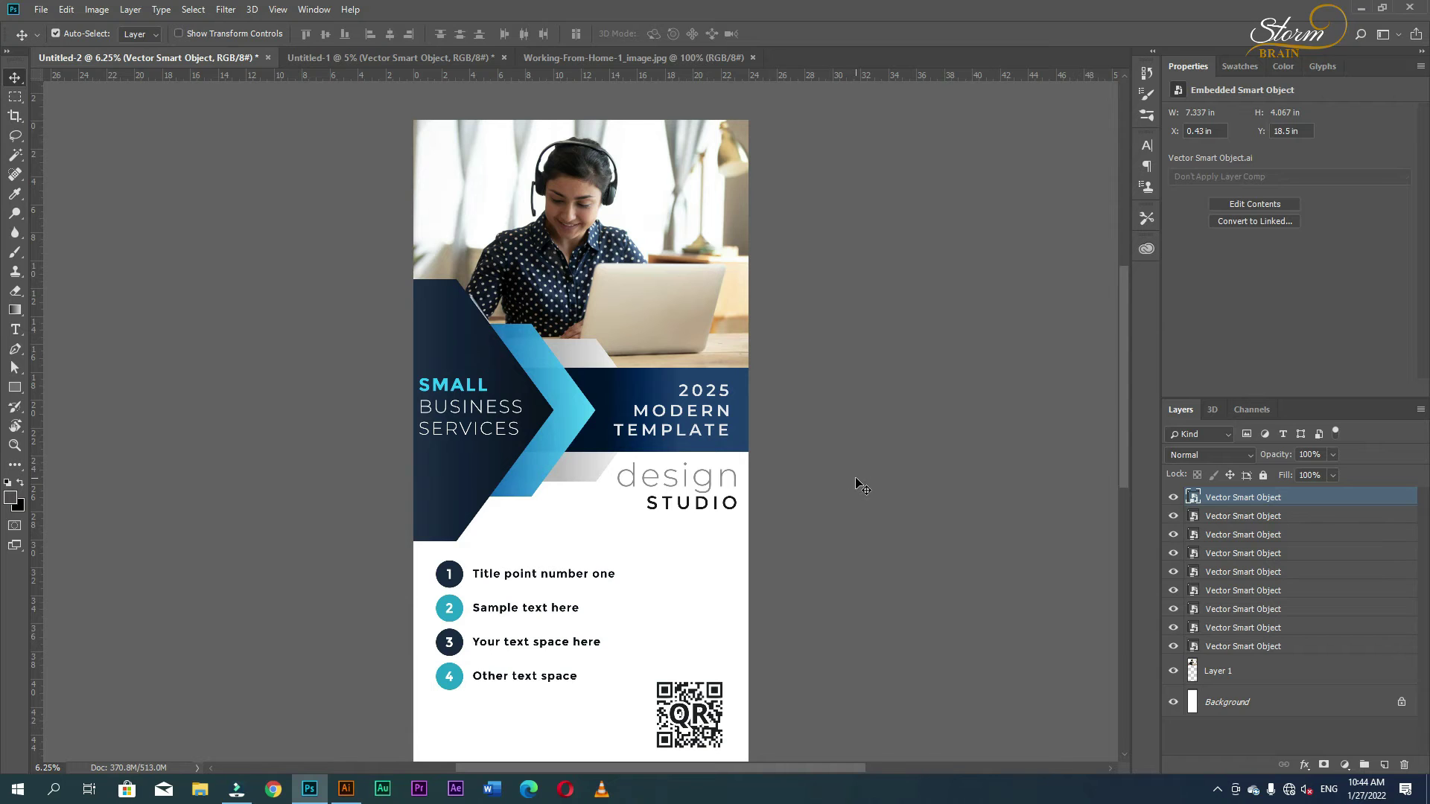
left_click(856, 482)
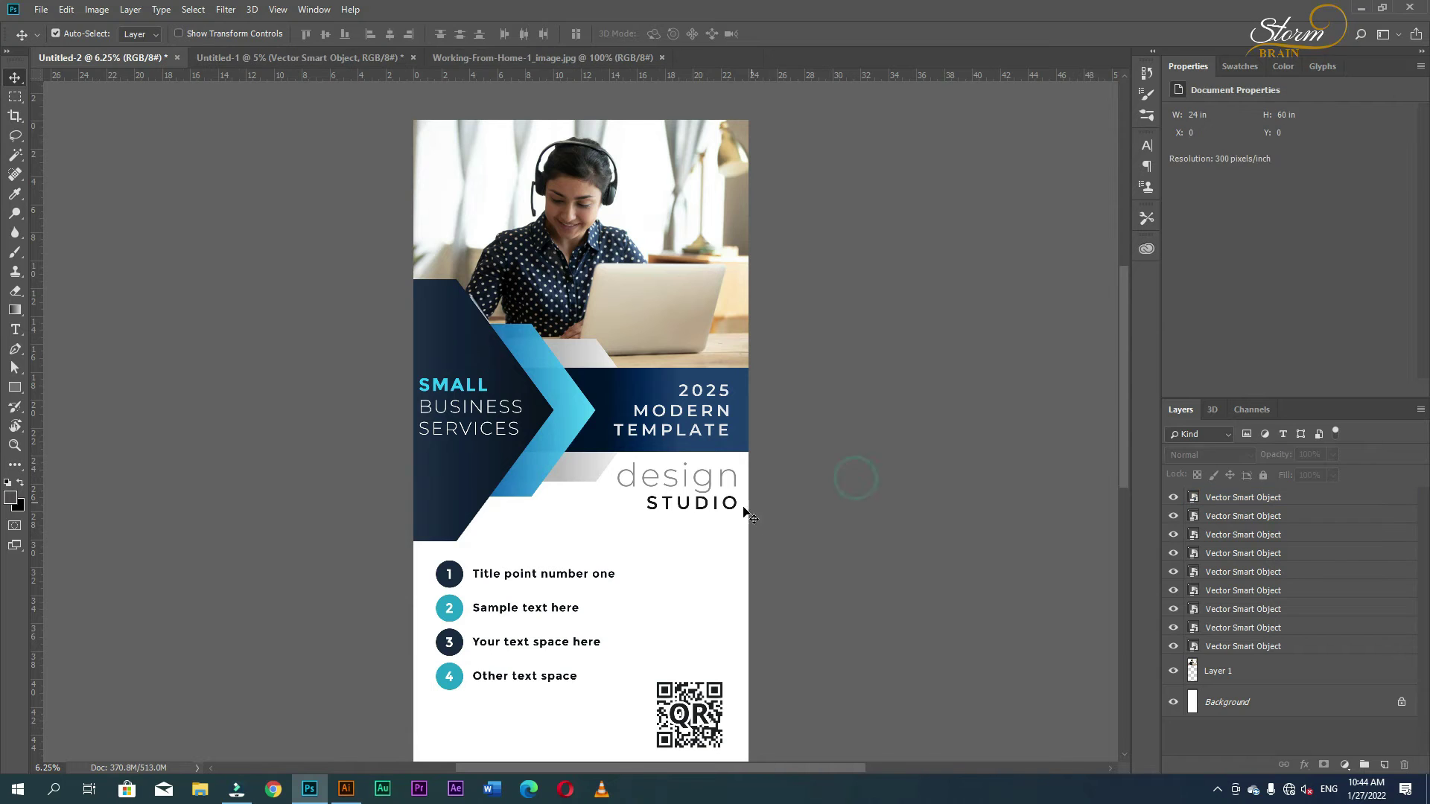
Step: Carry the light-blue slanted stripe from Untitled-1 into the banner
left_click(311, 58)
left_click(621, 582)
mouse_move(621, 582)
left_mouse_down()
mouse_move(540, 500)
mouse_move(618, 521)
mouse_move(607, 535)
left_mouse_up()
Step: Enlarge the stripe flush to the right edge under design STUDIO, then raise the logo slightly
key("ctrl+t")
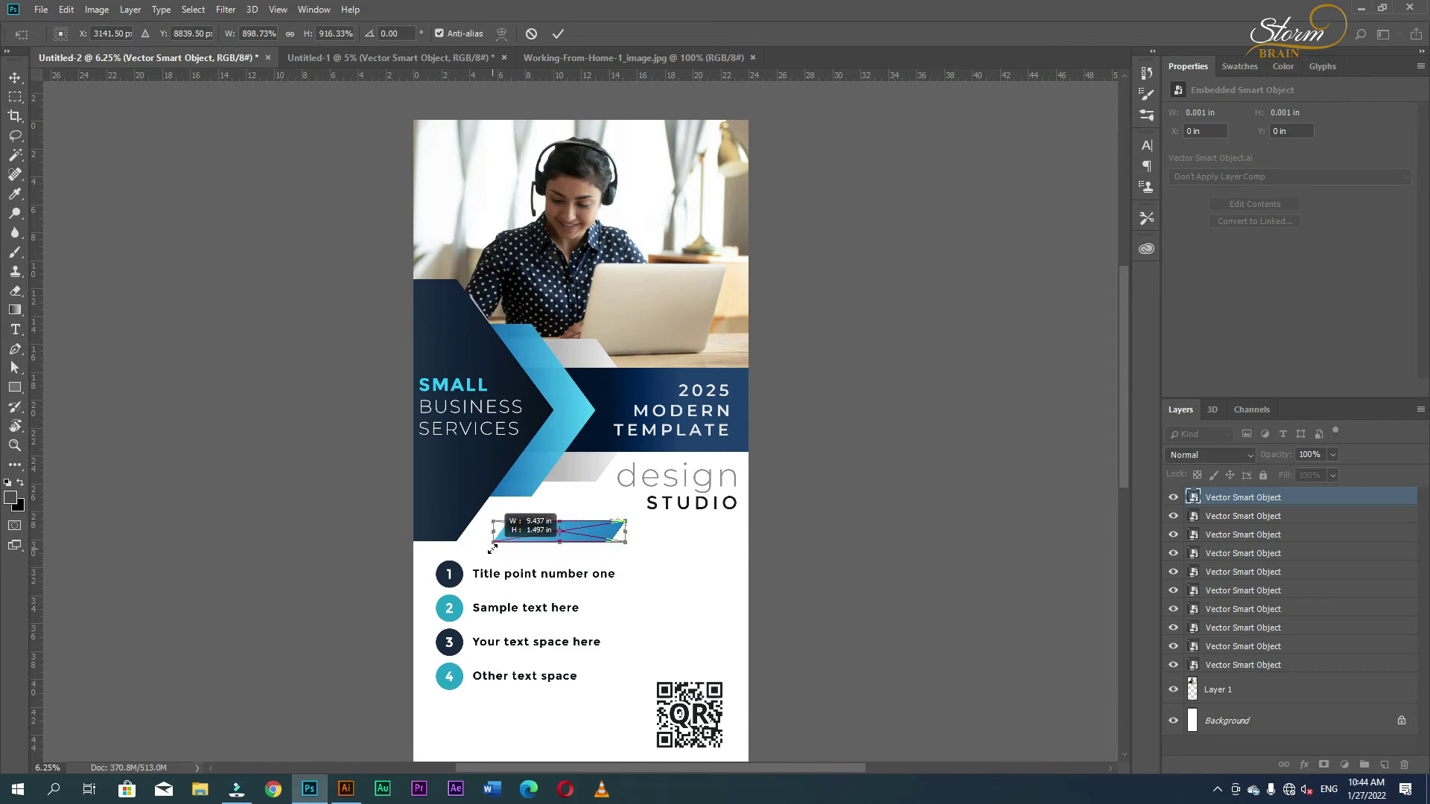
left_click_drag(609, 530, 755, 530)
left_click_drag(631, 543, 587, 549)
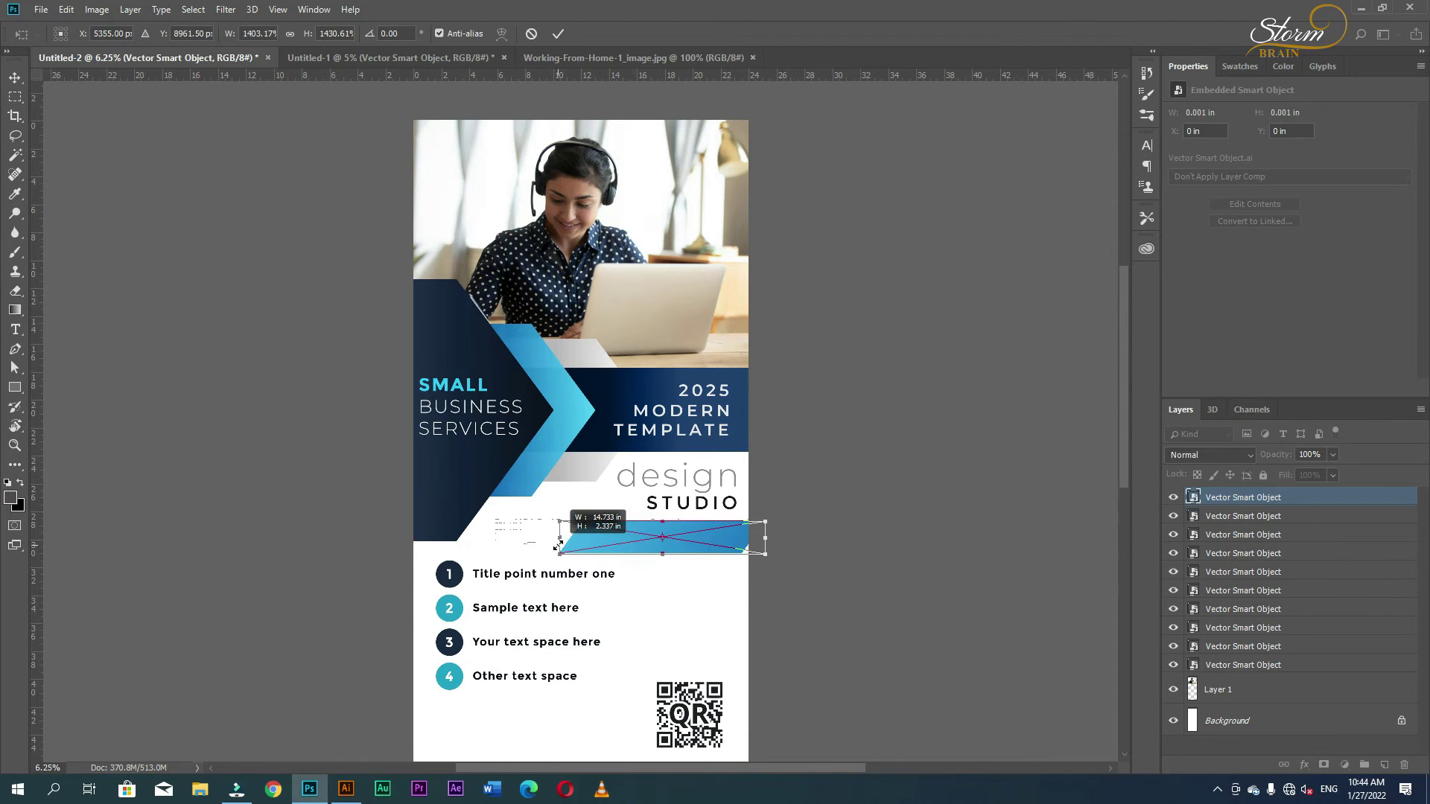
left_click_drag(686, 539, 694, 527)
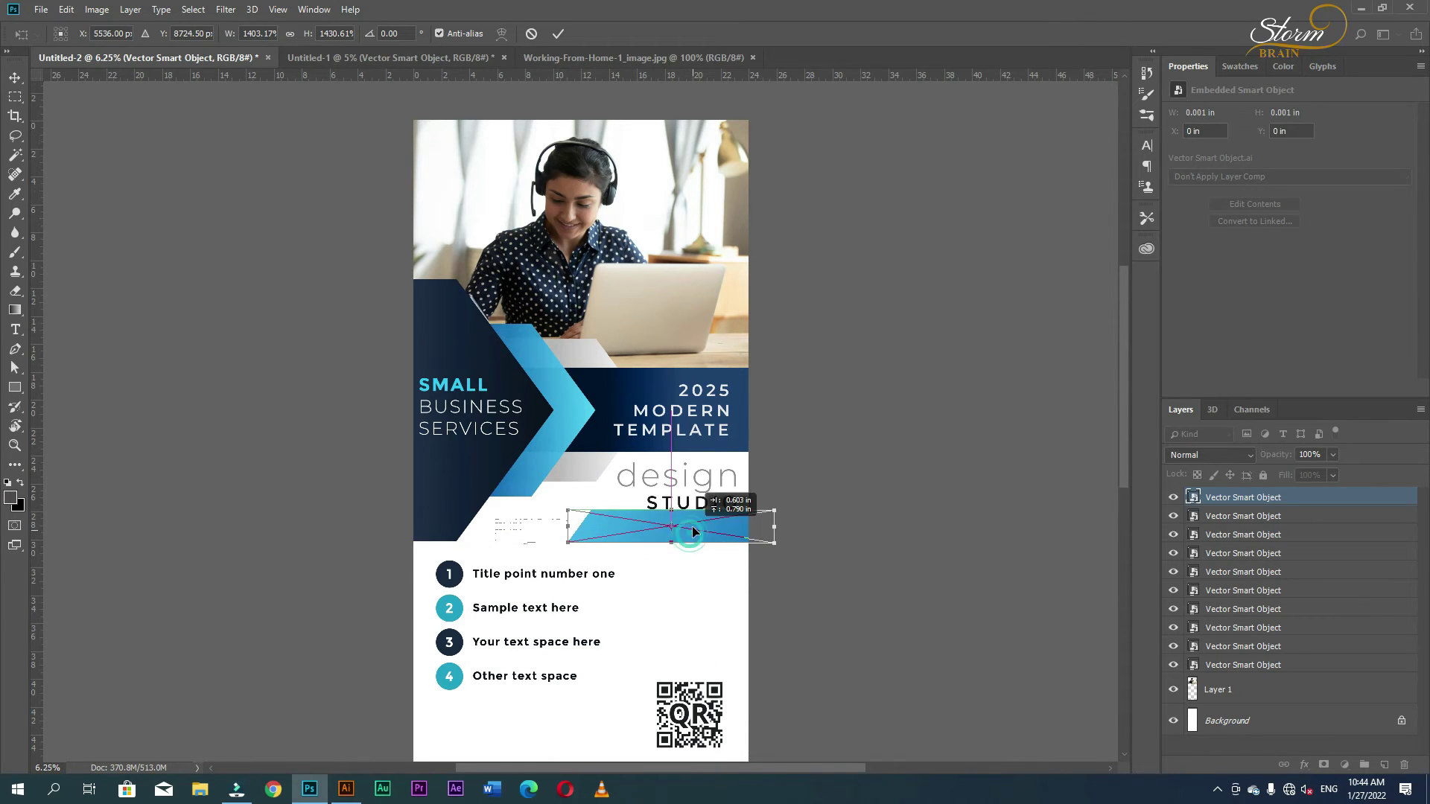
key("Return")
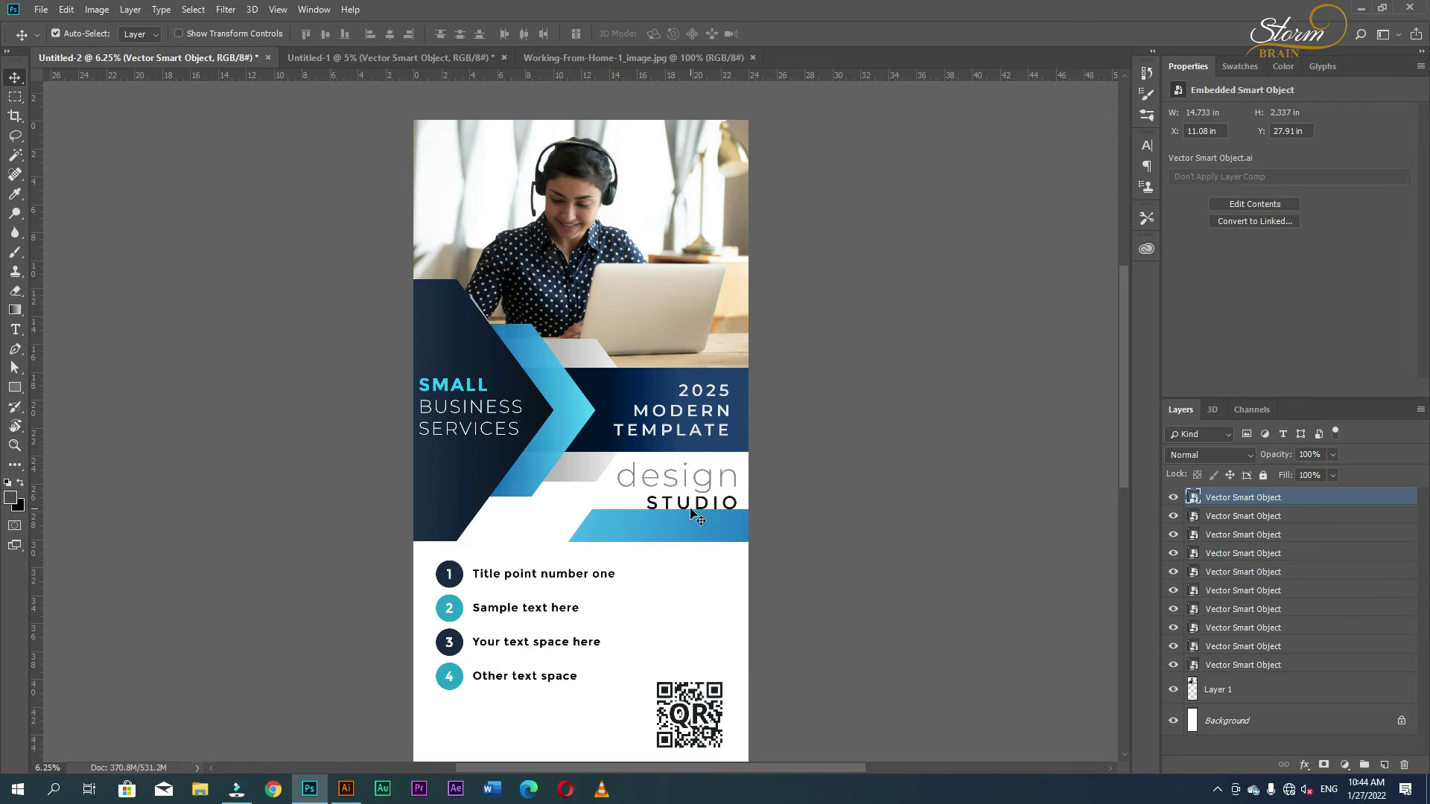
left_click(691, 511)
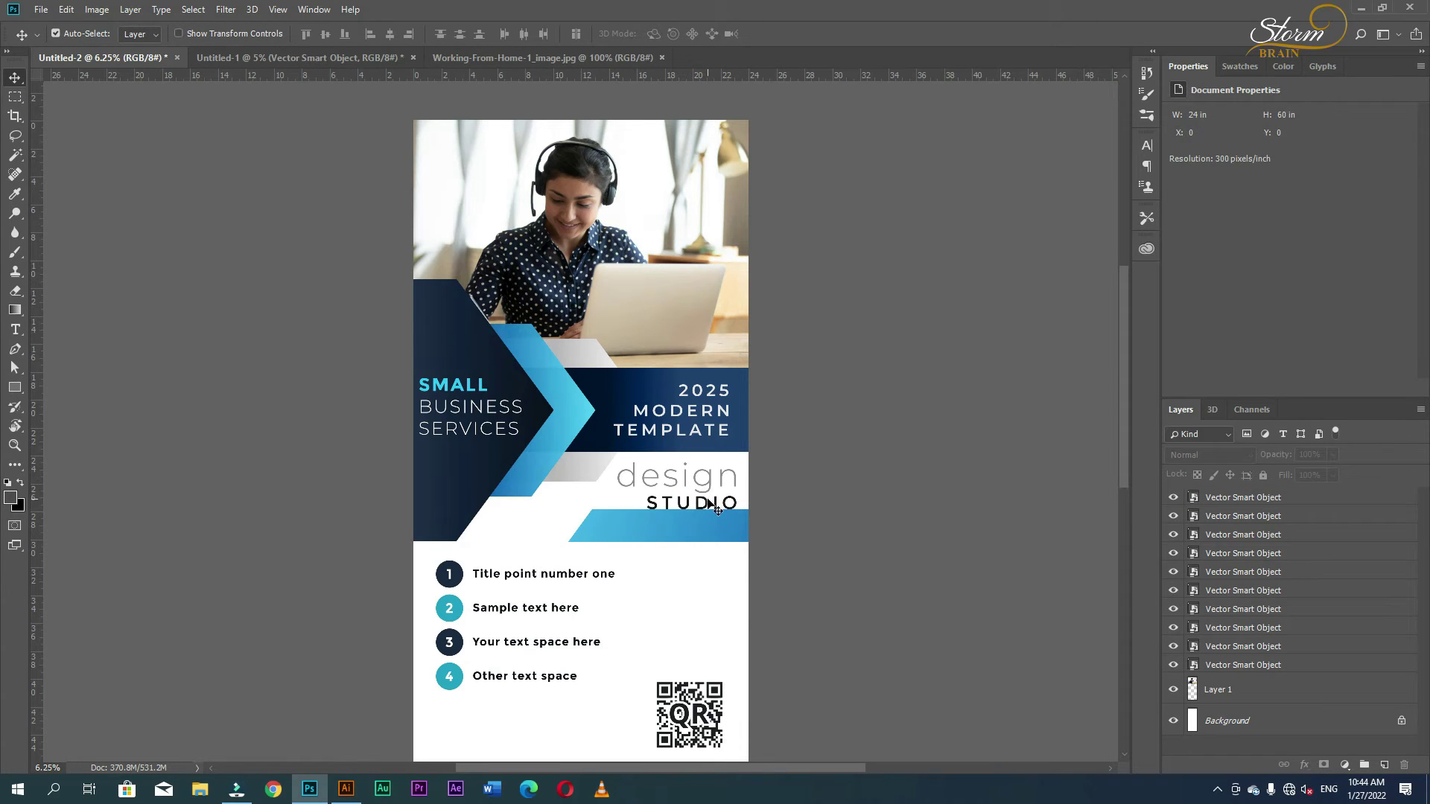
left_click_drag(708, 502, 692, 532)
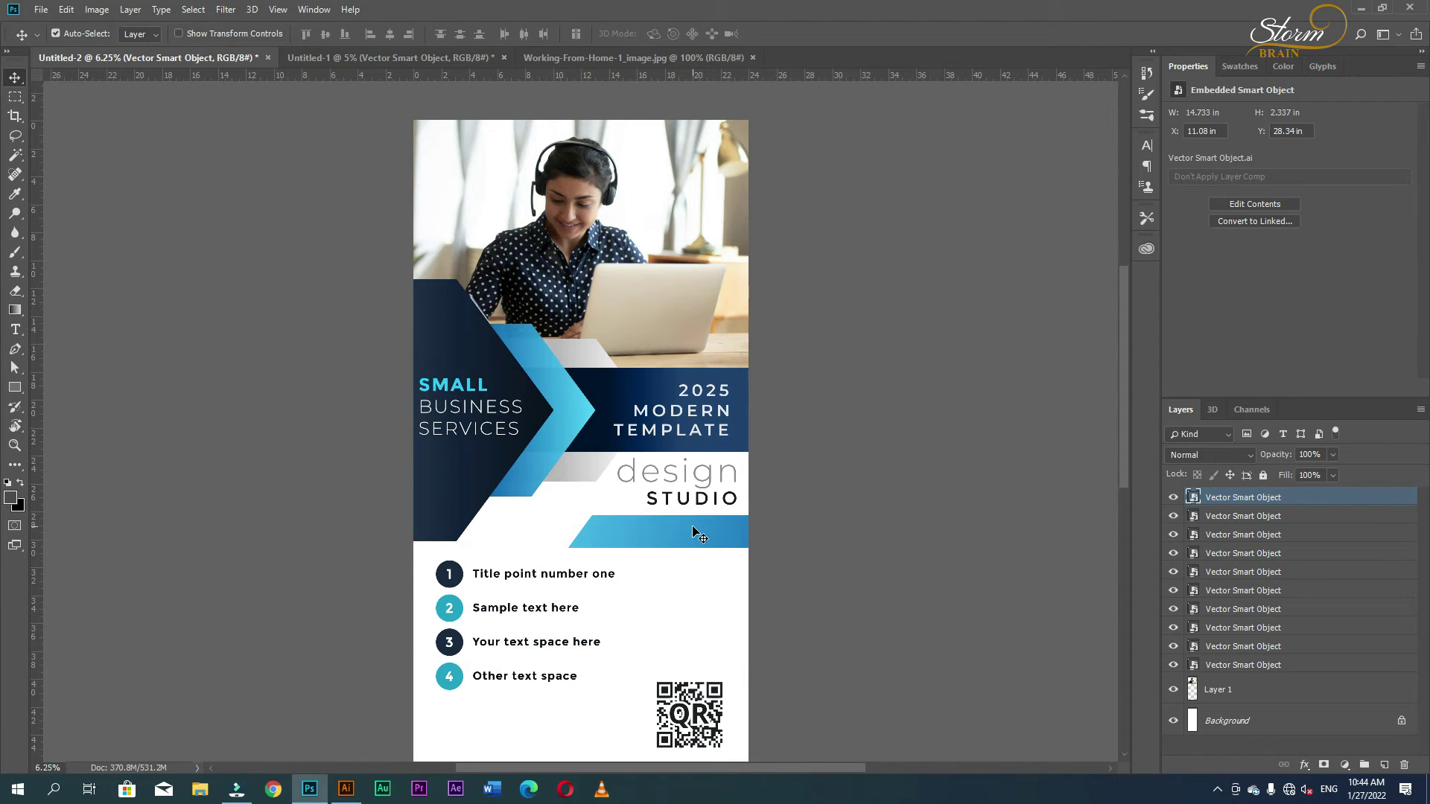
Step: Add an 'Annual Report' text line on the light-blue stripe and select all of it
key("t")
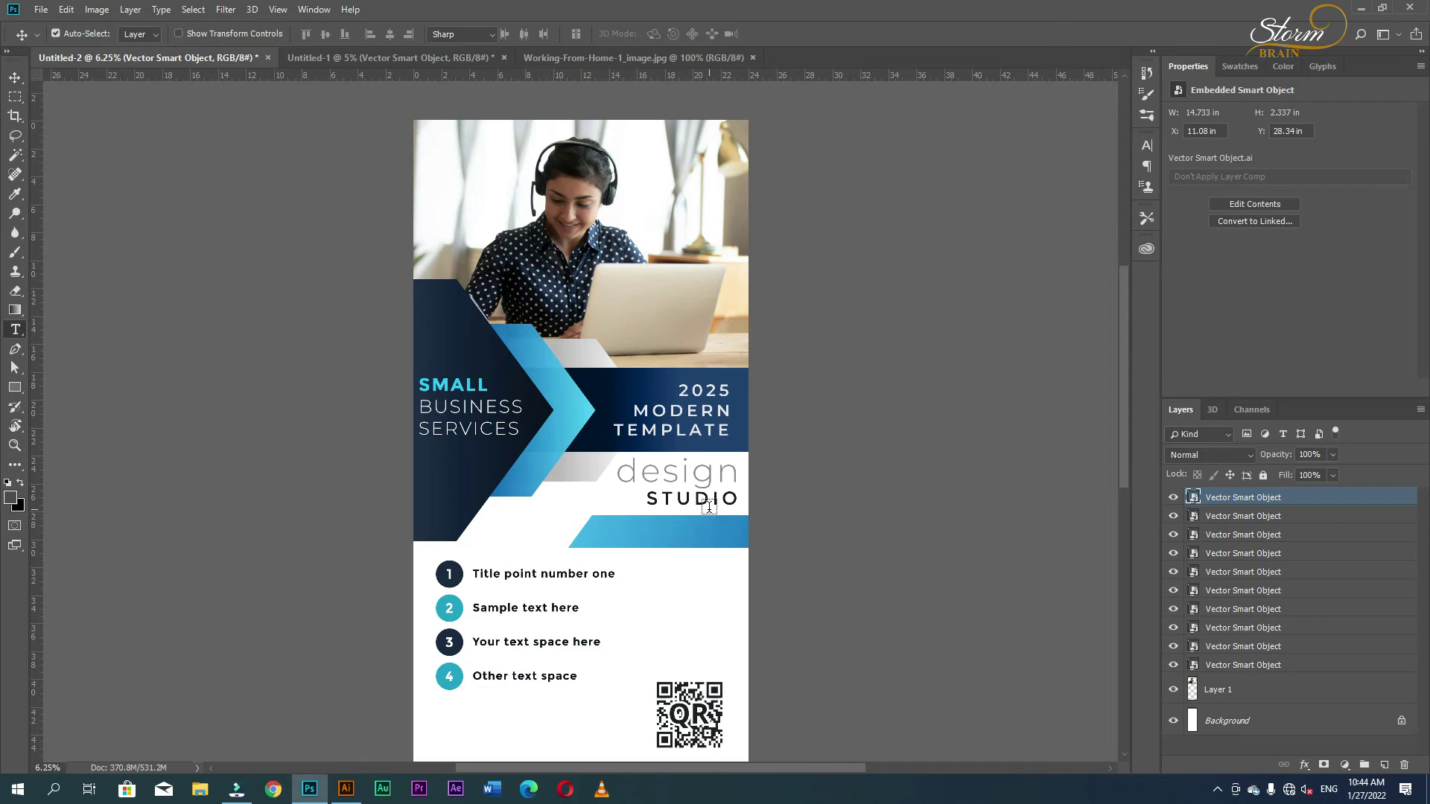
left_click(612, 531)
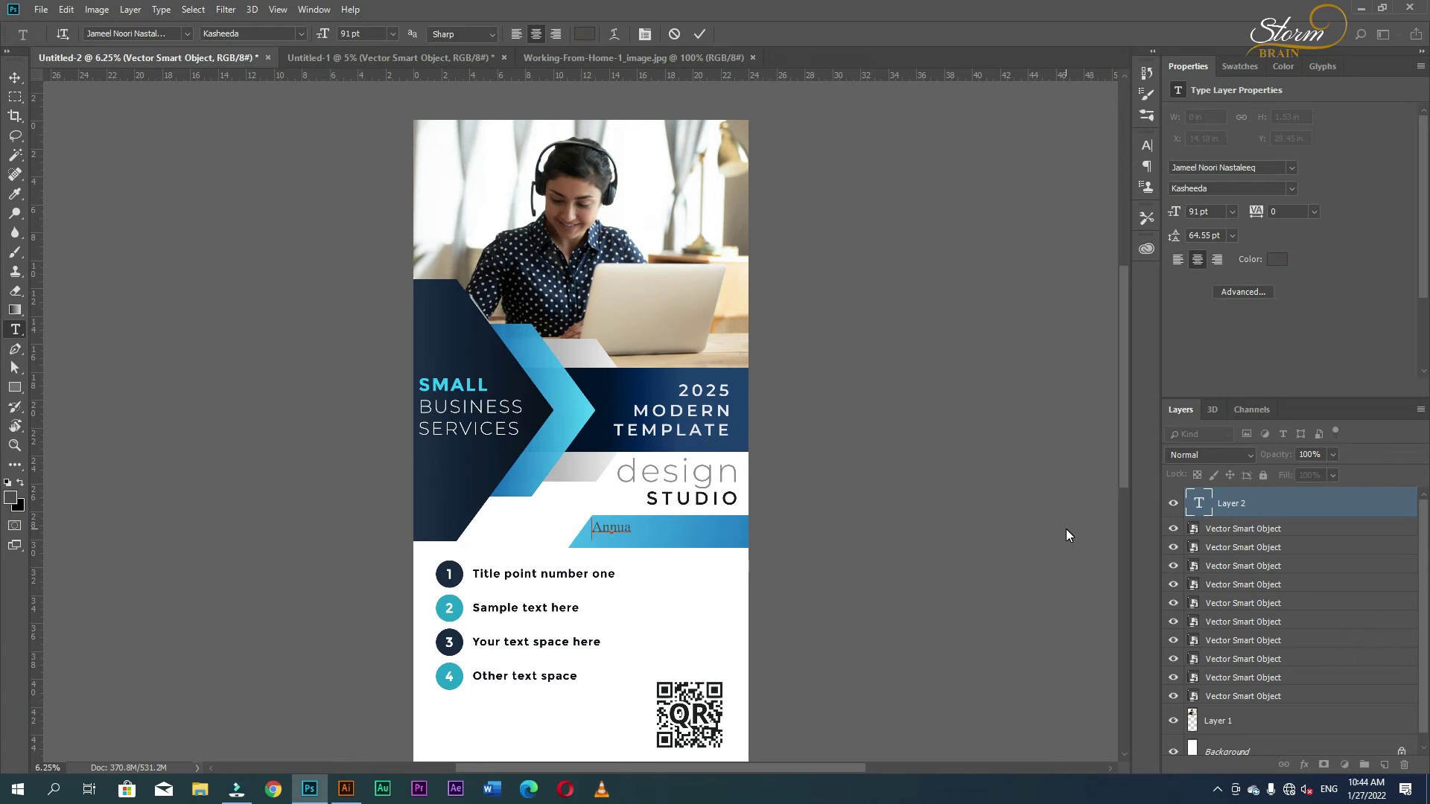
type("R")
type("eport")
key("ctrl+a")
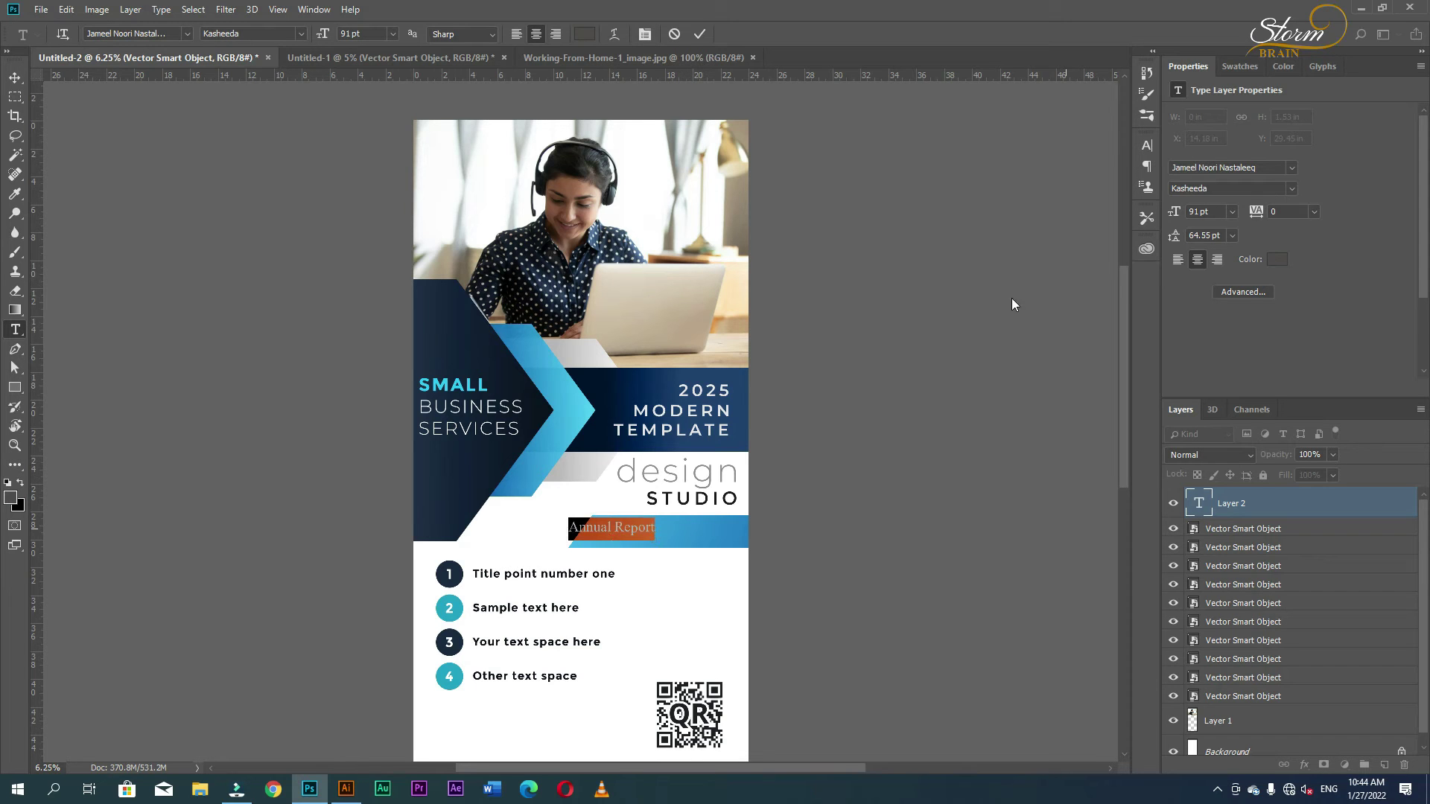
Step: Format the Annual Report text in white Montserrat ExtraBold, 91 pt
left_click(11, 502)
left_click_drag(892, 316, 785, 193)
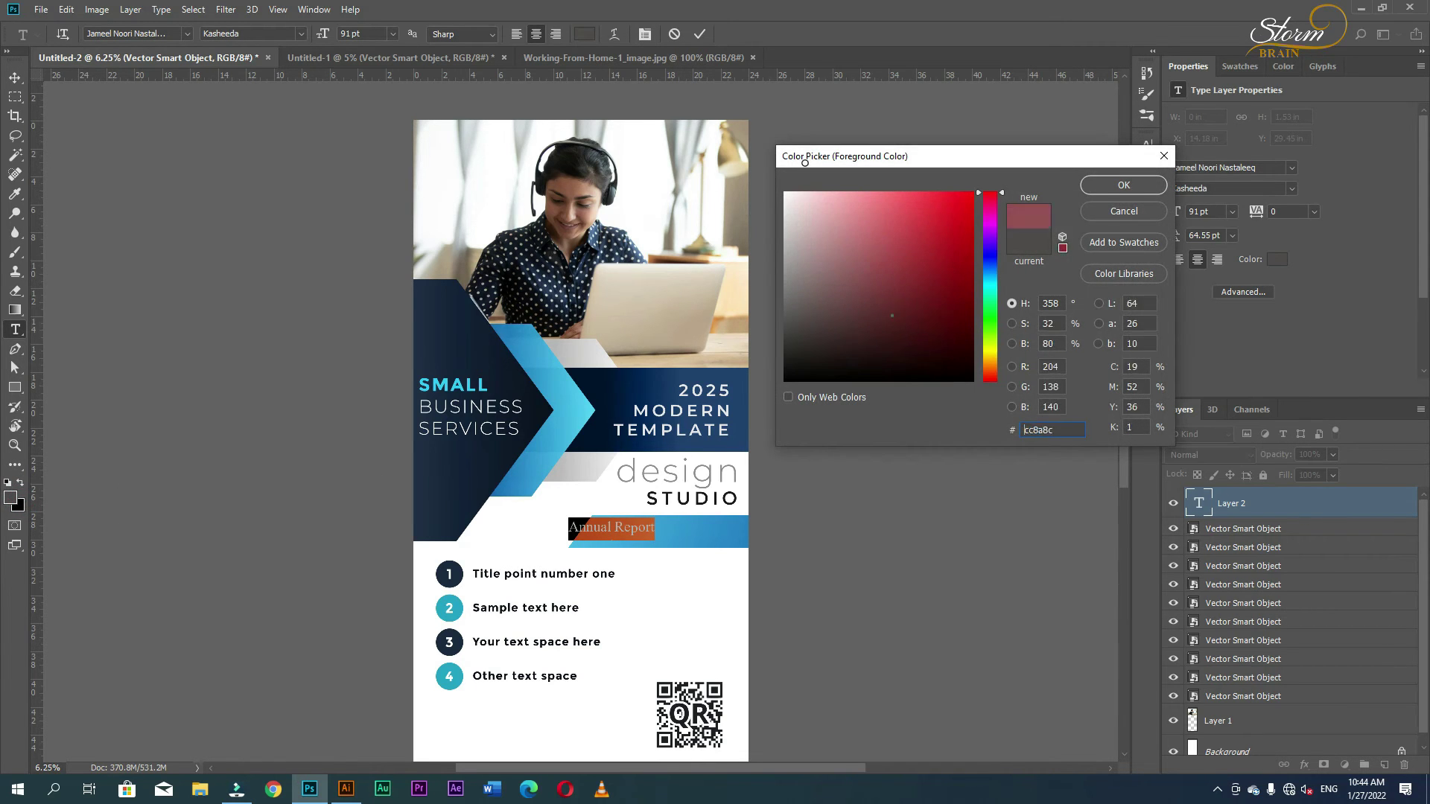
left_click(1099, 185)
left_click(166, 33)
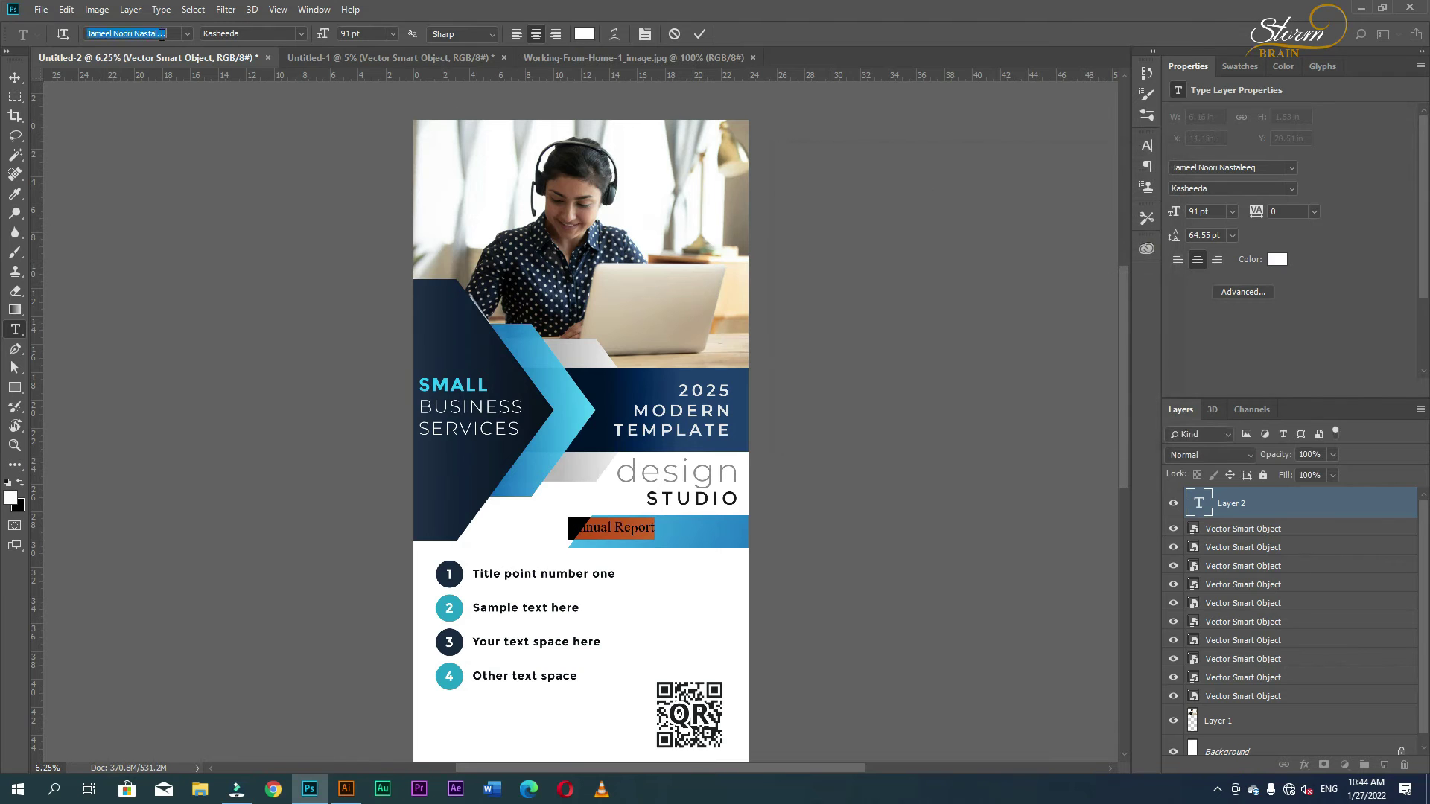
type("mon")
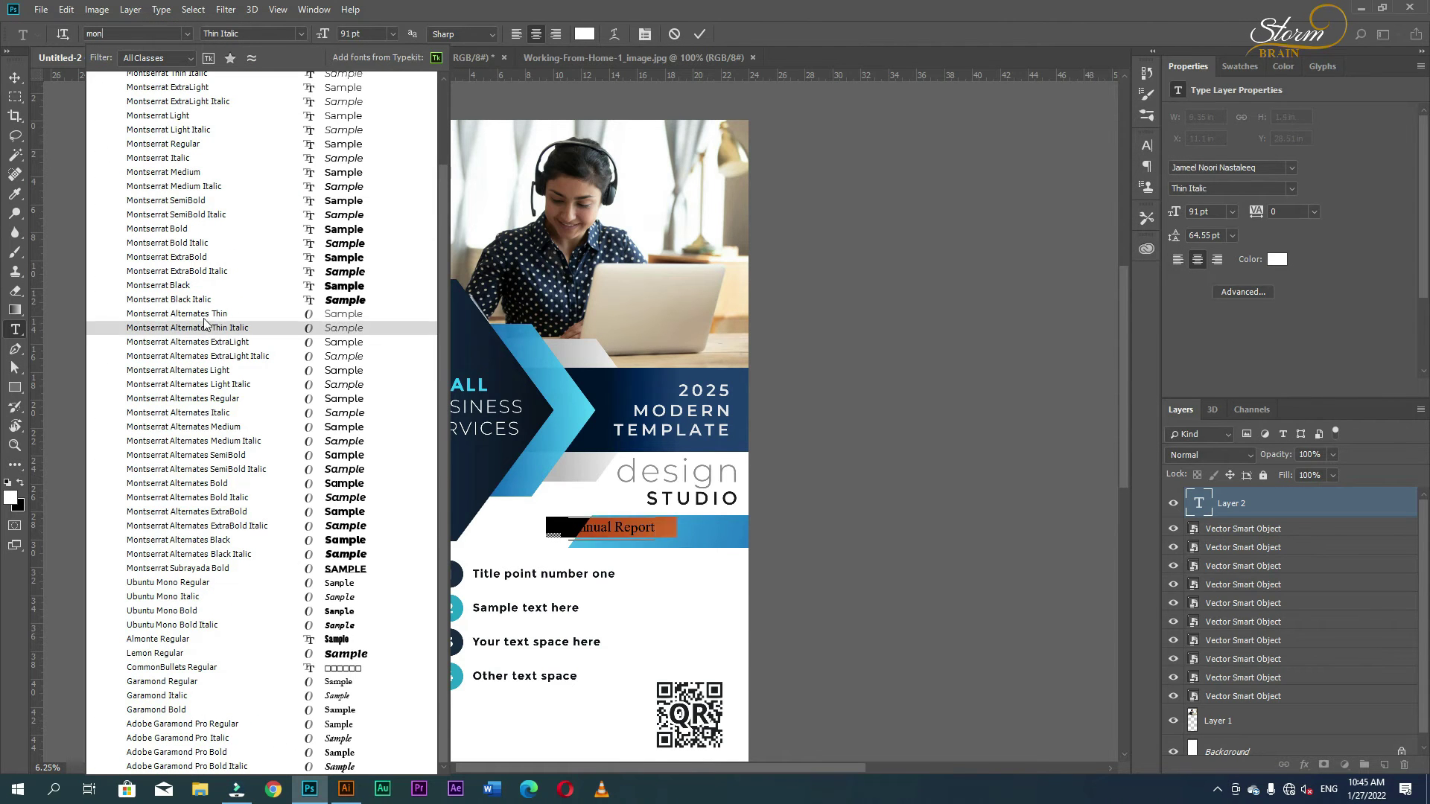
left_click(190, 258)
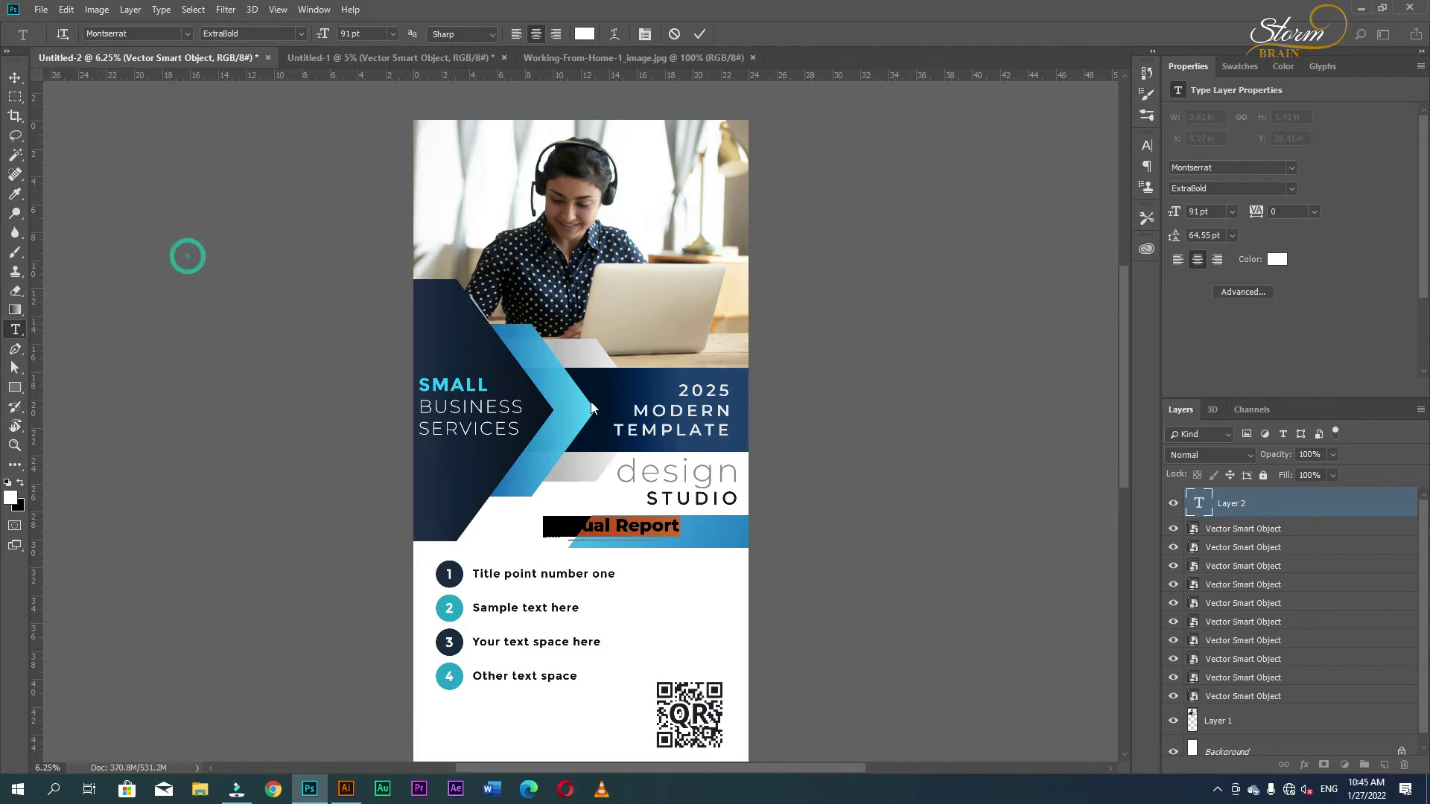
left_click(15, 77)
Step: Move Annual Report fully onto the stripe and nudge it slightly right
left_click_drag(645, 530, 696, 536)
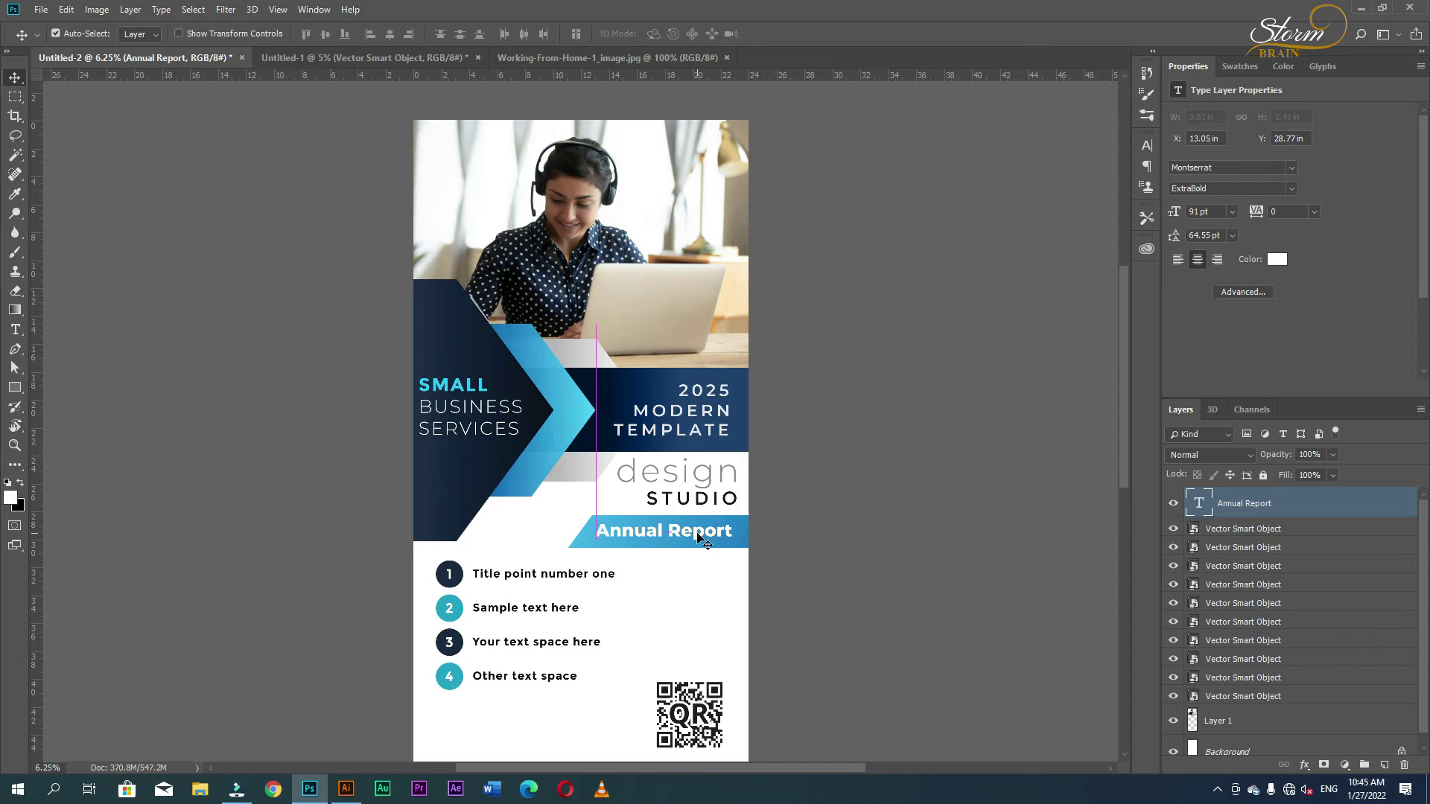
left_click(739, 541, "shift")
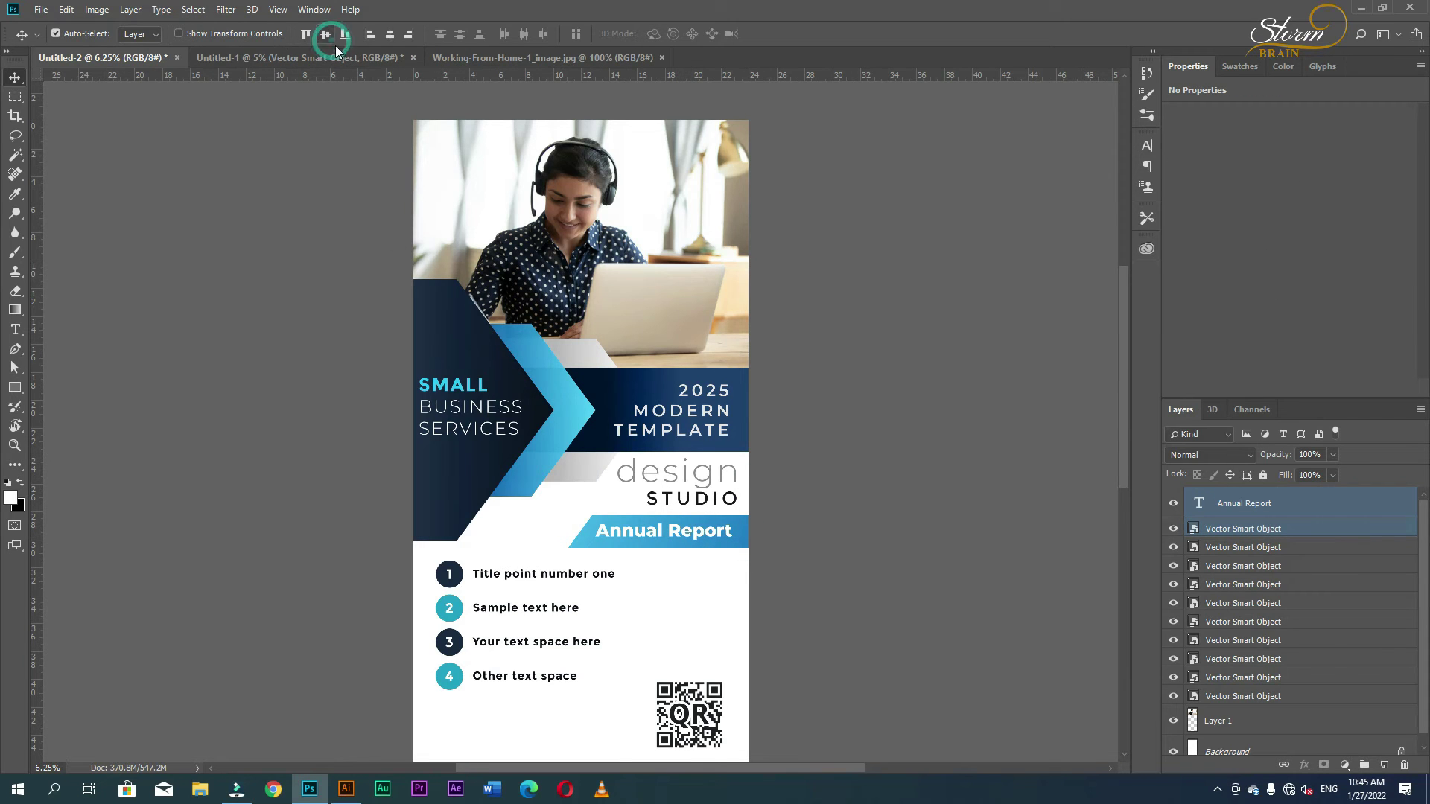
left_click(904, 673)
left_click(706, 531)
key("shift+Right")
key("shift+Right")
key("shift+Right")
key("shift+Right")
key("shift+Right")
key("shift+Right")
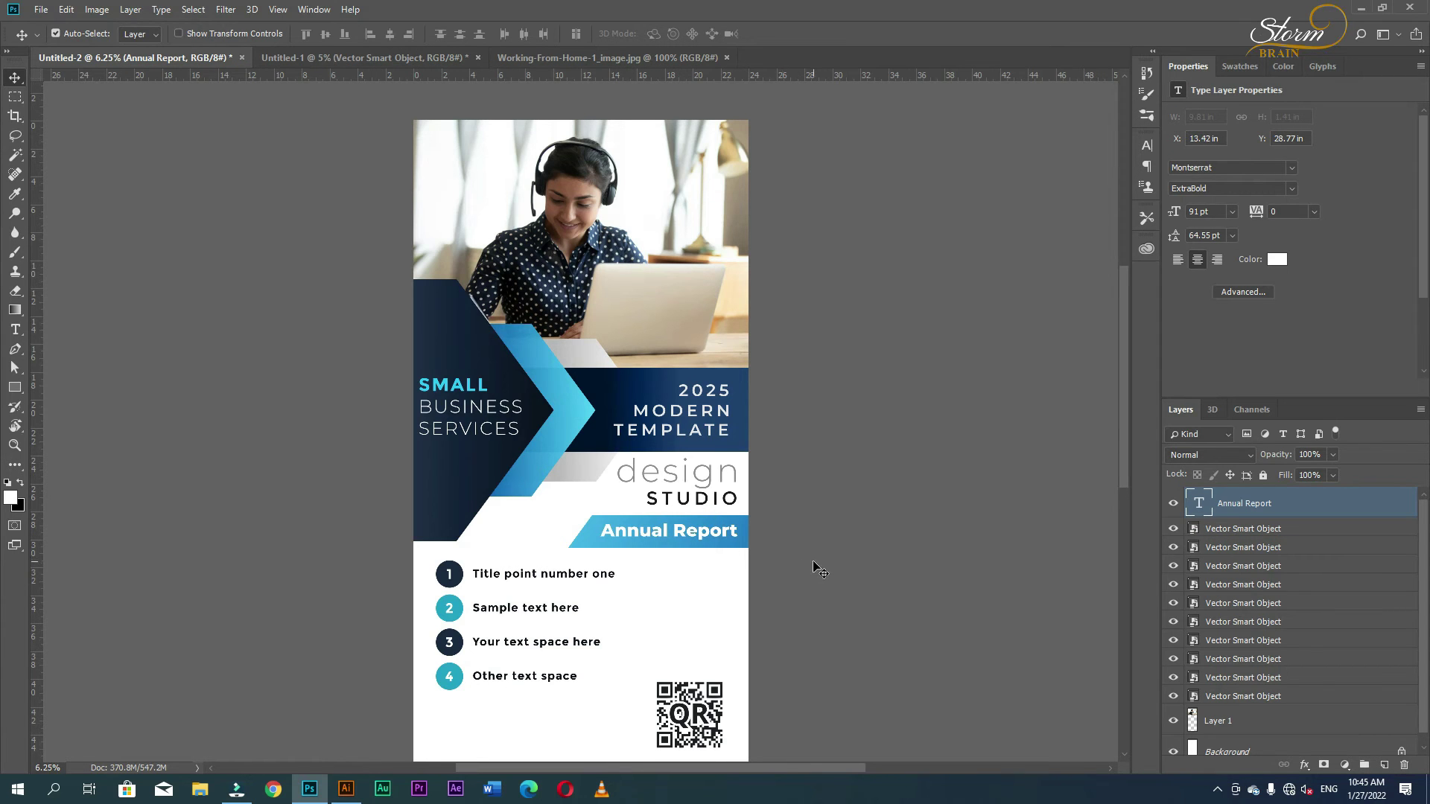
left_click(819, 570)
Step: Zoom out and drag the numbered list toward the bottom of the banner
scroll(795, 640, "down", 1)
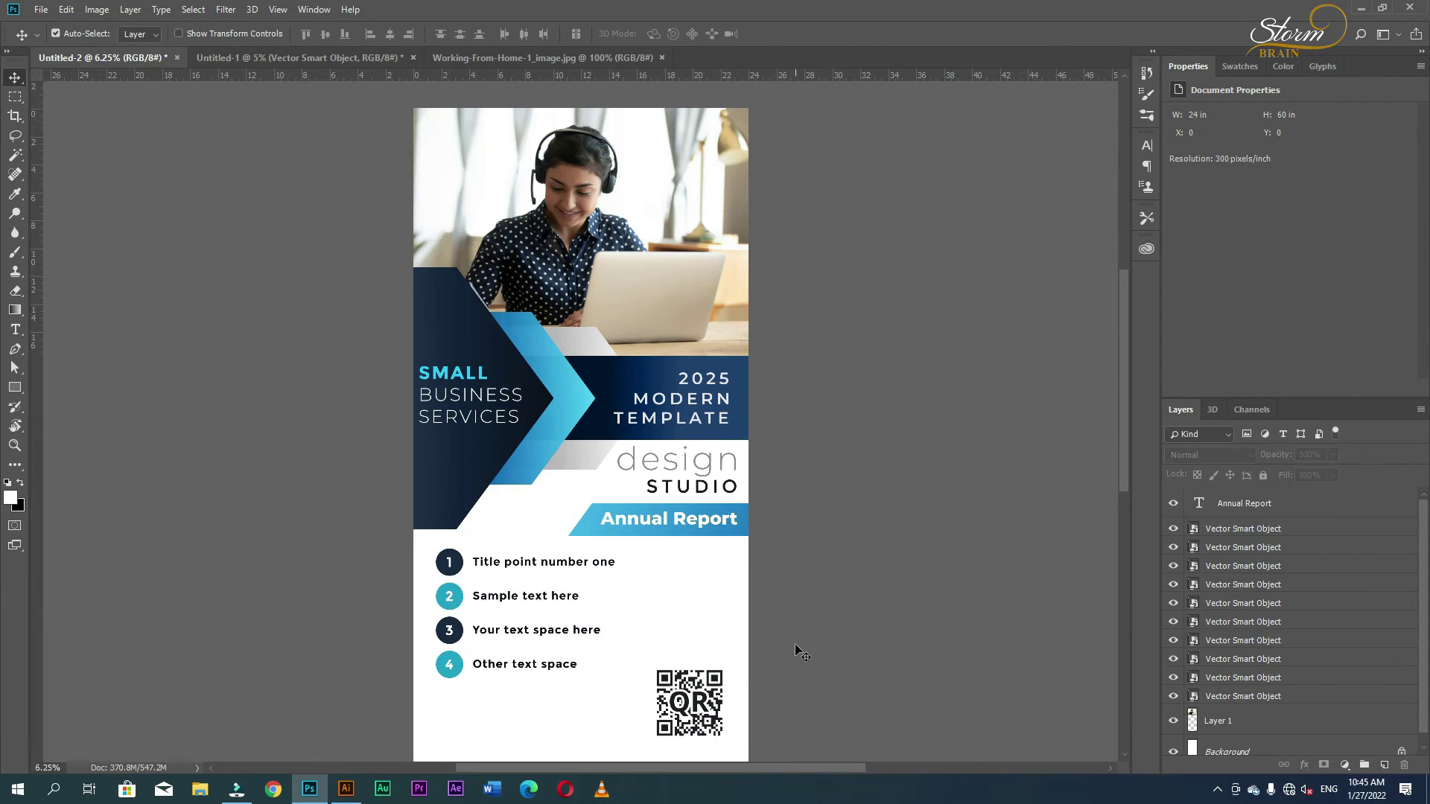
scroll(797, 656, "down", 2)
scroll(808, 689, "down", 2)
scroll(823, 697, "down", 2)
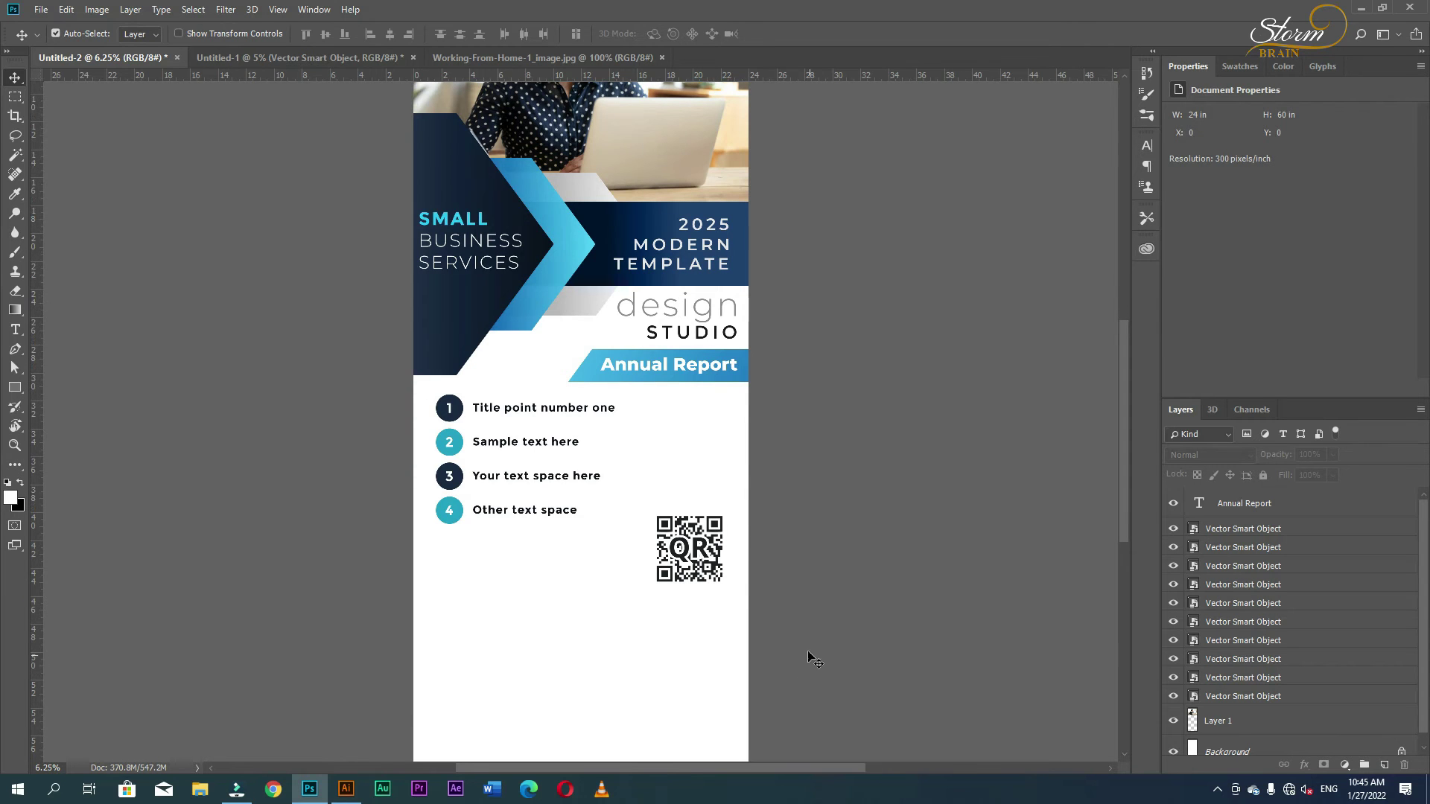
scroll(750, 591, "right", 1)
scroll(744, 581, "down", 2)
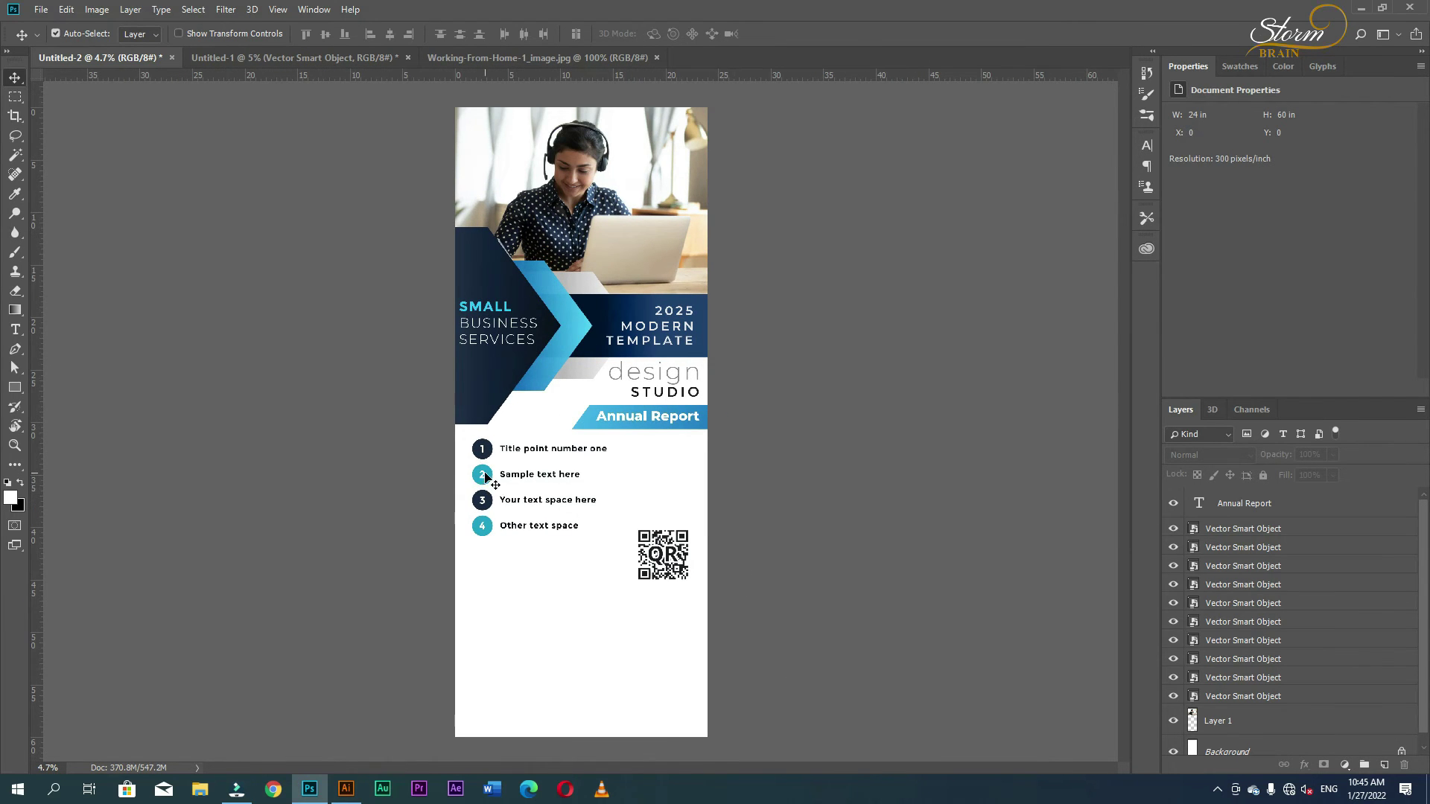
left_click_drag(485, 477, 485, 524)
left_click_drag(674, 552, 684, 677)
left_click_drag(511, 557, 483, 688)
Step: Enlarge the numbered list and move the QR code lower on the banner
key("ctrl+t")
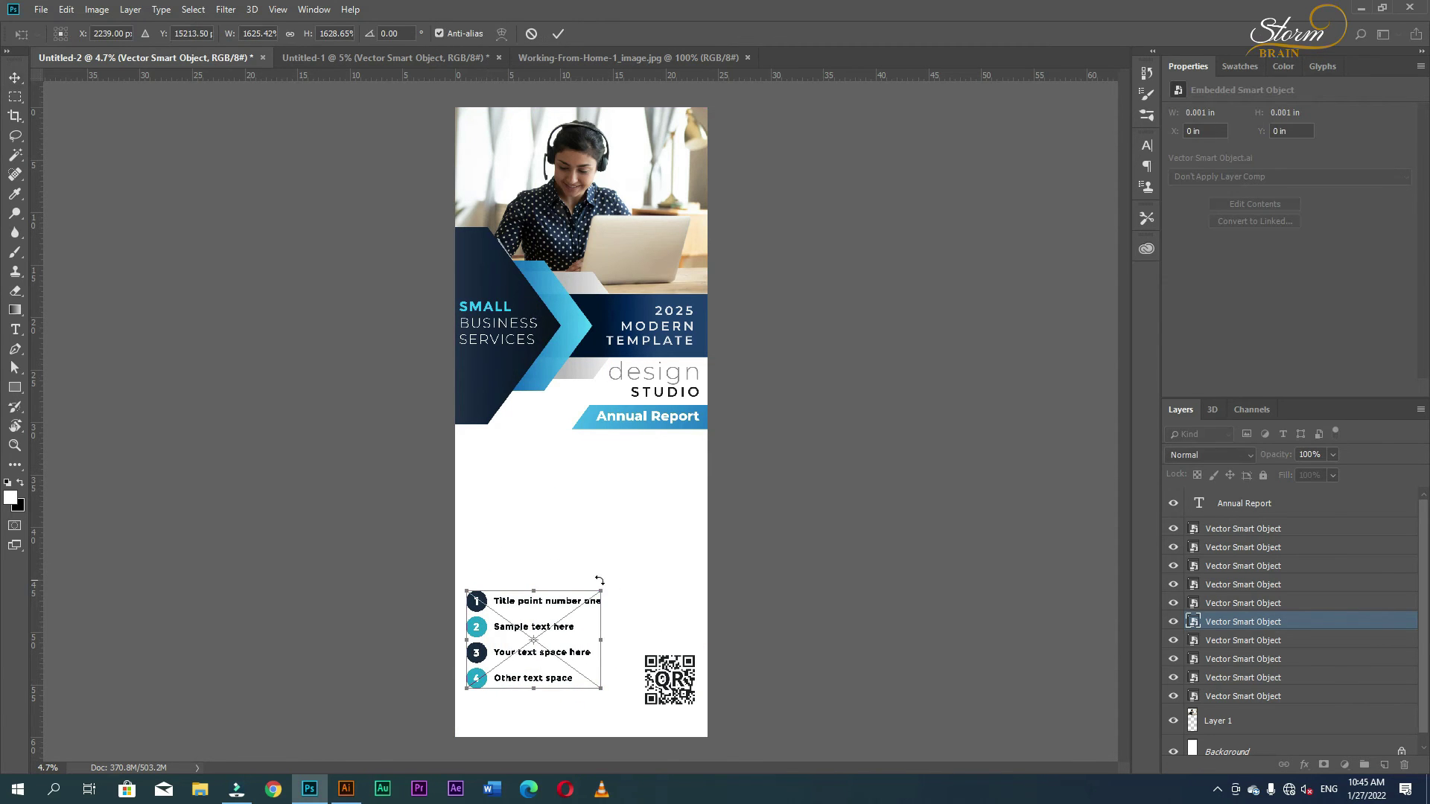
left_click_drag(605, 588, 691, 546)
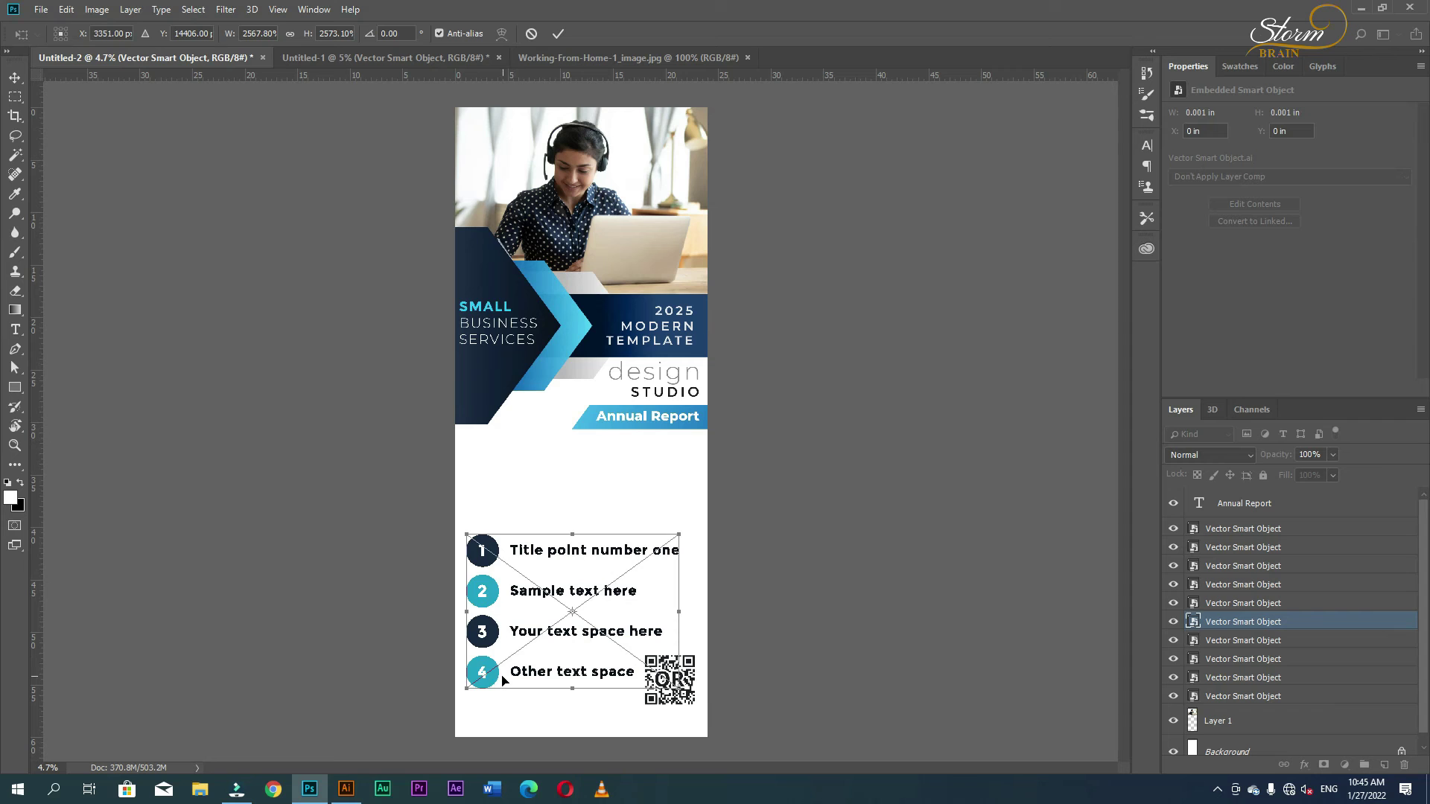
key("Return")
left_click_drag(690, 692, 702, 721)
key("shift+Up")
key("shift+Up")
key("shift+Up")
key("shift+Up")
key("shift+Up")
key("shift+Up")
key("shift+Up")
key("shift+Up")
key("shift+Up")
key("shift+Up")
key("shift+Up")
key("shift+Up")
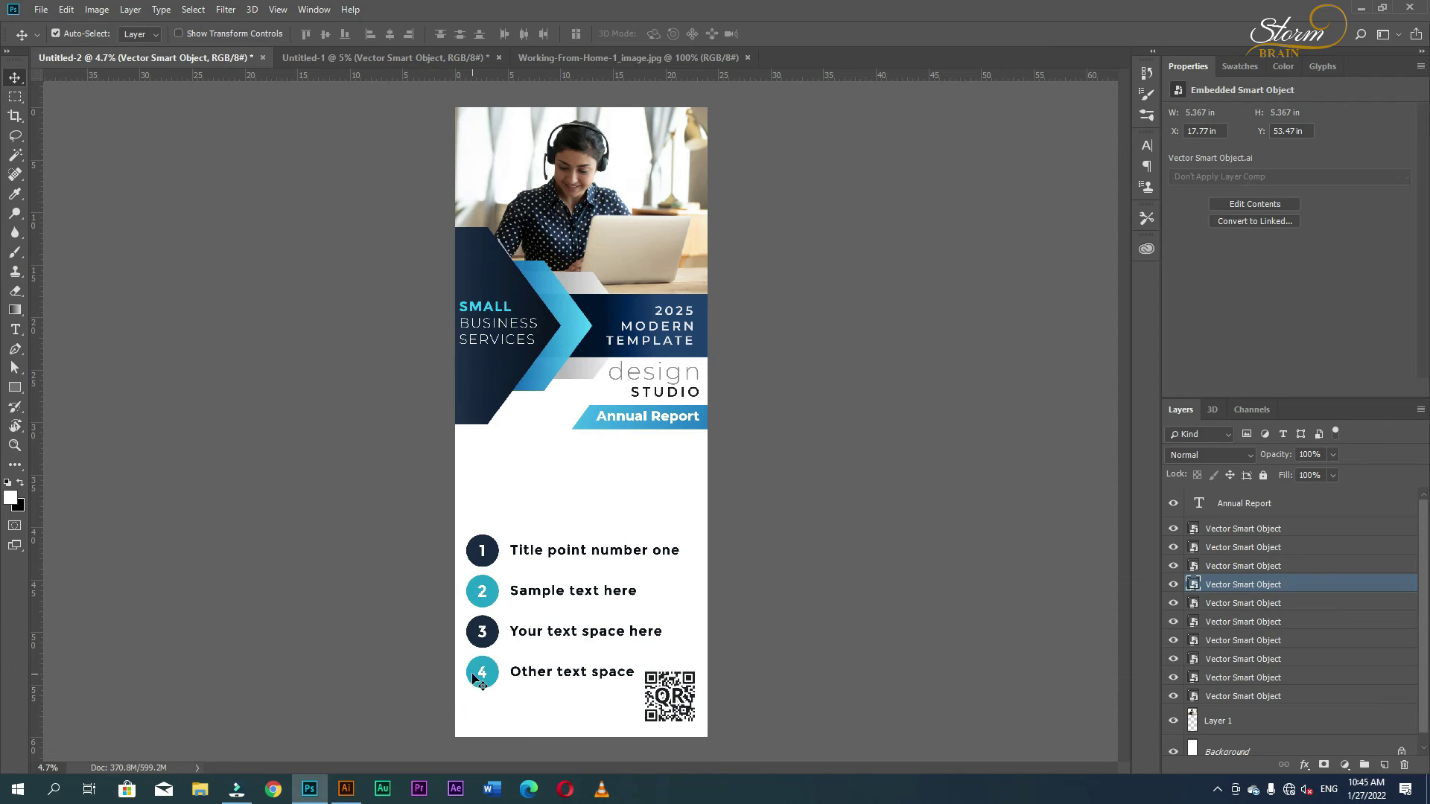
Step: Settle the numbered list near the bottom-left, nudged slightly right
left_click_drag(472, 674, 484, 698)
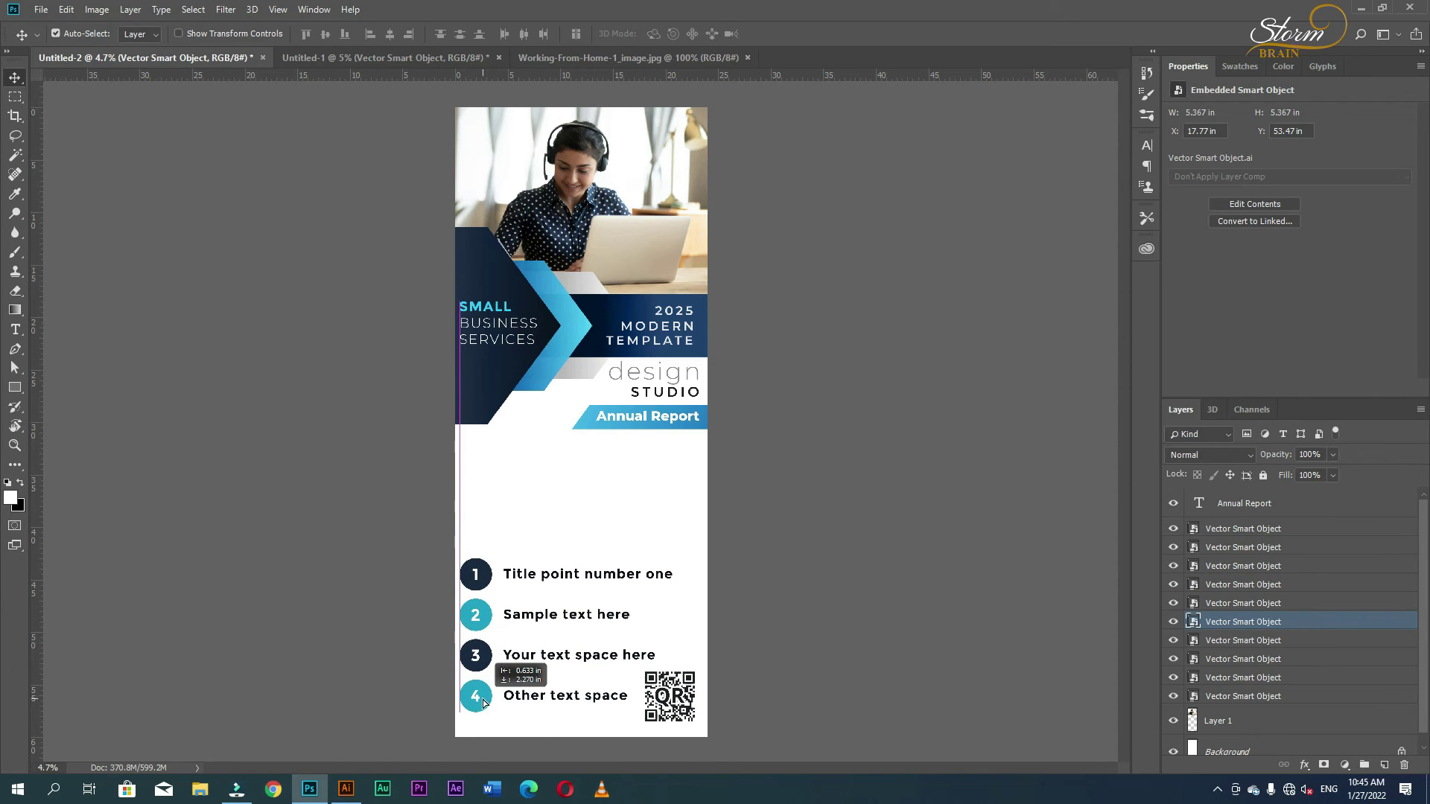
left_click_drag(484, 702, 483, 702)
key("shift+Right")
key("shift+Right")
key("shift+Right")
key("shift+Right")
key("shift+Right")
key("shift+Right")
key("shift+Right")
key("shift+Right")
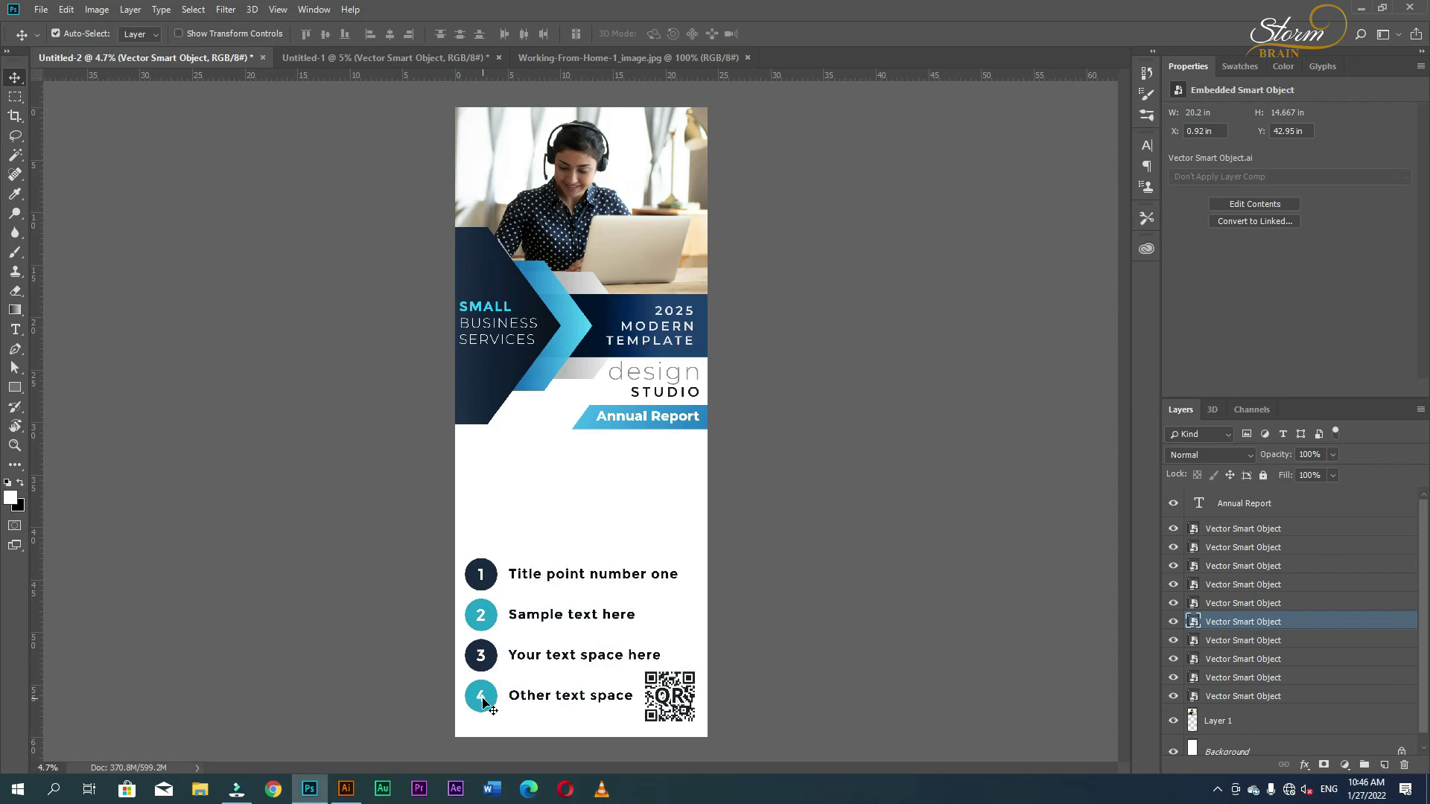
key("shift+Right")
key("shift+Right")
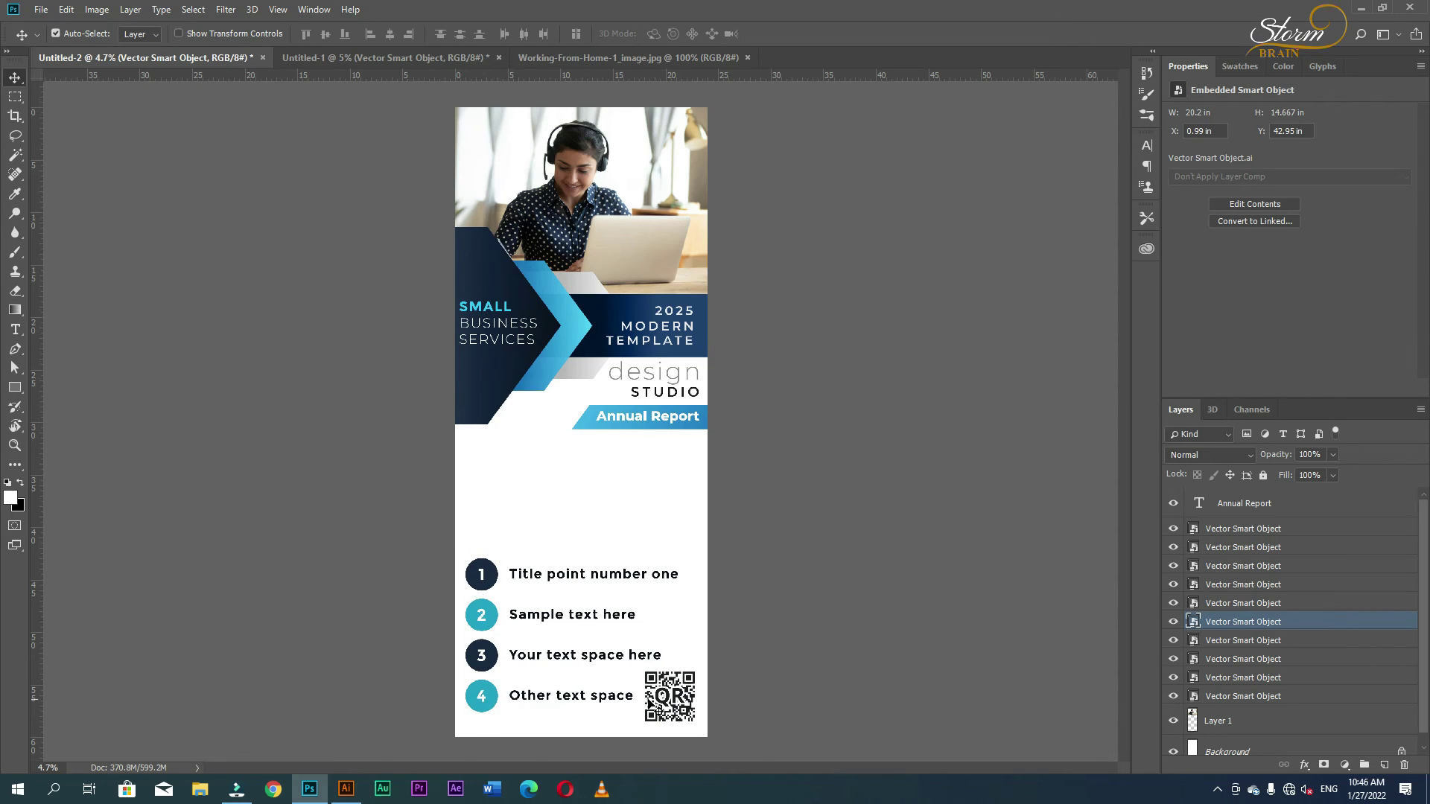
Step: Select the header shapes, smart objects and Annual Report text layer together
left_click(492, 406)
left_click(529, 380, "shift")
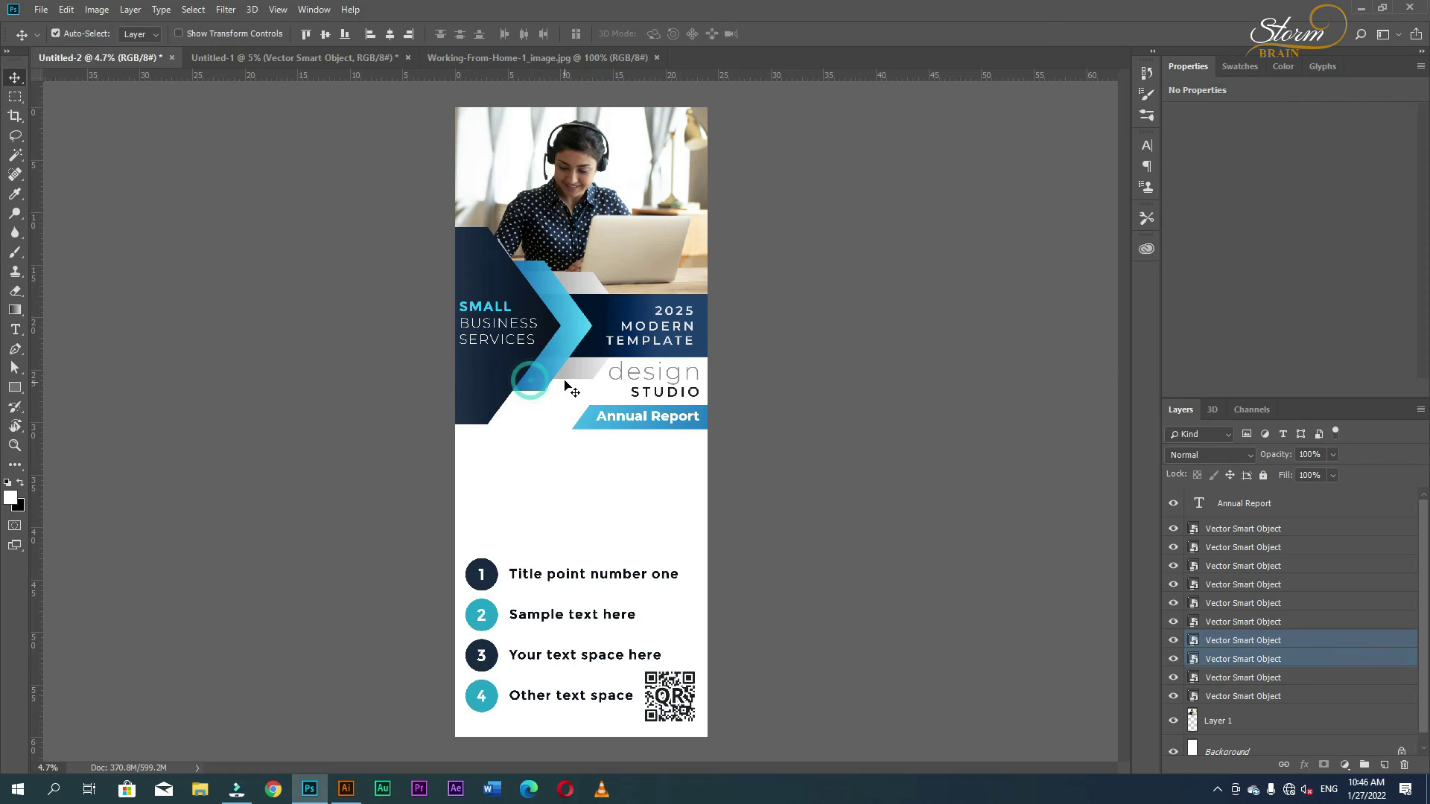
left_click(581, 376, "shift")
left_click(498, 339, "shift")
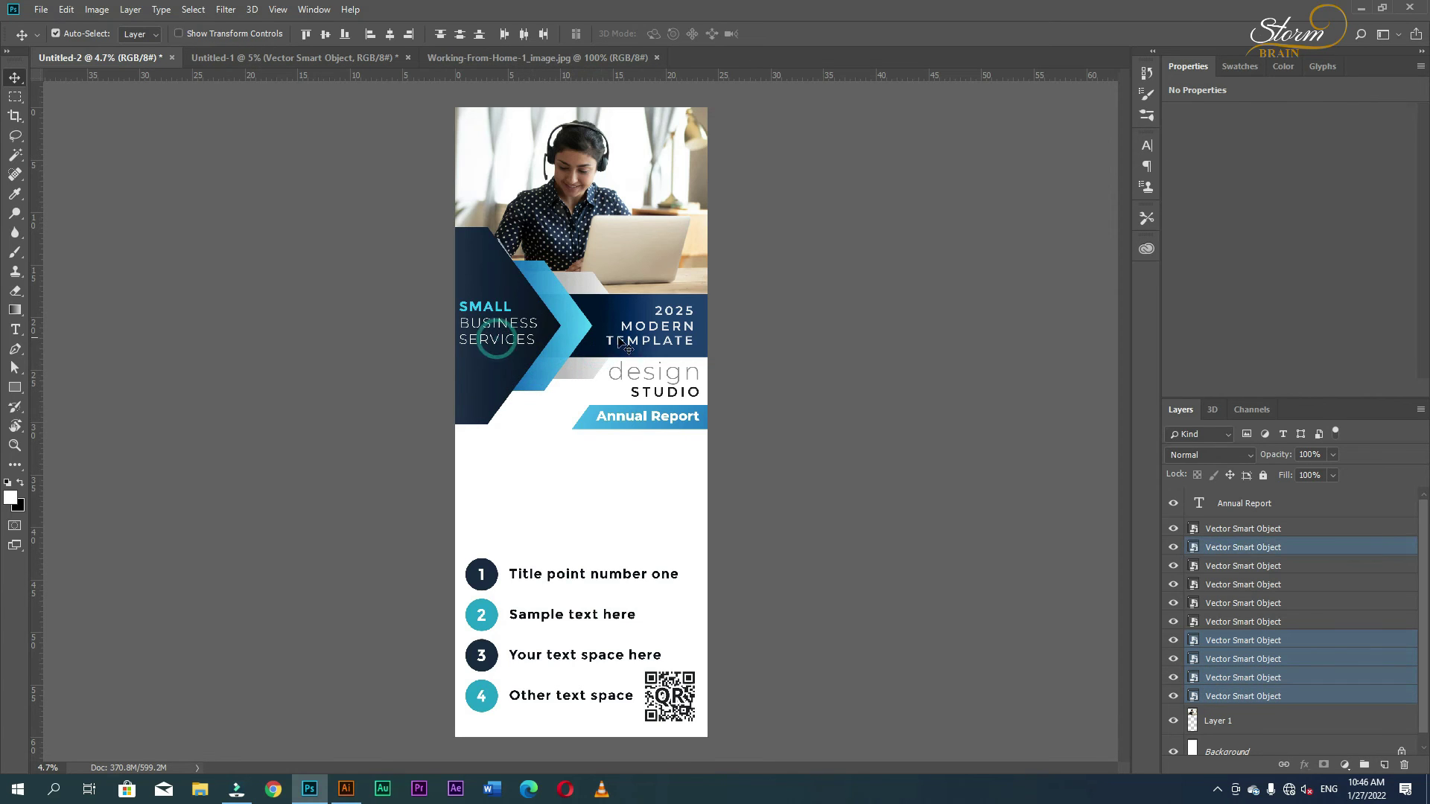
left_click(645, 344, "shift")
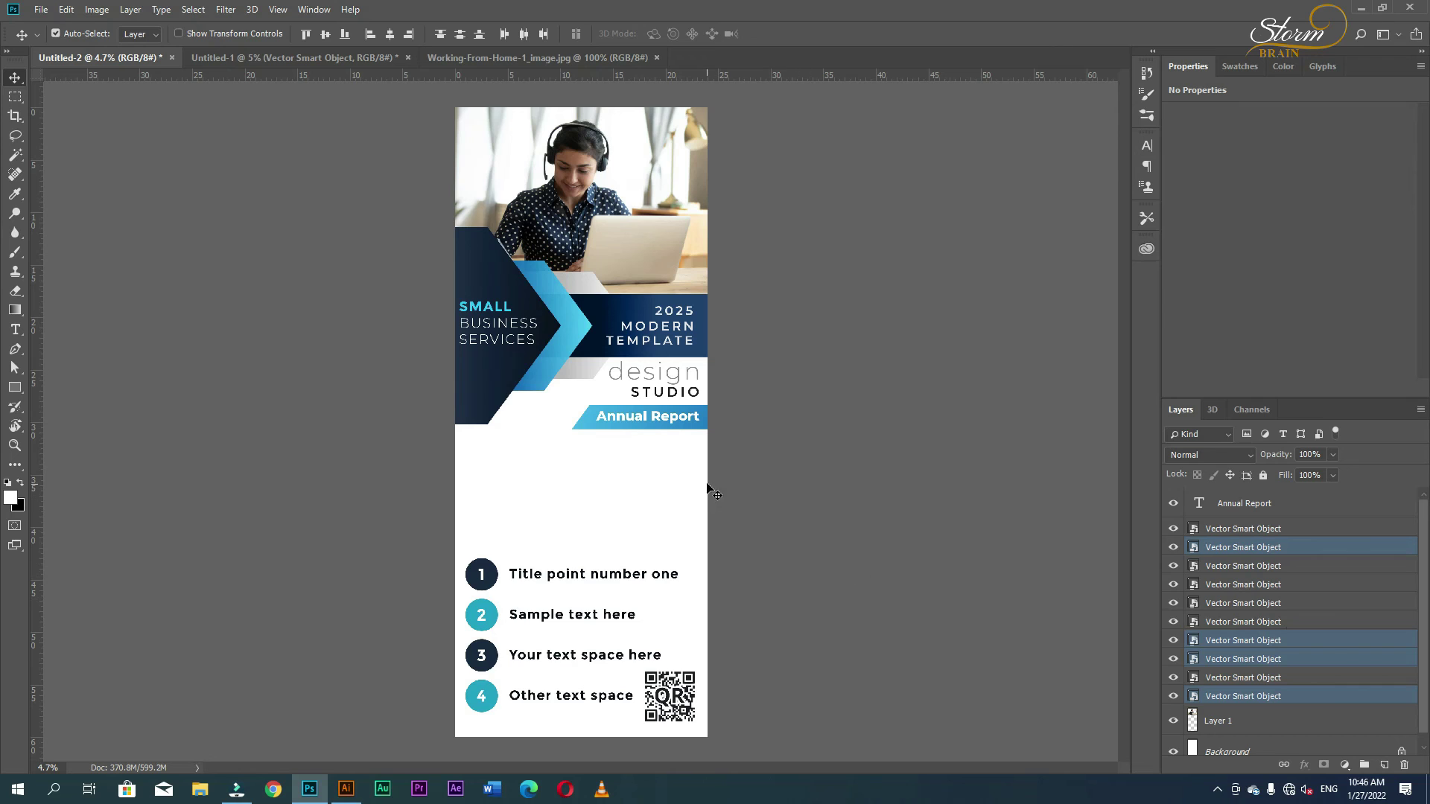
left_click(1248, 696)
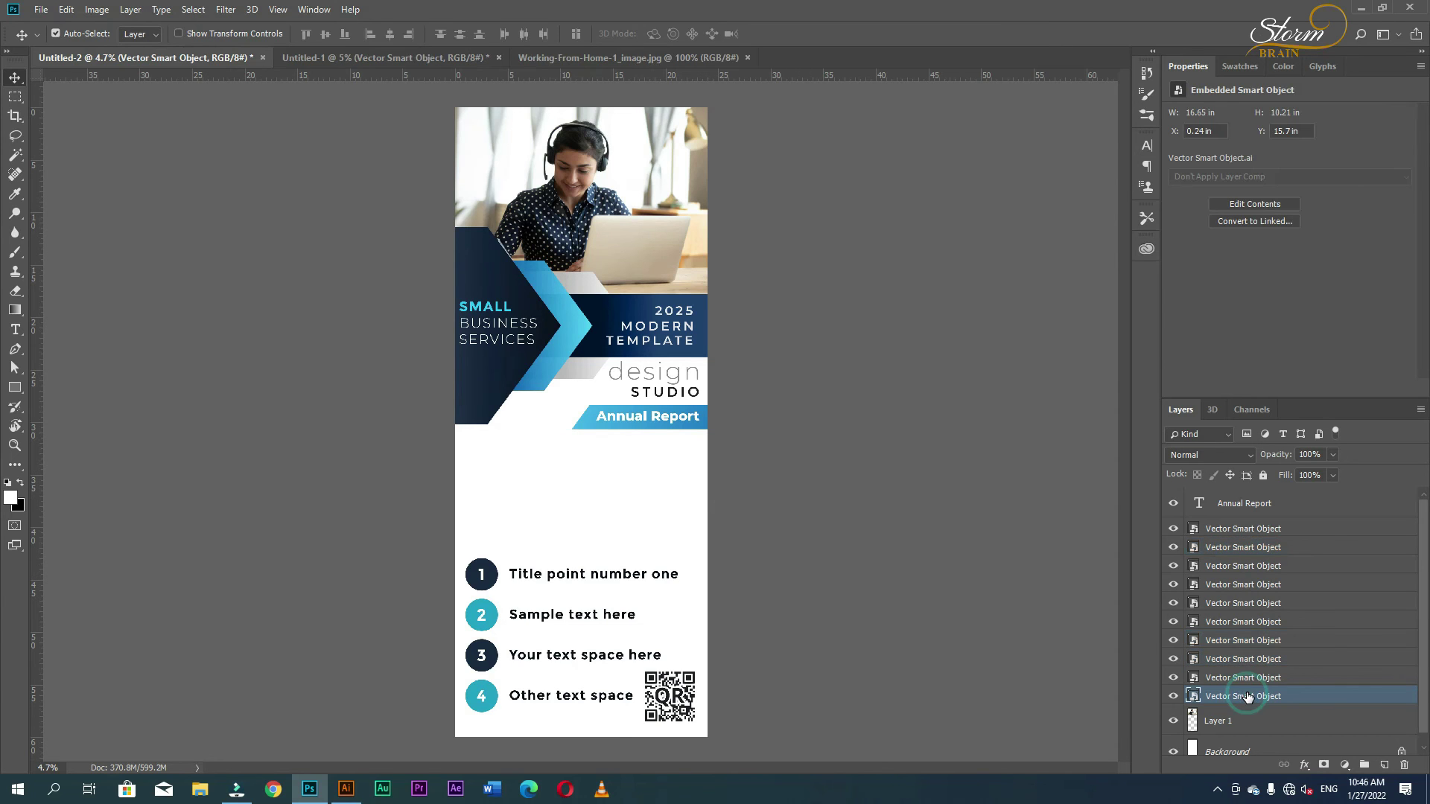
left_click(1244, 530, "shift")
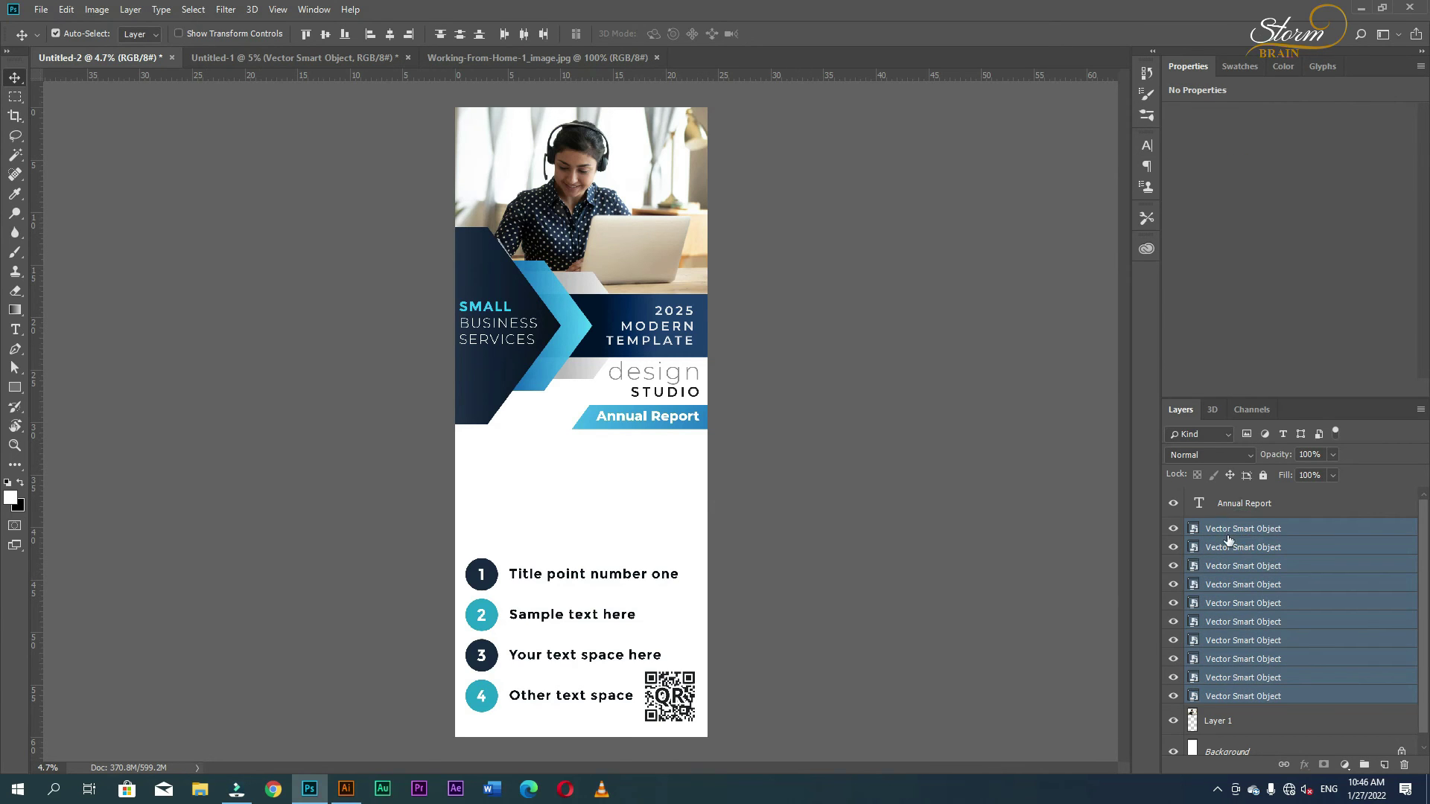
left_click(1229, 504, "ctrl")
Step: Exclude the numbered list and QR code, then shift the header group down
key("shift+Down")
key("shift+Down")
key("shift+Down")
key("shift+Down")
key("shift+Down")
key("shift+Down")
key("shift+Down")
key("shift+Down")
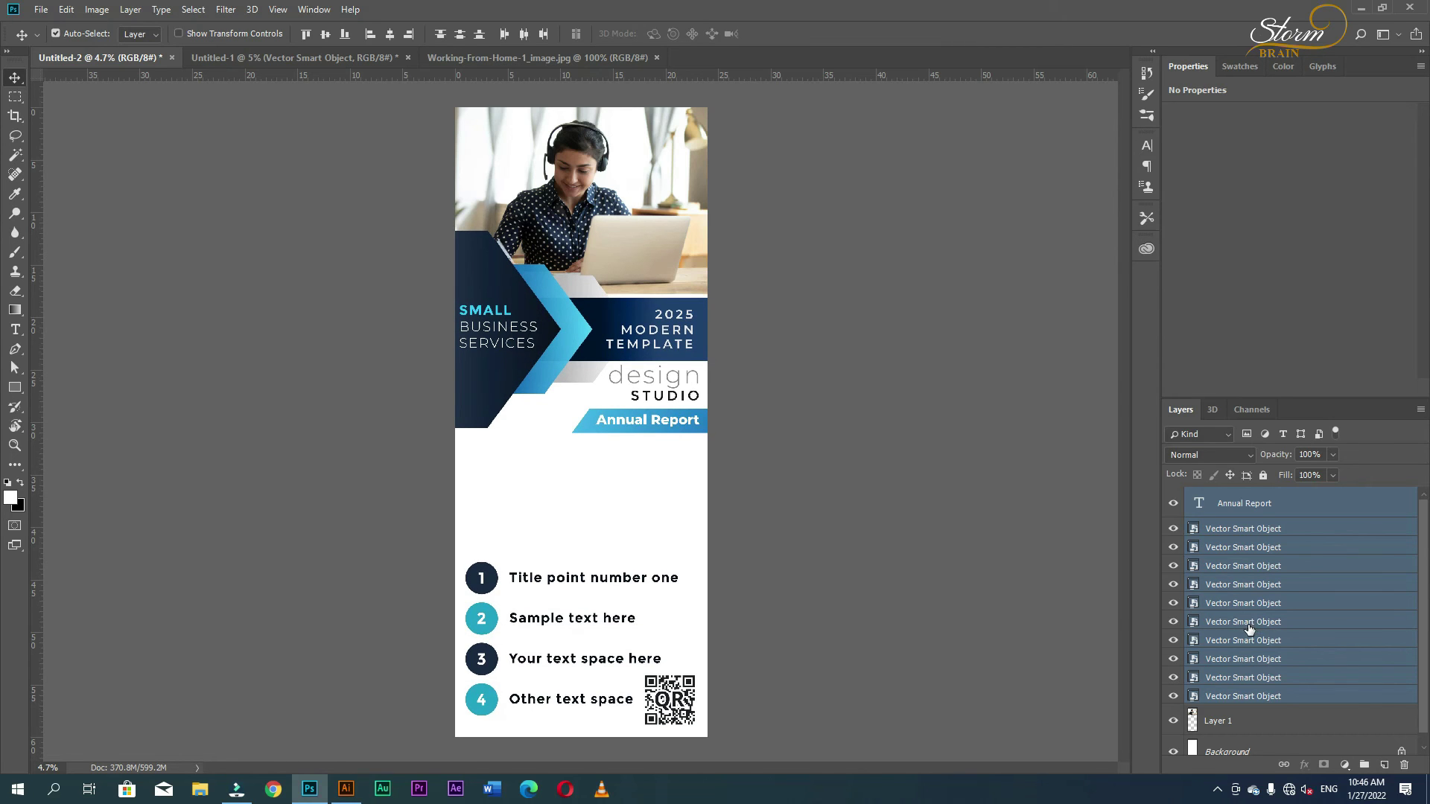
key("ctrl+z")
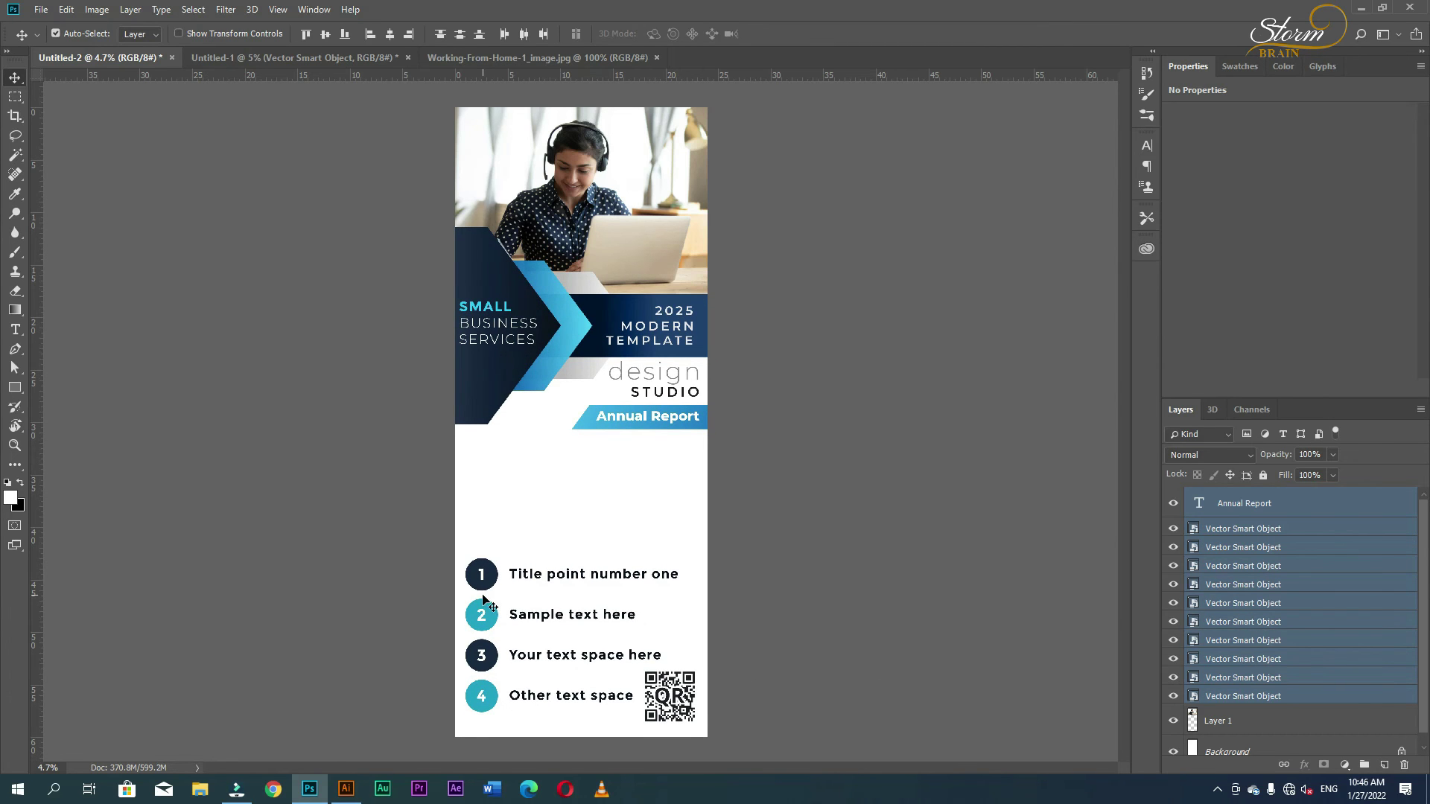
left_click(485, 579, "ctrl+shift")
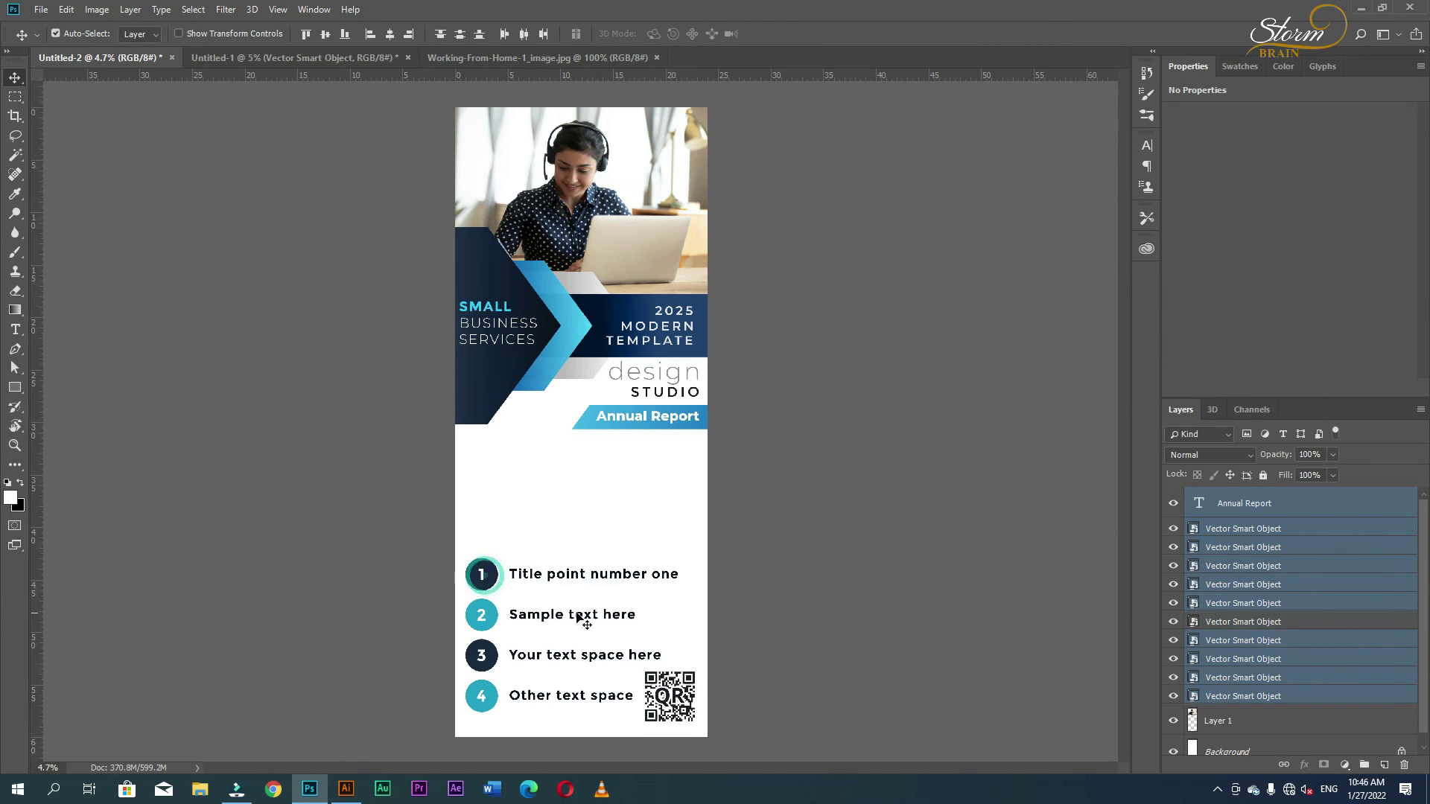
left_click(670, 696, "shift")
key("shift+Down")
key("shift+Down")
key("shift+Down")
key("shift+Down")
key("shift+Down")
key("shift+Down")
key("shift+Down")
key("shift+Down")
key("shift+Down")
key("shift+Down")
key("shift+Down")
key("shift+Down")
key("shift+Down")
key("shift+Down")
key("shift+Down")
key("shift+Down")
key("shift+Down")
key("shift+Down")
key("shift+Down")
key("shift+Down")
key("shift+Down")
key("shift+Down")
key("shift+Down")
key("shift+Down")
key("shift+Down")
key("shift+Down")
key("shift+Down")
key("shift+Down")
key("shift+Down")
key("shift+Down")
key("shift+Down")
key("shift+Down")
key("shift+Down")
key("shift+Down")
key("shift+Down")
key("shift+Down")
key("shift+Down")
key("shift+Down")
key("shift+Down")
key("shift+Down")
key("shift+Down")
key("shift+Down")
key("shift+Down")
key("shift+Down")
key("shift+Down")
key("shift+Down")
key("shift+Down")
key("shift+Down")
key("shift+Down")
key("shift+Down")
key("shift+Down")
key("shift+Down")
key("shift+Down")
key("shift+Down")
key("shift+Down")
key("shift+Down")
key("shift+Down")
key("shift+Down")
key("shift+Down")
key("shift+Down")
key("shift+Down")
key("shift+Down")
key("shift+Down")
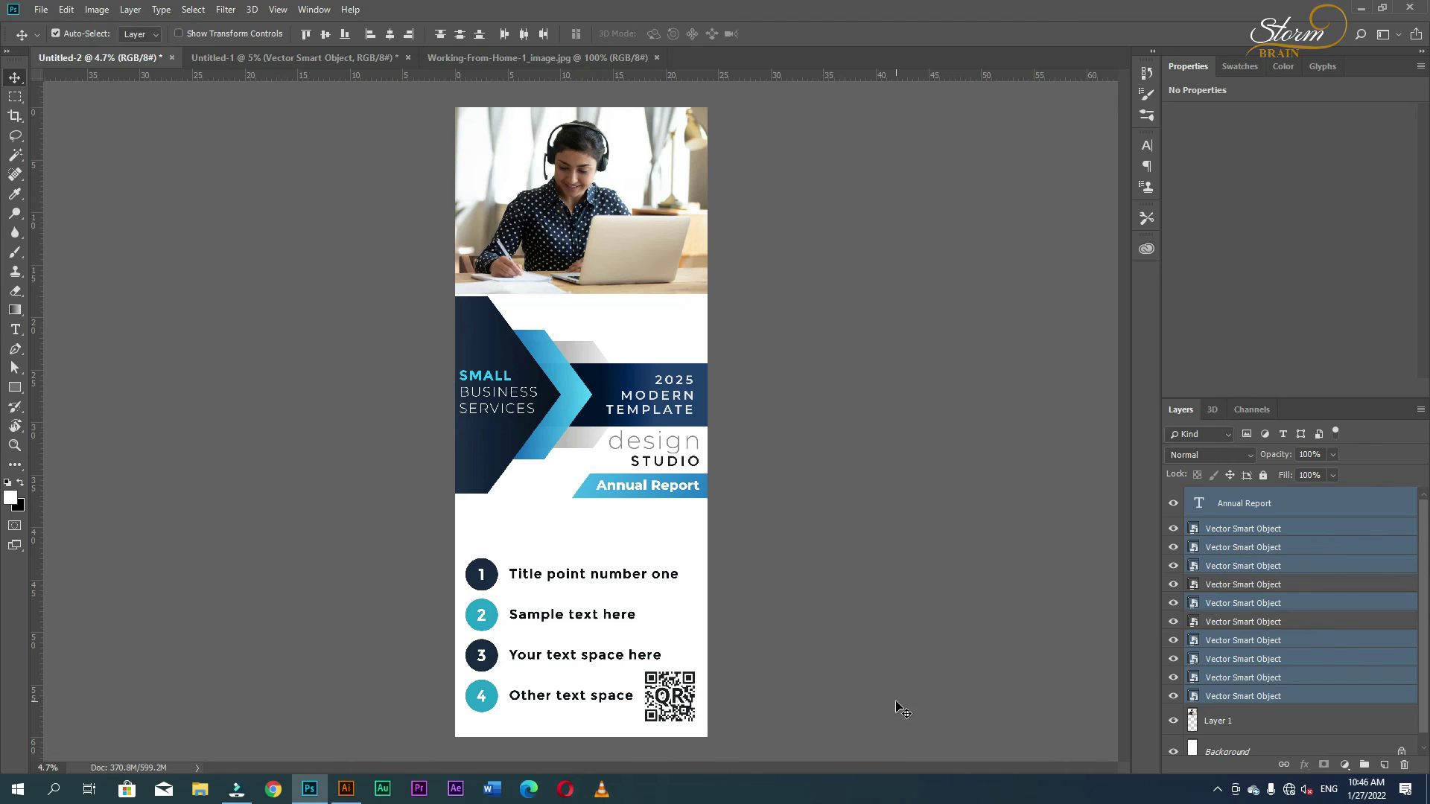
Step: Move the Annual Report stripe and text lower and scale them to about 156%
left_click(923, 642)
left_click(702, 486)
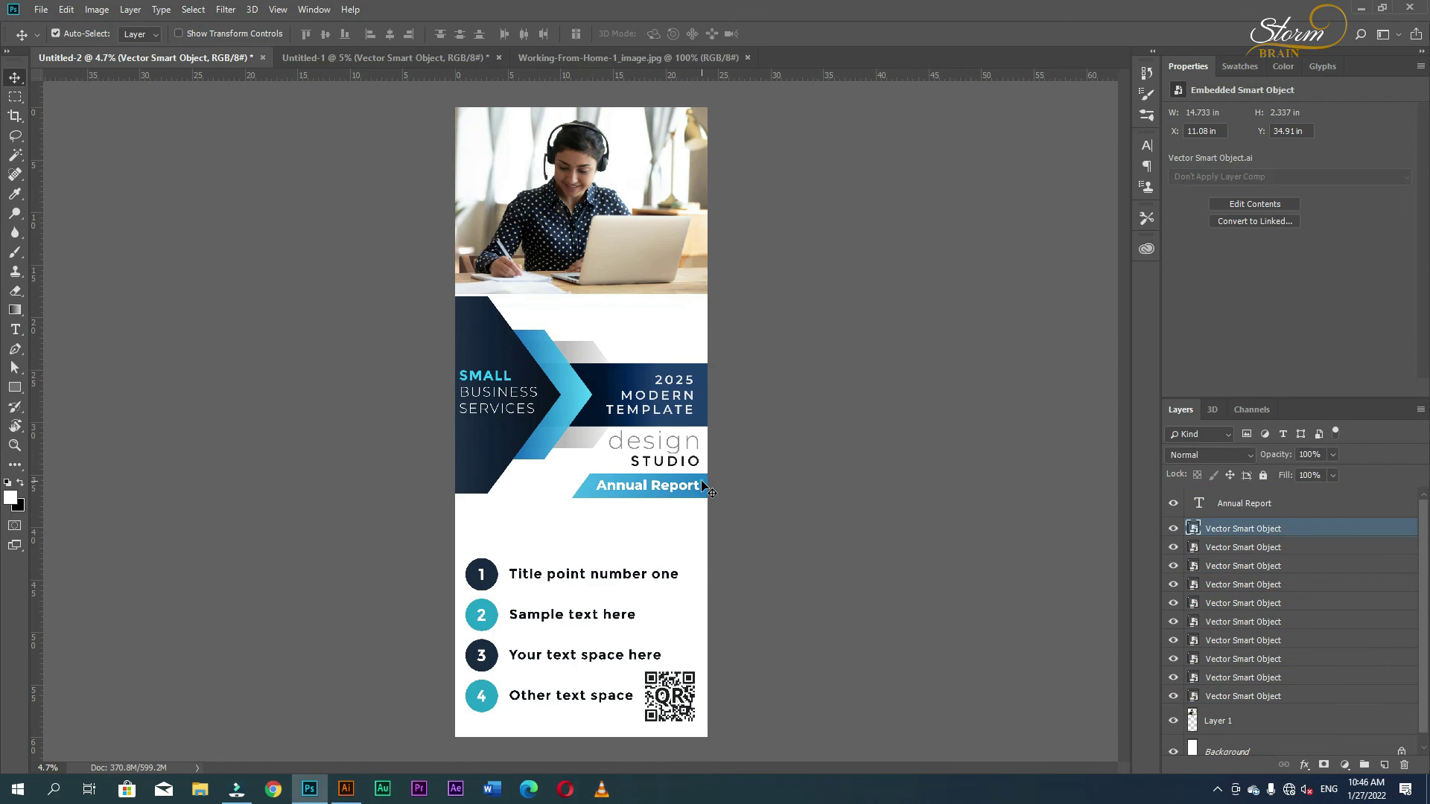
left_click(697, 489, "shift")
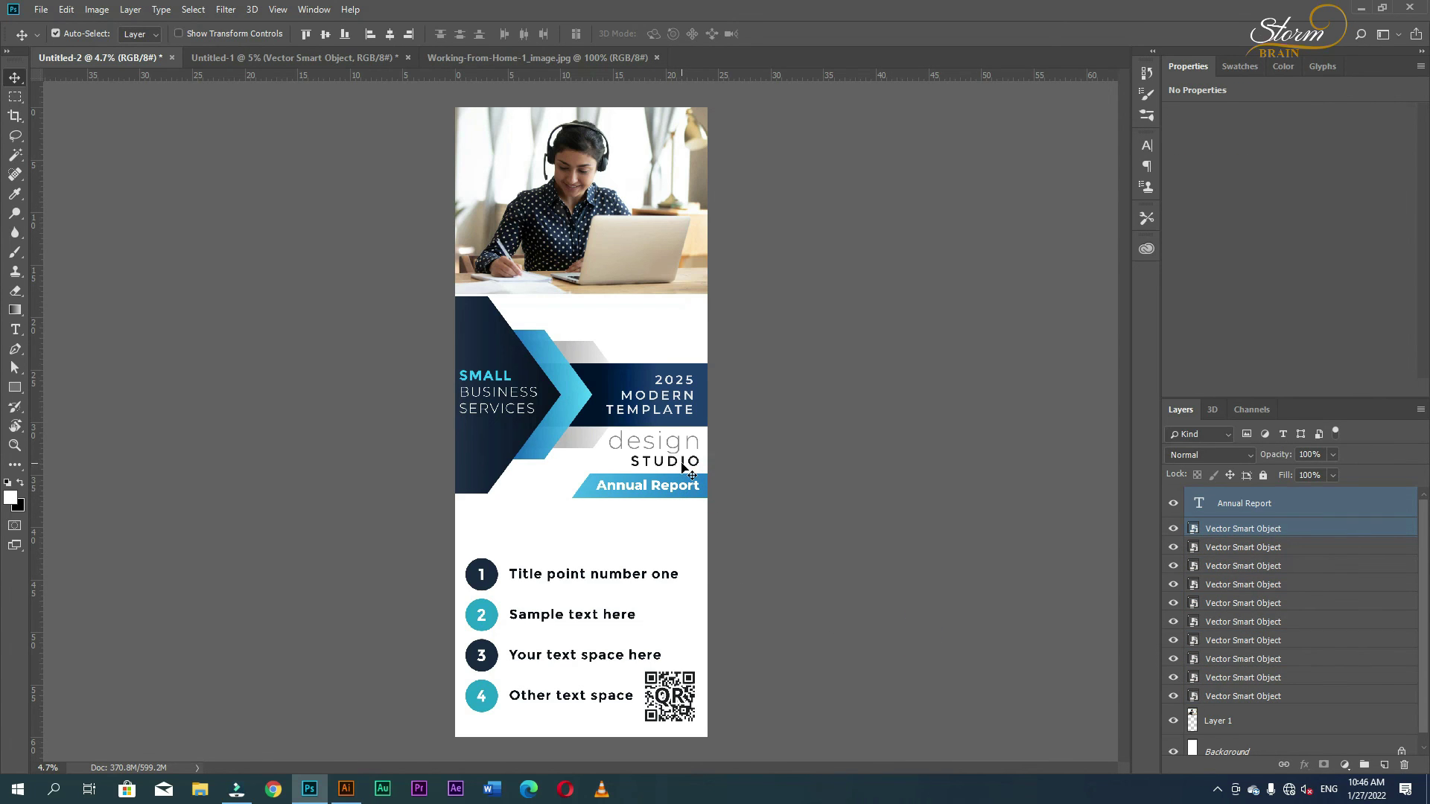
key("shift+Down")
key("shift+Down")
key("shift+Down")
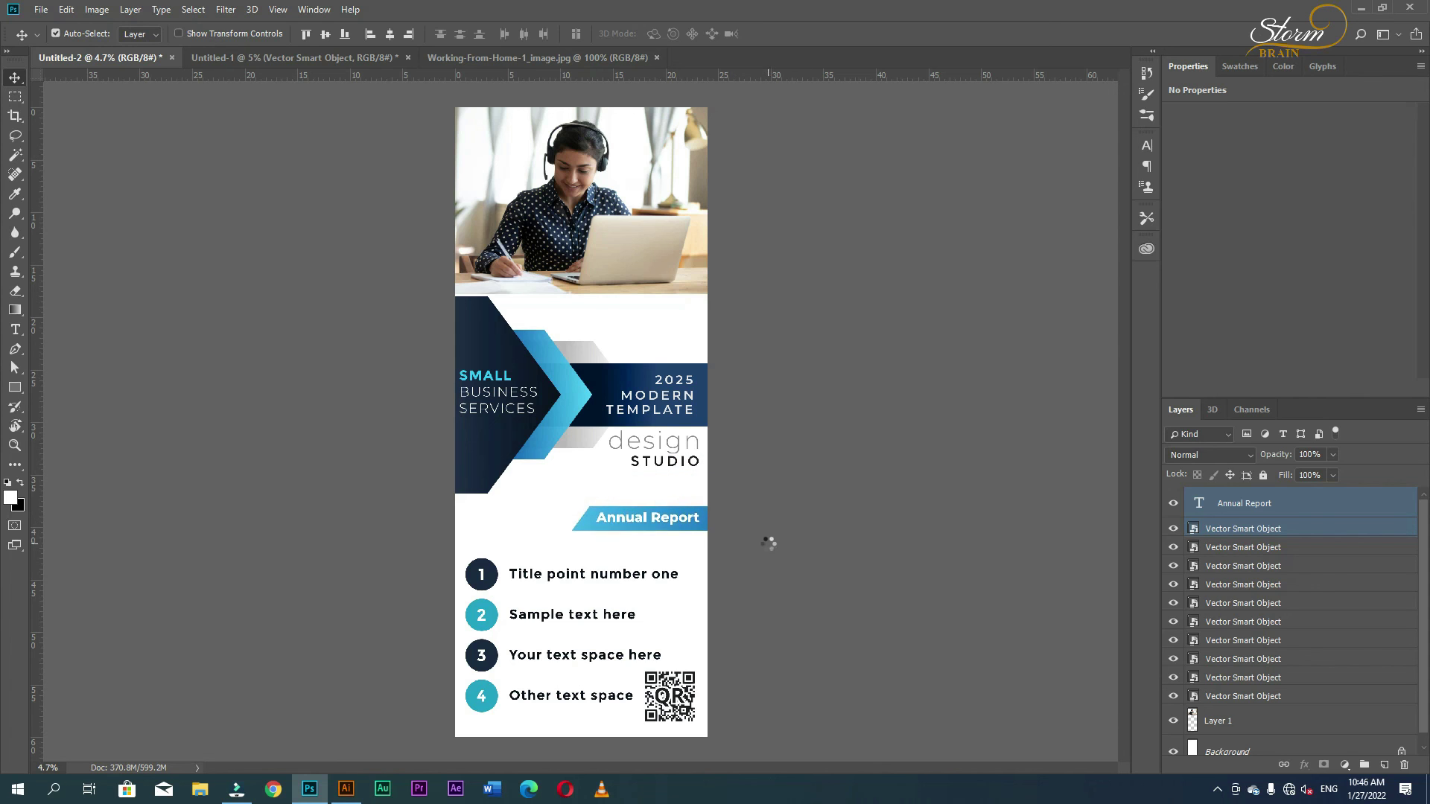
key("ctrl")
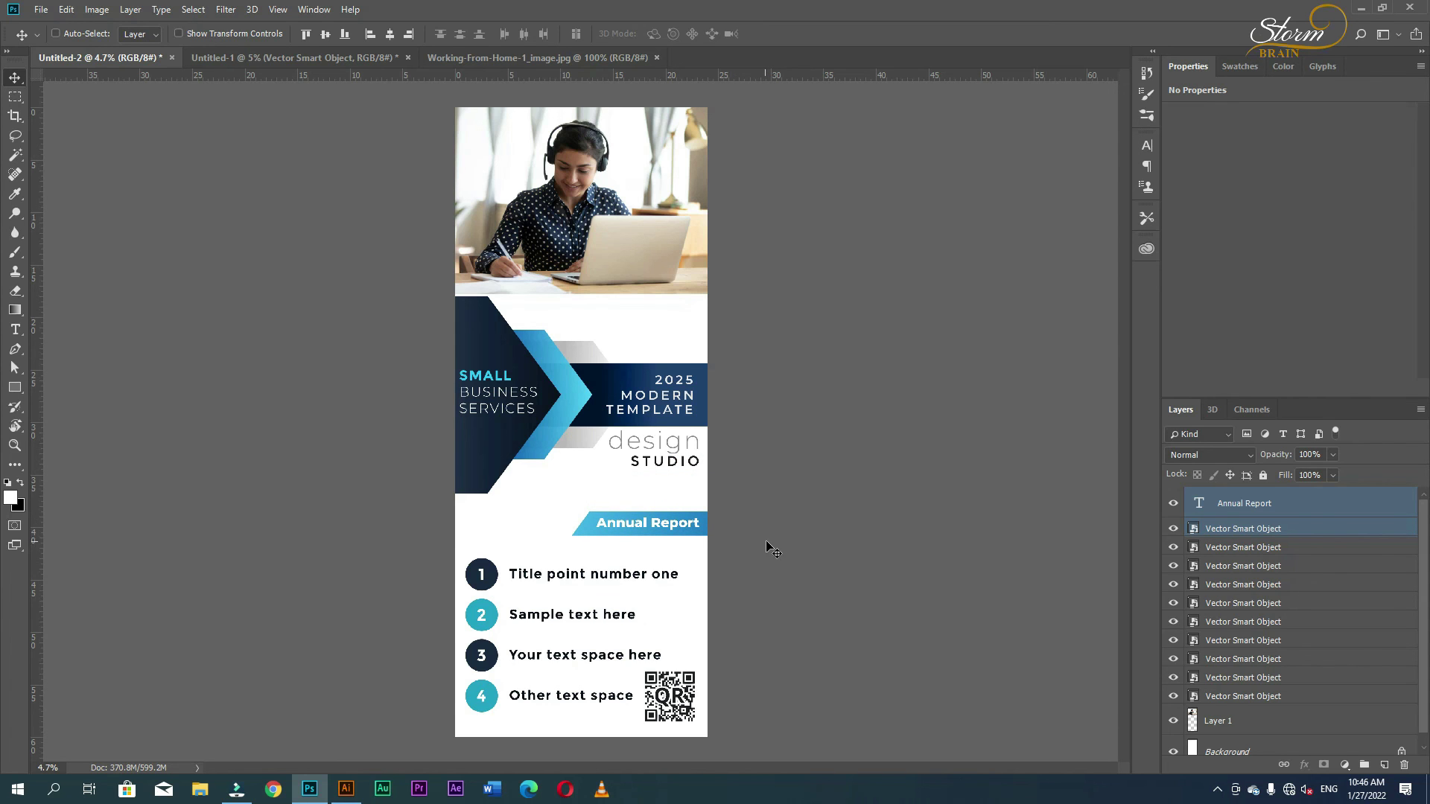
key("ctrl+t")
left_click_drag(561, 501, 479, 470)
left_click_drag(548, 522, 560, 529)
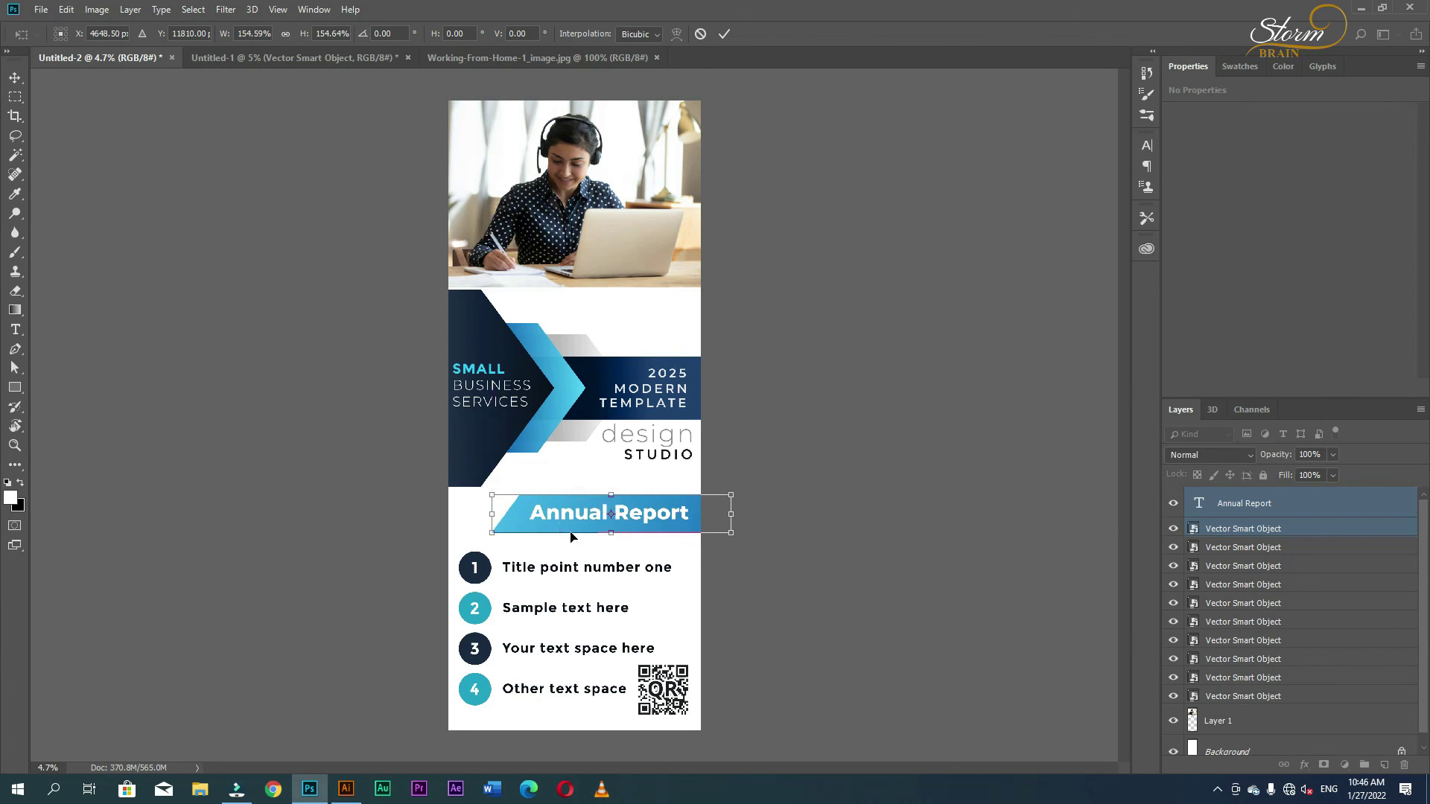
key("Return")
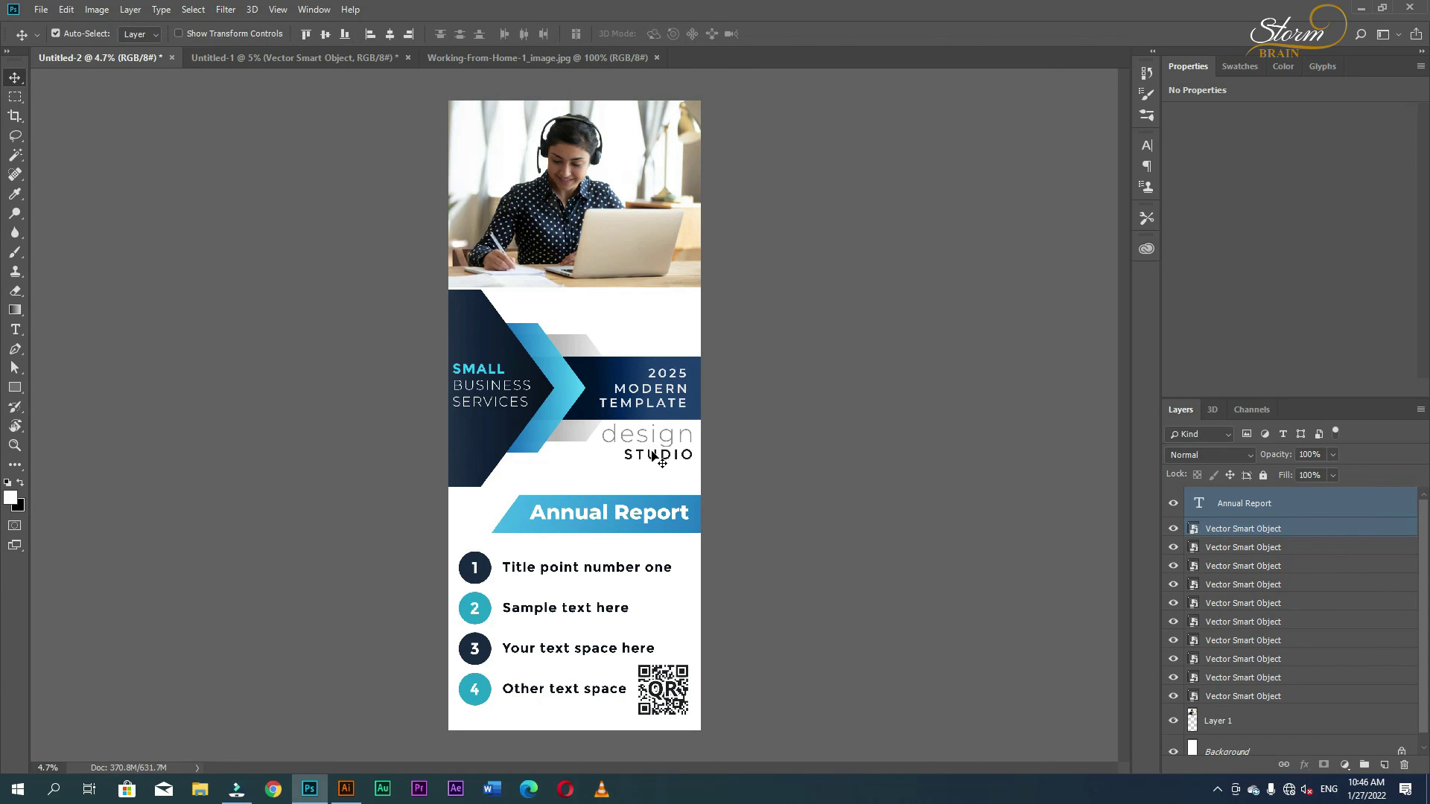
left_click(653, 456)
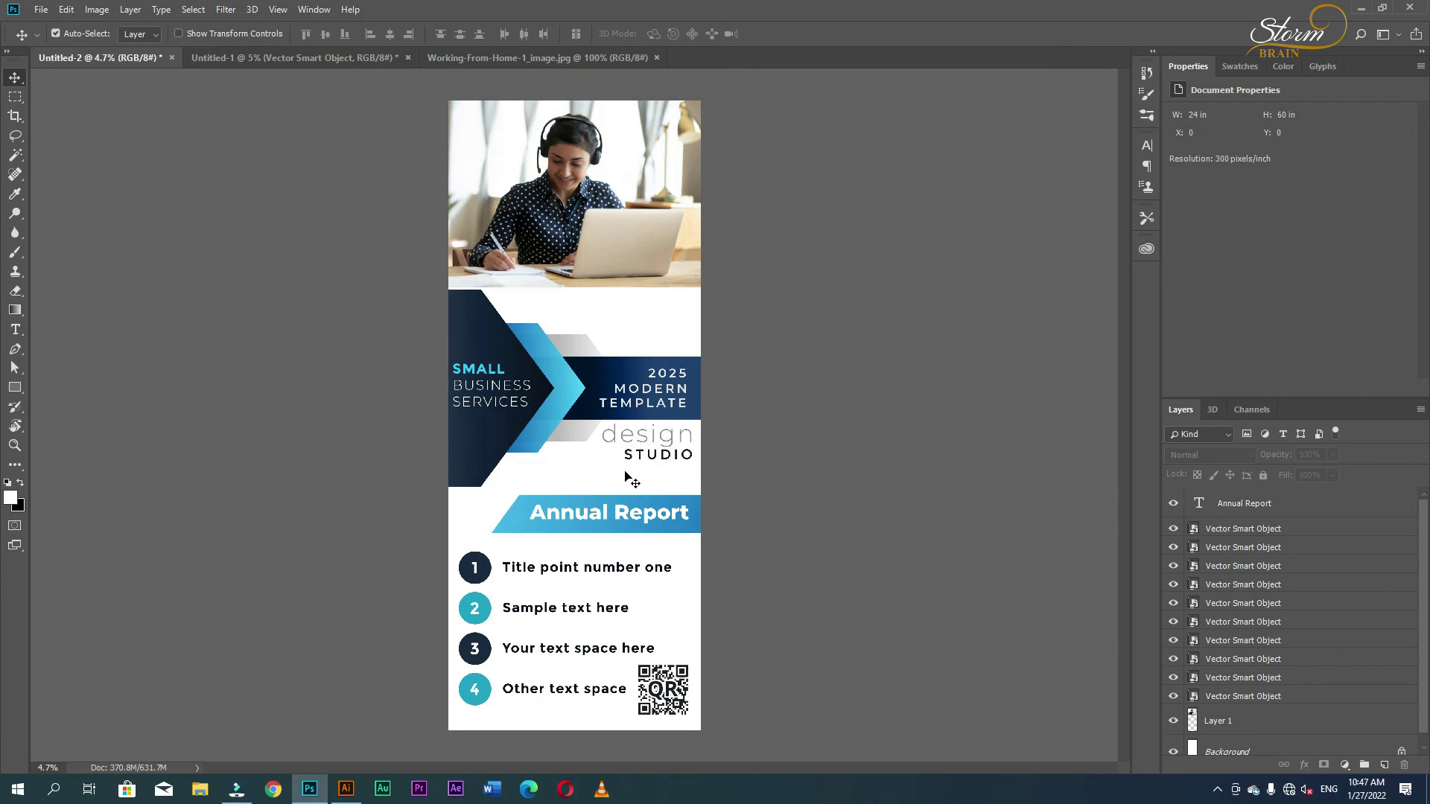
Step: Reposition and slightly enlarge the design STUDIO logo, nudging it right and up above the stripe
left_click(646, 459)
mouse_move(641, 456)
left_mouse_down()
mouse_move(604, 485)
mouse_move(692, 432)
mouse_move(680, 442)
left_mouse_up()
key("ctrl+t")
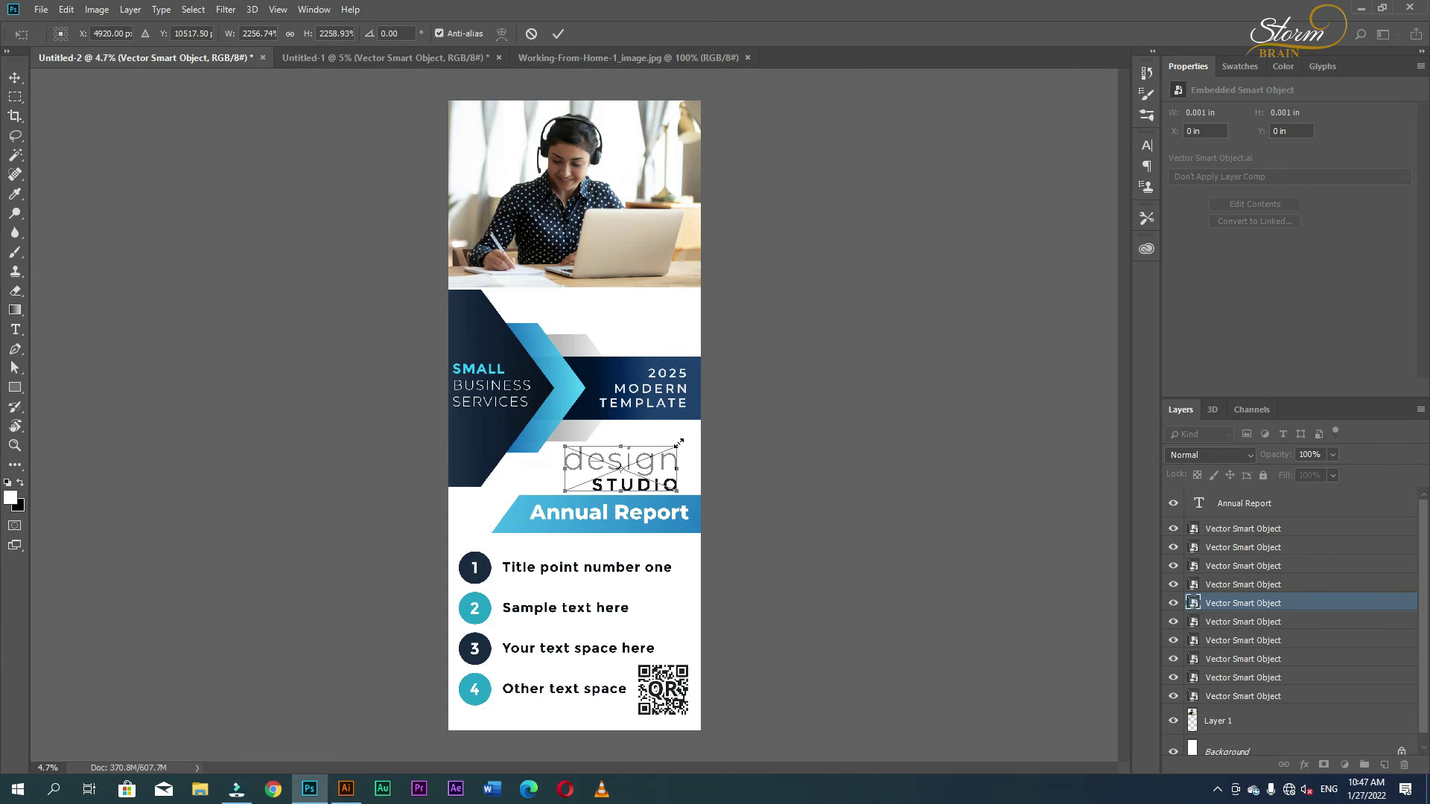
key("Return")
key("shift+Right")
key("shift+Right")
key("shift+Right")
key("shift+Right")
key("shift+Right")
key("shift+Right")
key("shift+Right")
key("shift+Right")
key("shift+Right")
key("shift+Right")
key("shift+Right")
key("shift+Right")
key("shift+Right")
key("shift+Right")
key("shift+Right")
key("shift+Up")
key("shift+Up")
key("shift+Up")
key("shift+Up")
key("shift+Up")
key("shift+Up")
key("shift+Up")
key("shift+Up")
key("shift+Up")
key("shift+Up")
key("shift+Up")
left_click(778, 482)
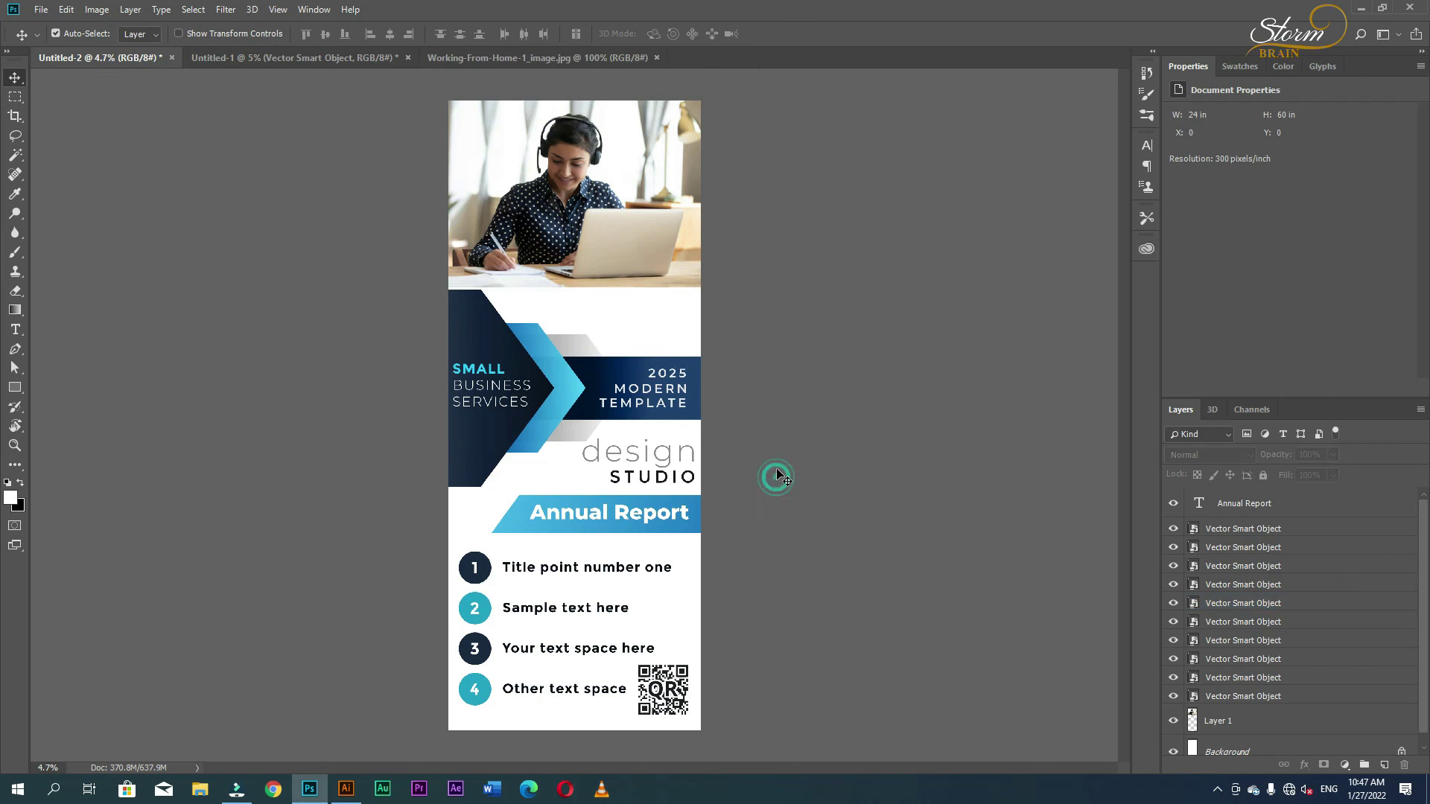
left_click(662, 275)
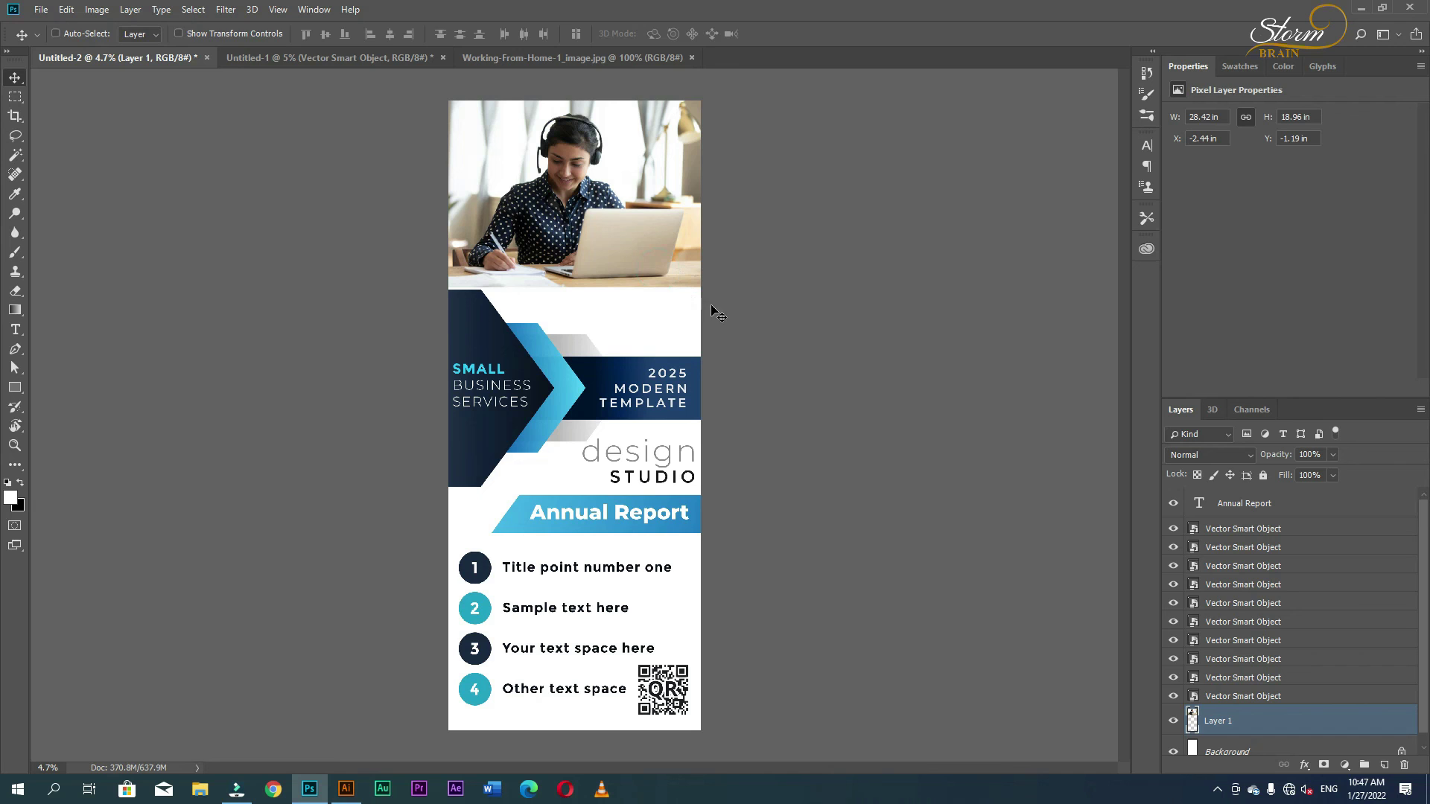
Step: Scale the woman-at-laptop photo to about 133% and shift it left and down
key("ctrl+t")
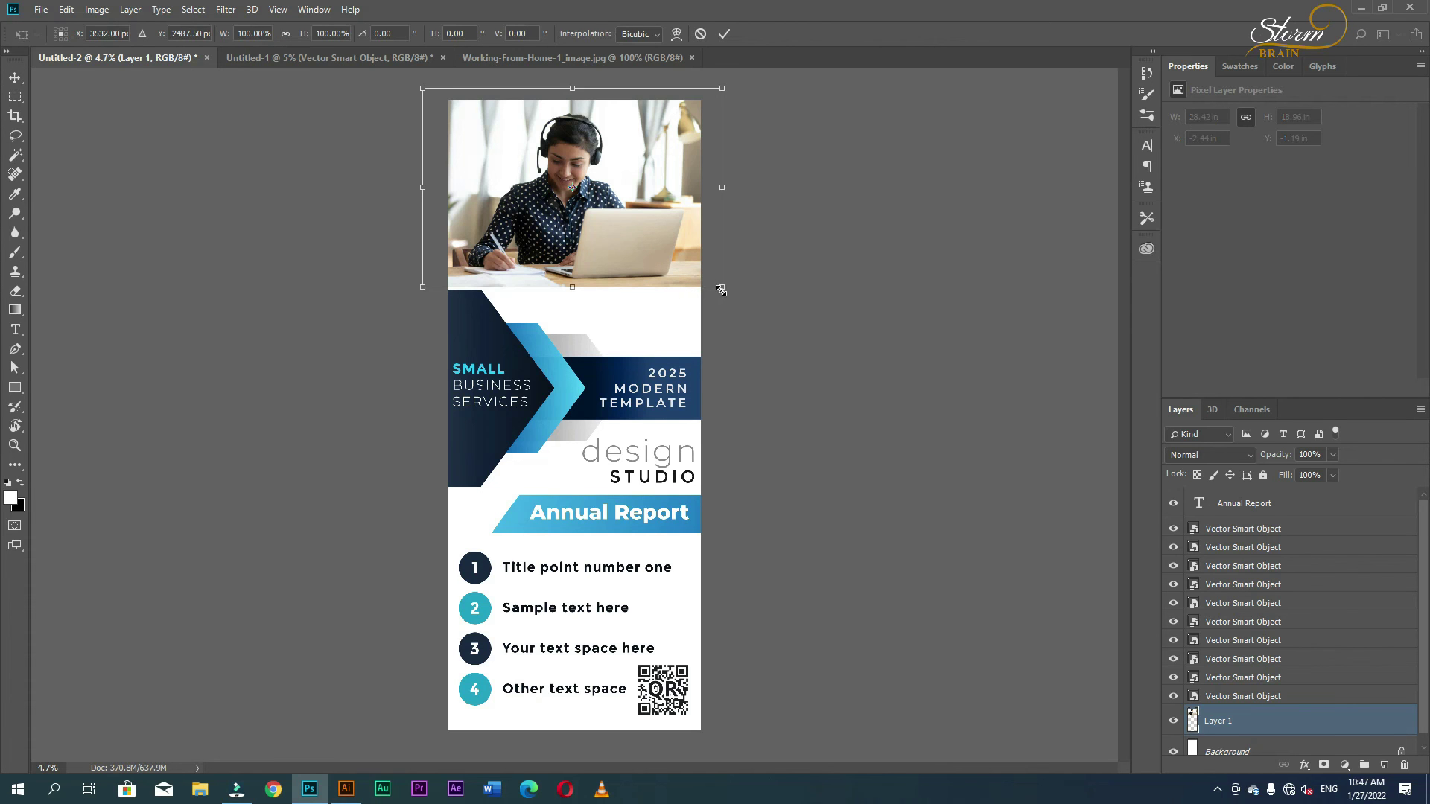
left_click_drag(720, 289, 818, 372)
left_click_drag(648, 338, 594, 357)
key("Return")
left_click(825, 440)
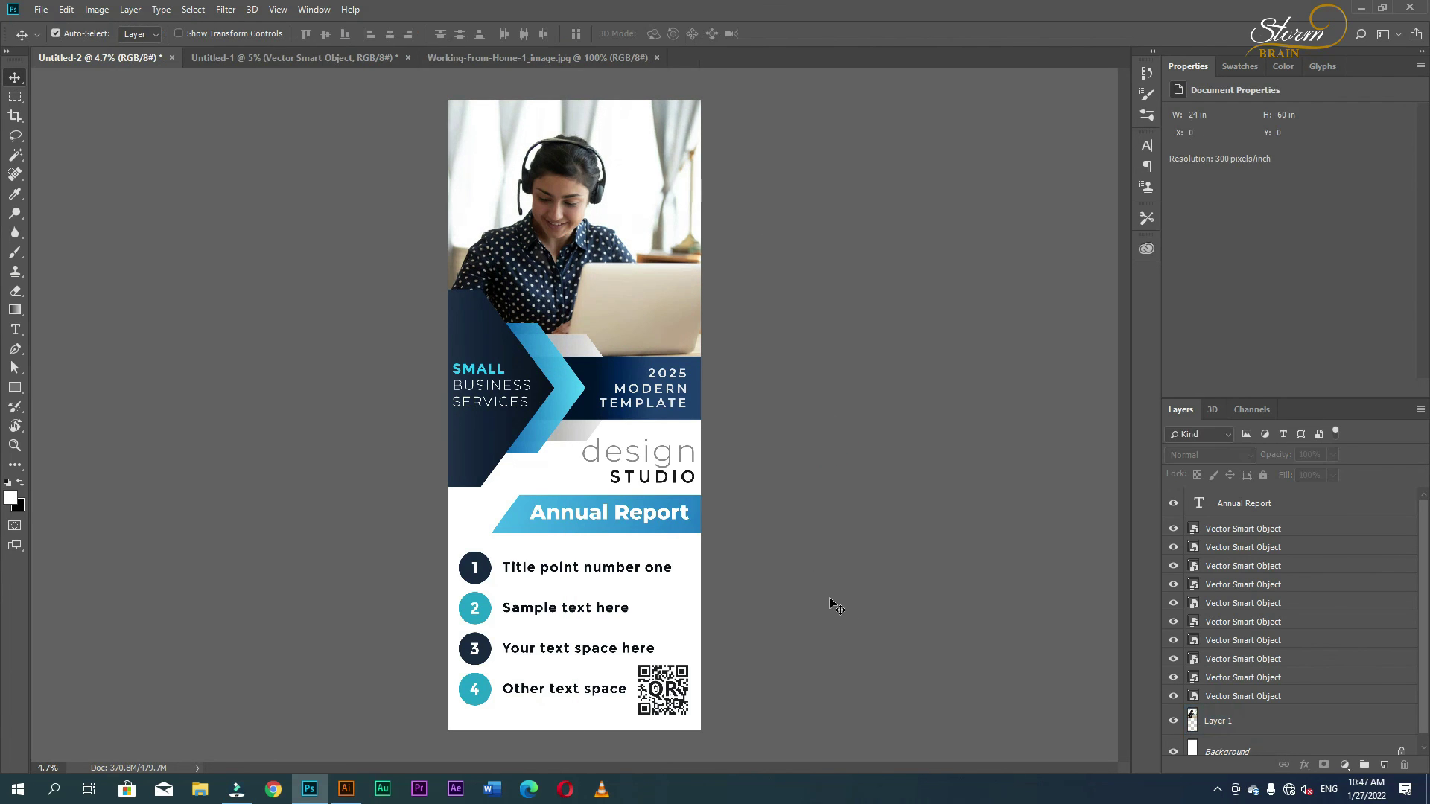